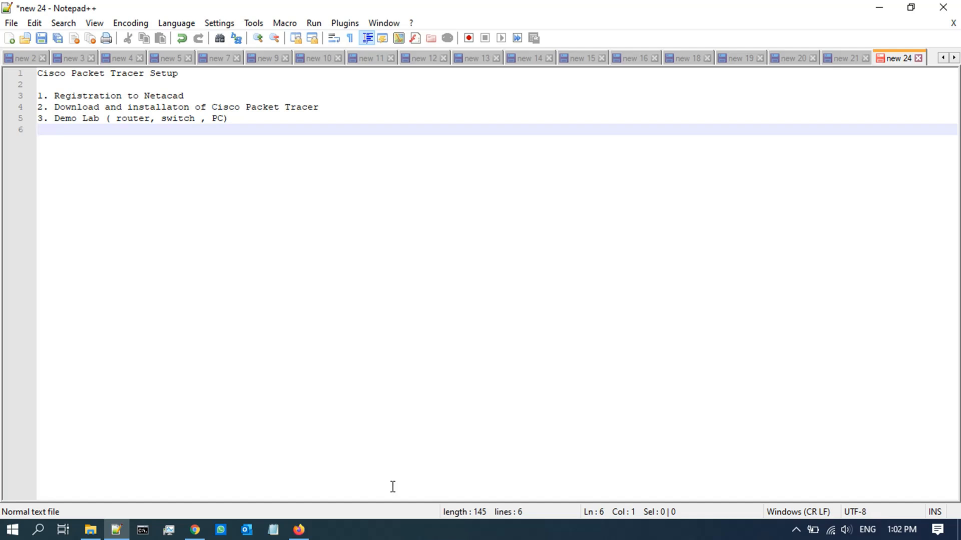
Step: Leave the Notepad++ setup outline and bring up Firefox on the Google home page
click(299, 530)
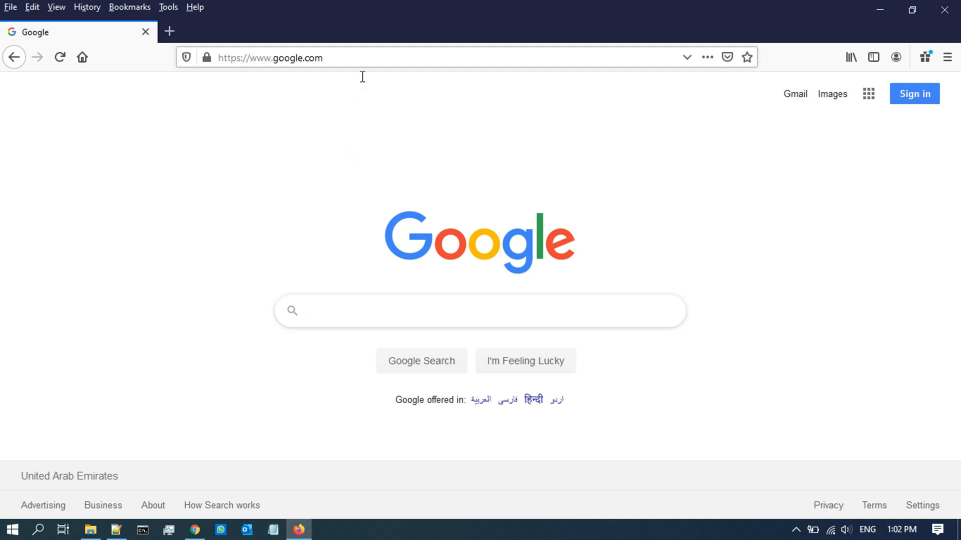
Step: Search Google for 'cisco networking academy' and open the official netacad.com site
text(cisco)
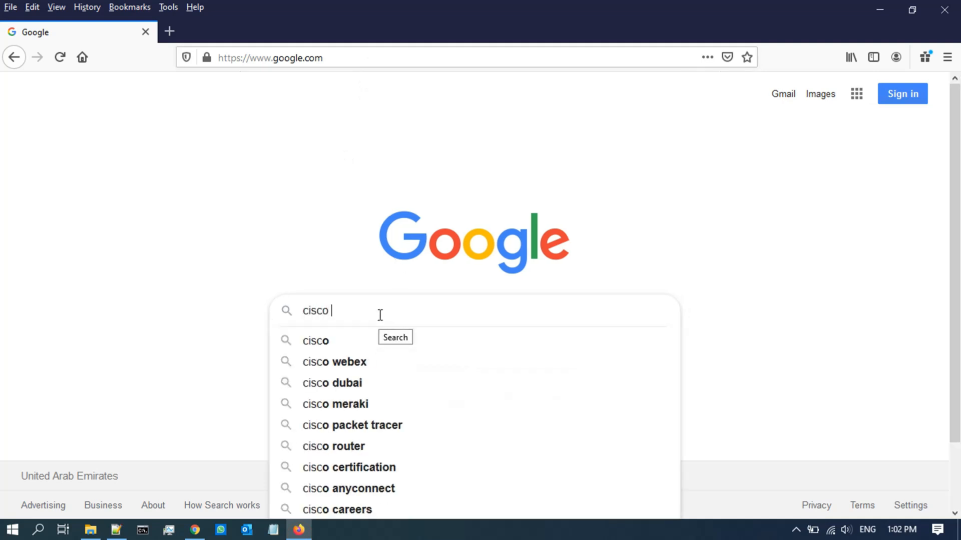
text( ne)
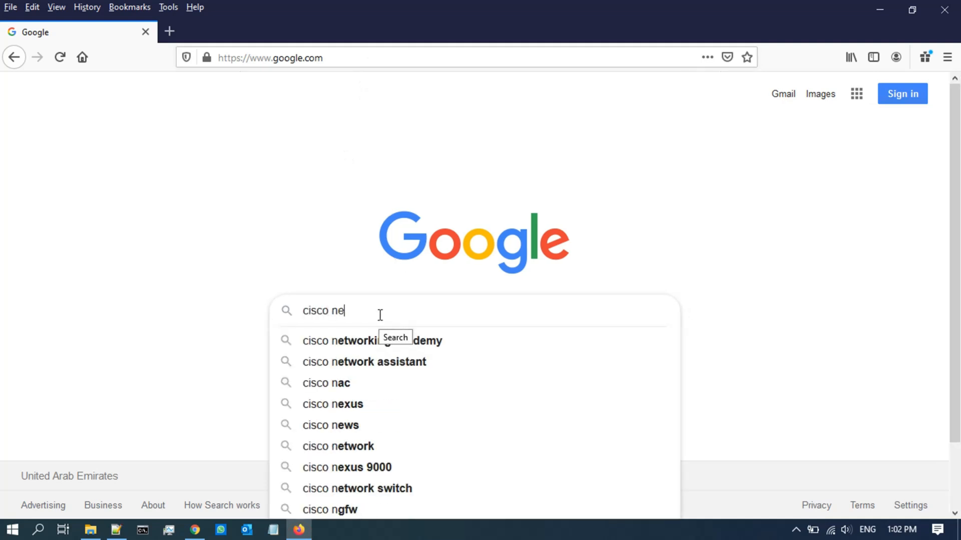
click(424, 342)
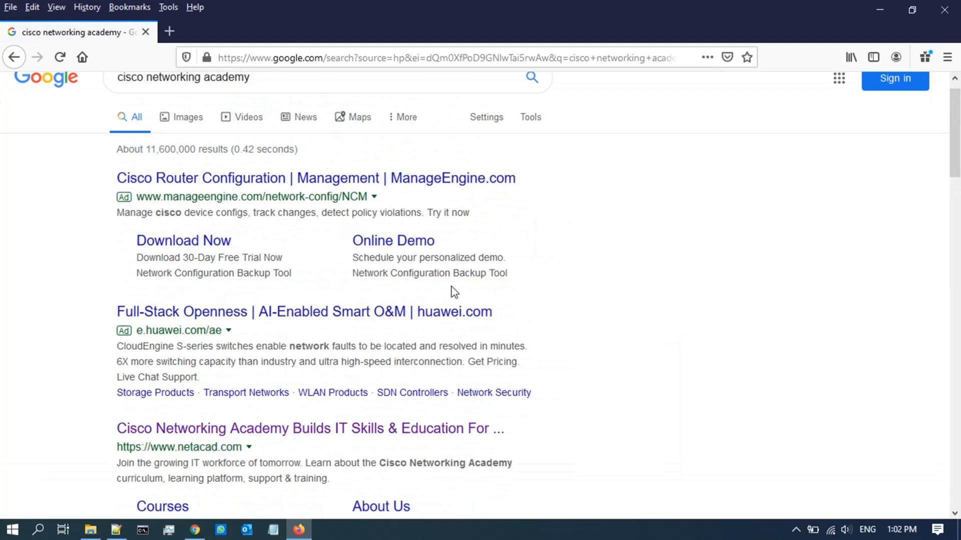
scroll(359, 326, down, 4)
click(325, 242)
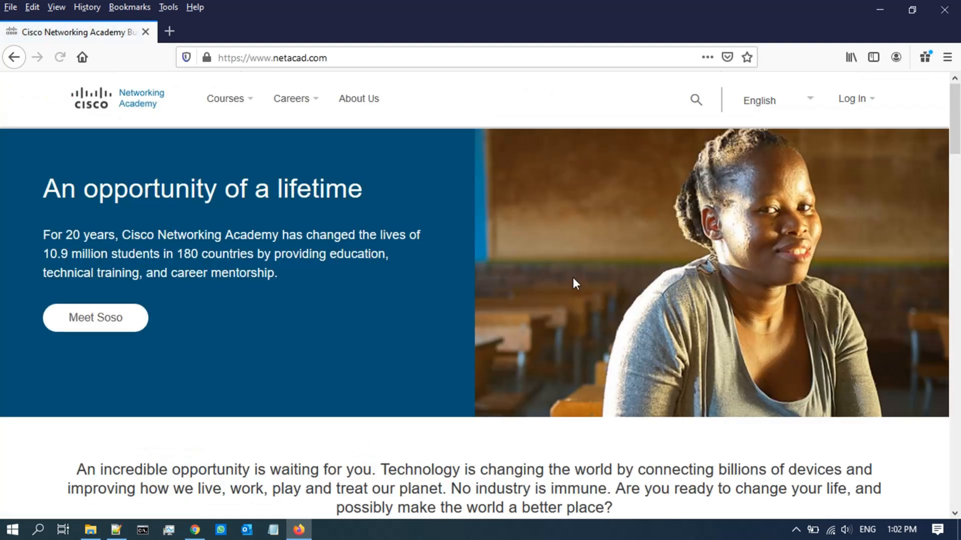
Step: Go to Packet Tracer courses, open Introduction to Packet Tracer, and sign up for the English version
mouse_move(247, 114)
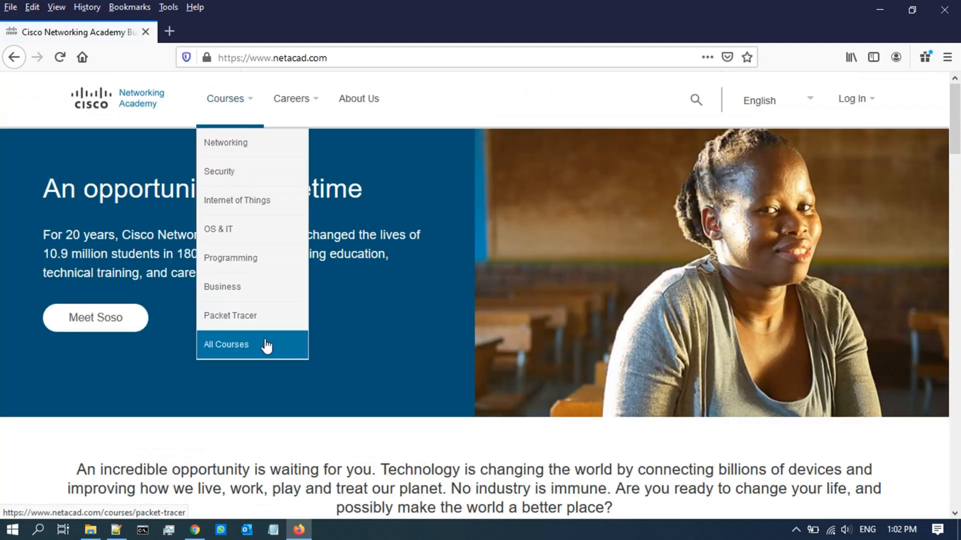
click(260, 312)
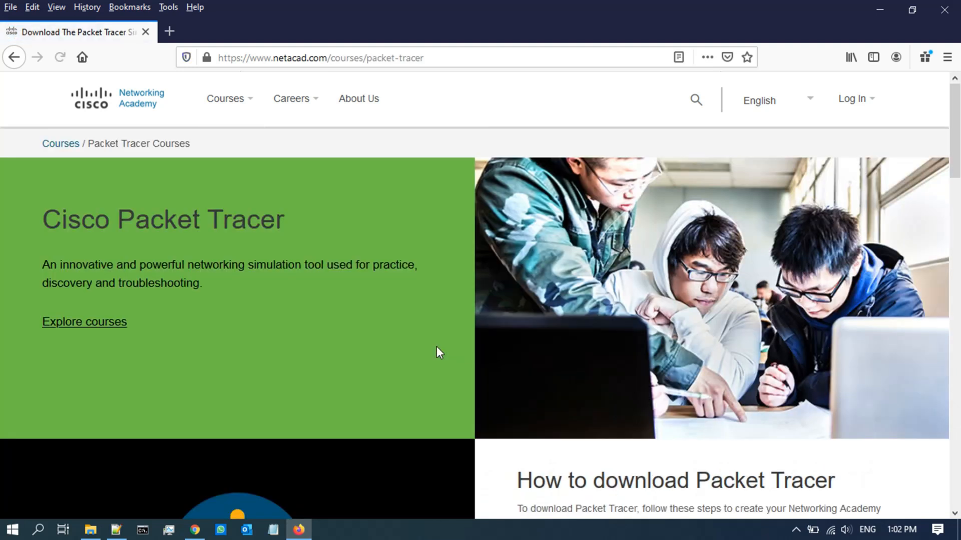
scroll(436, 347, down, 8)
click(605, 213)
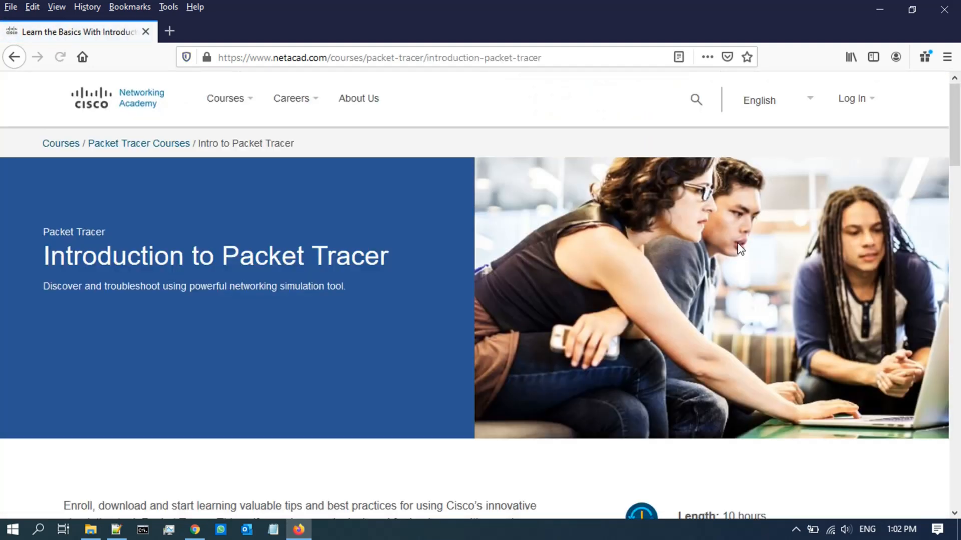
scroll(535, 281, down, 6)
click(144, 270)
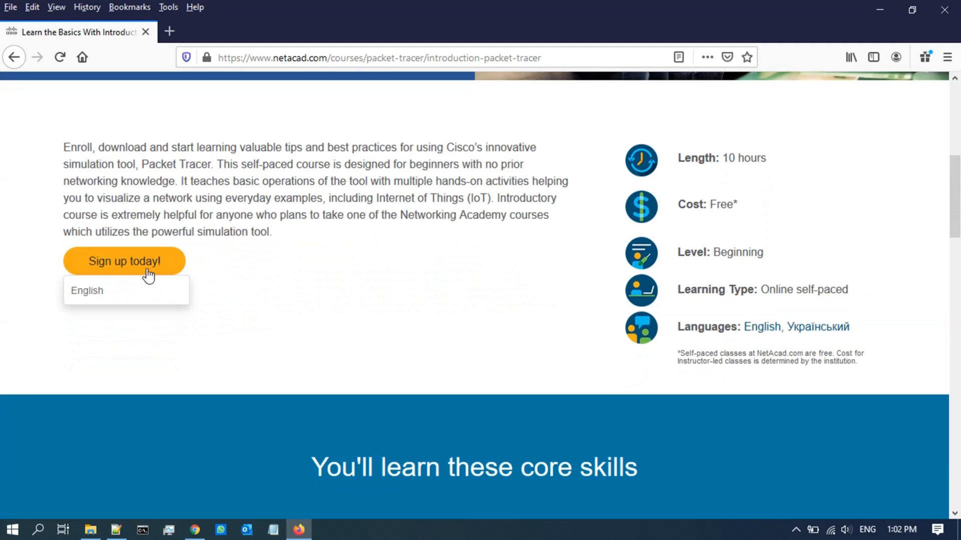
click(137, 287)
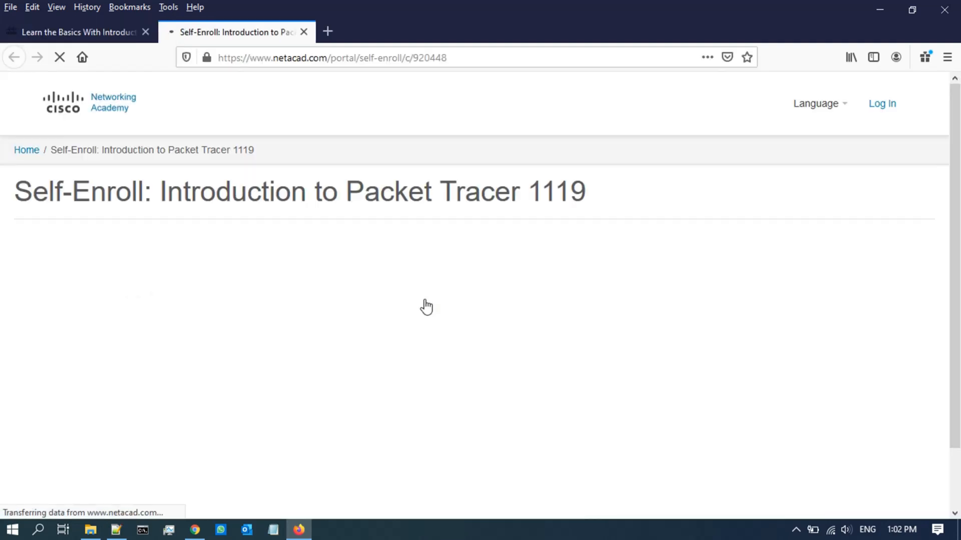
Step: Fill in the student's first name, last name and Outlook e-mail address, correcting typos
scroll(628, 313, down, 1)
click(744, 312)
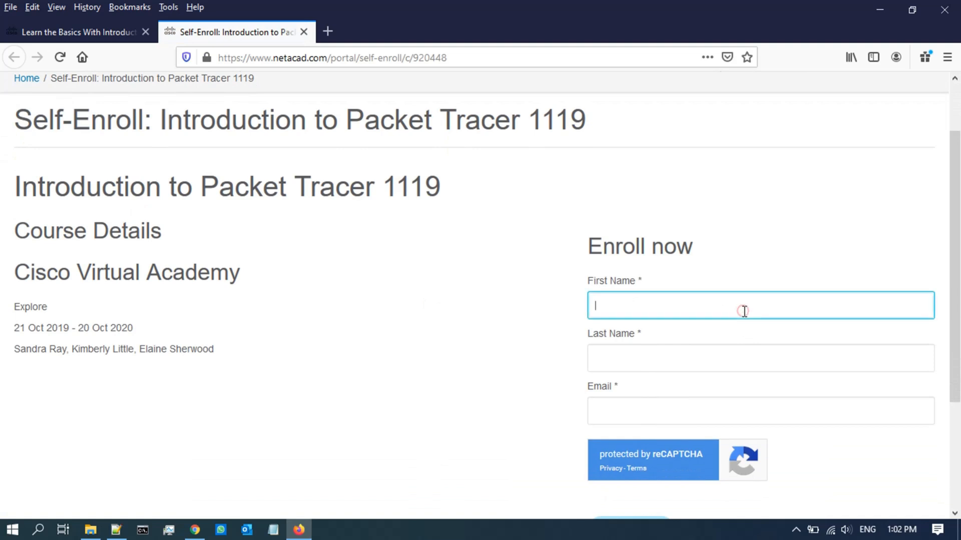
key(Tab)
key(Tab)
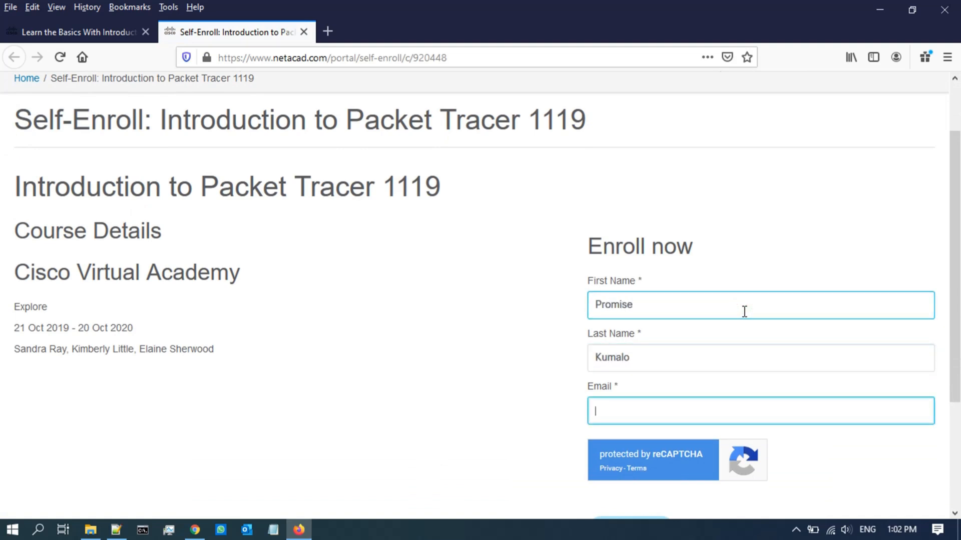
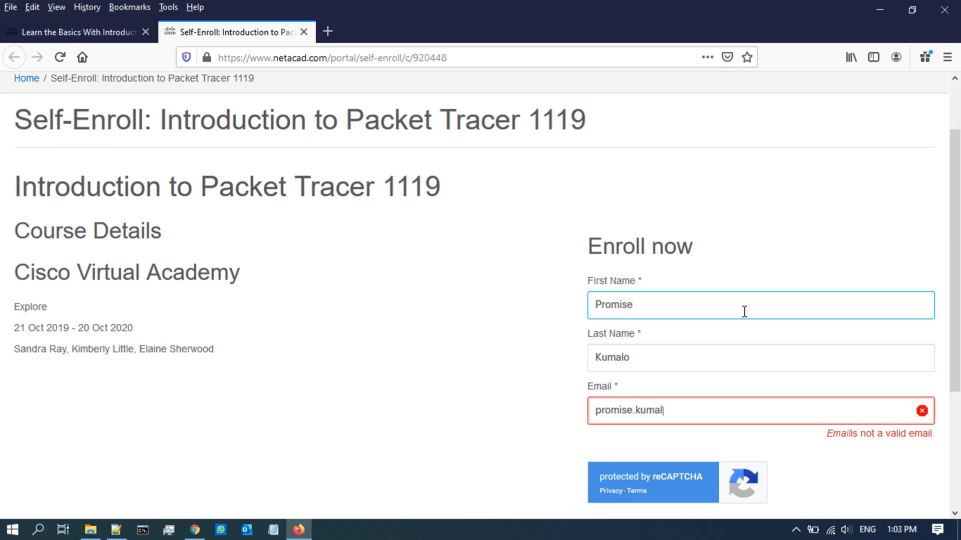
Step: Submit the enrollment form and pass the reCAPTCHA by selecting the two chimney tiles
scroll(744, 311, down, 3)
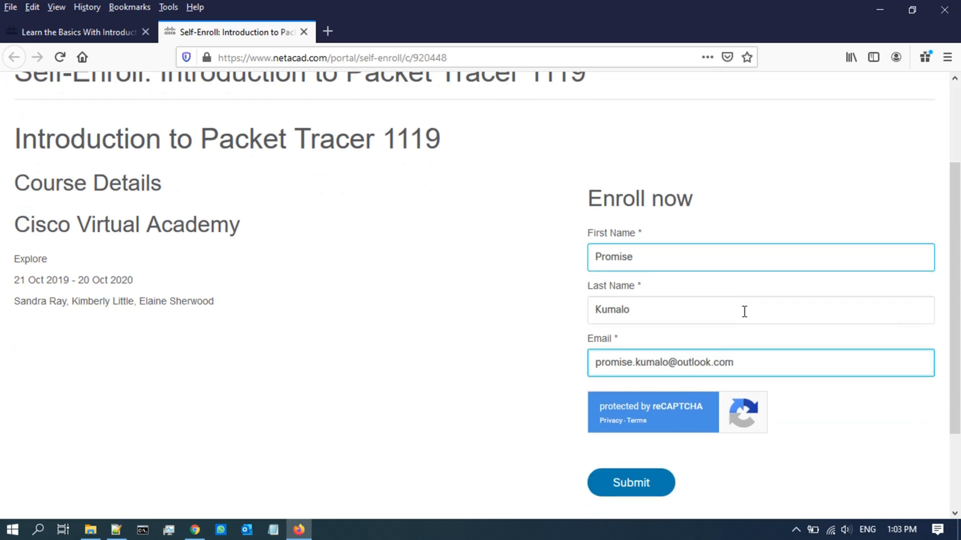
click(637, 397)
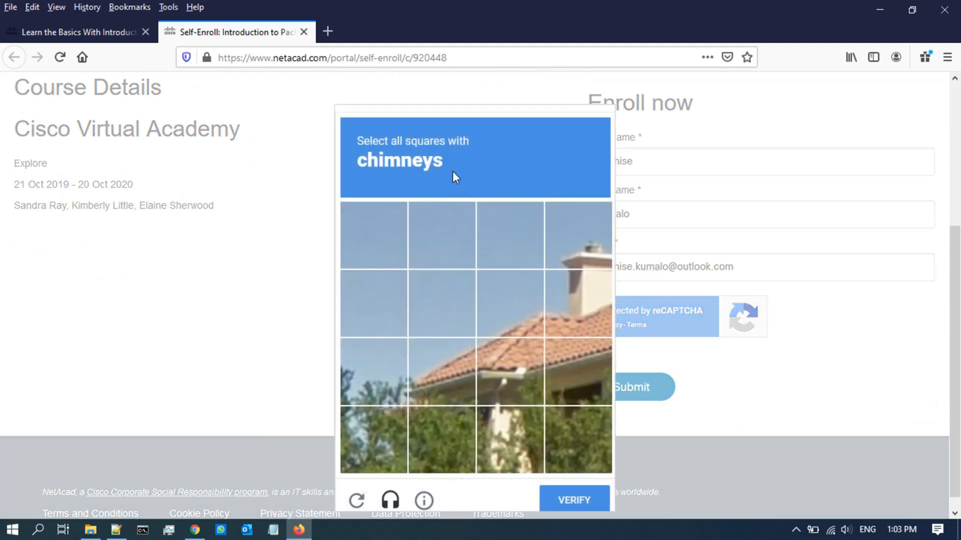
click(568, 265)
click(570, 300)
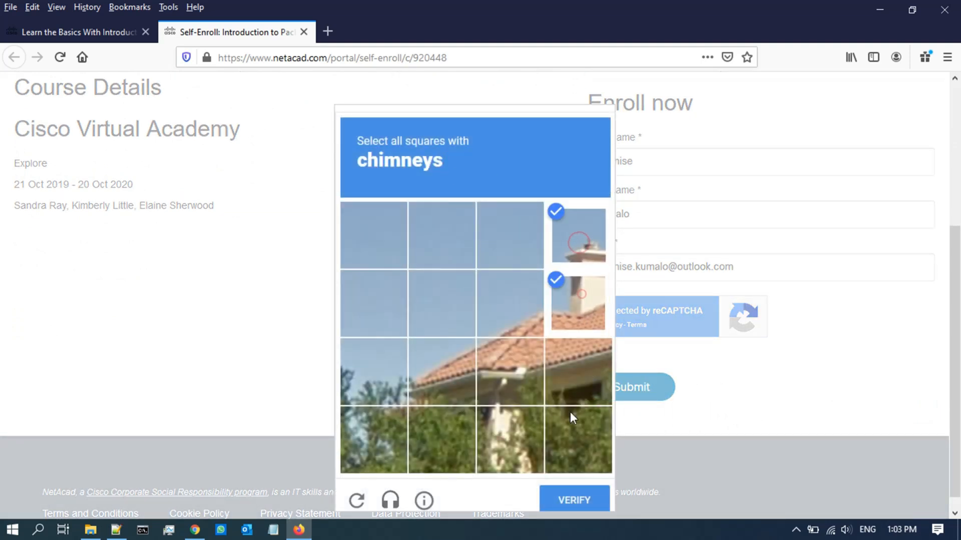
click(584, 501)
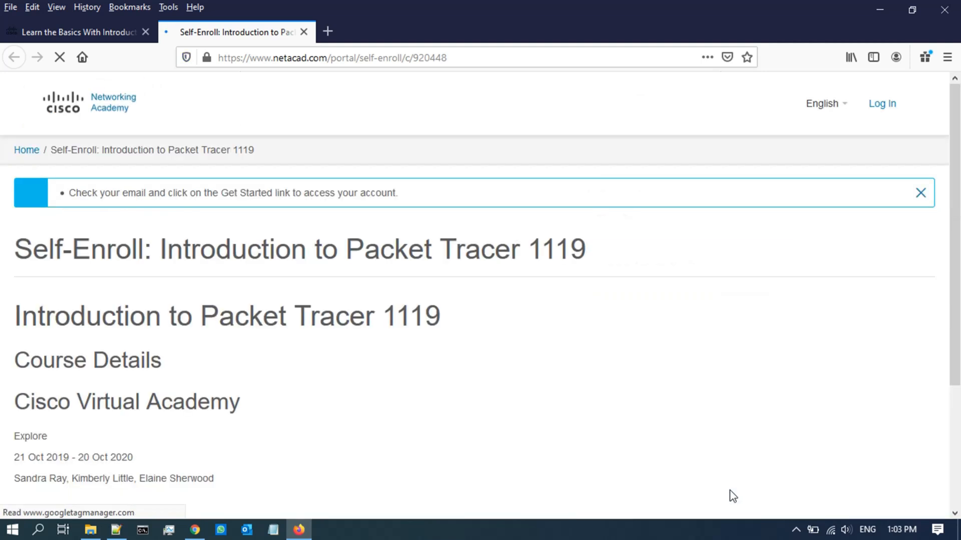
scroll(597, 435, down, 3)
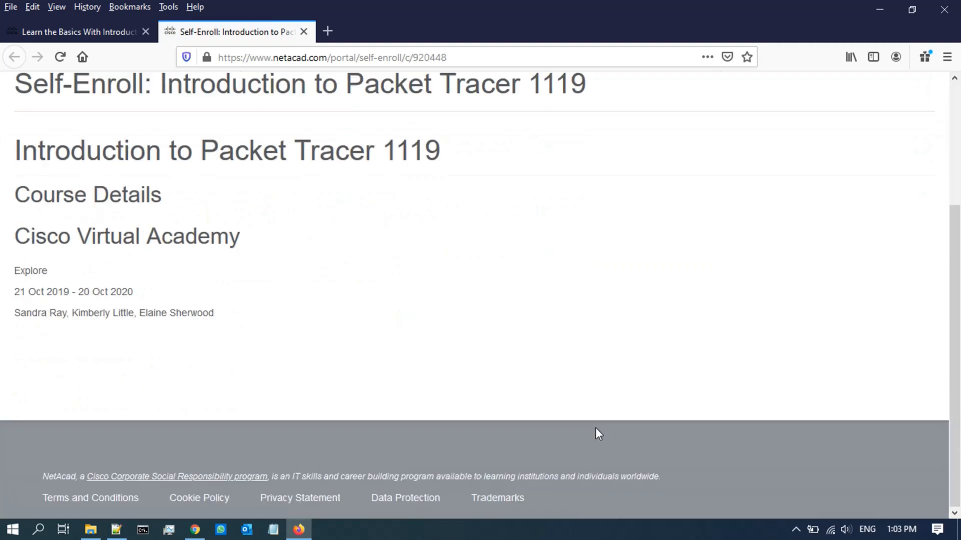
scroll(596, 427, up, 3)
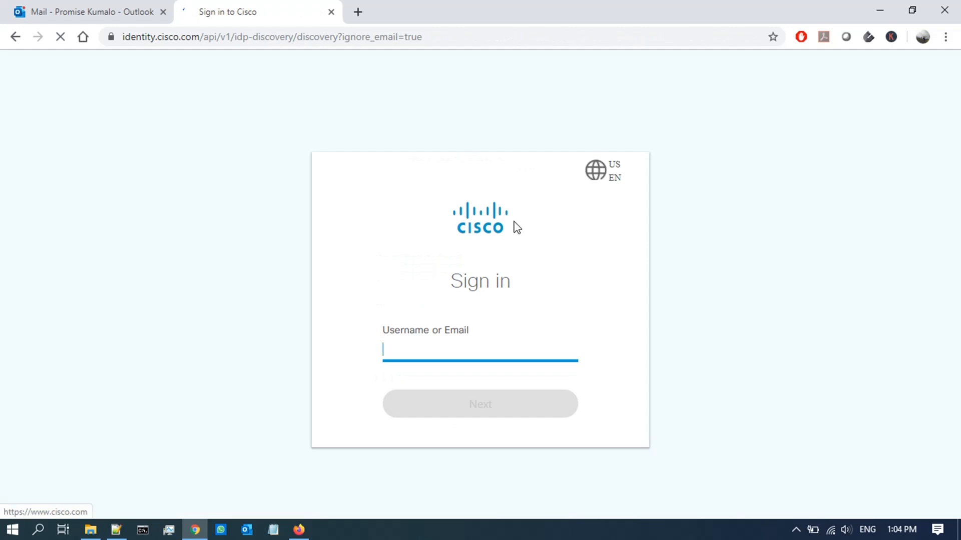
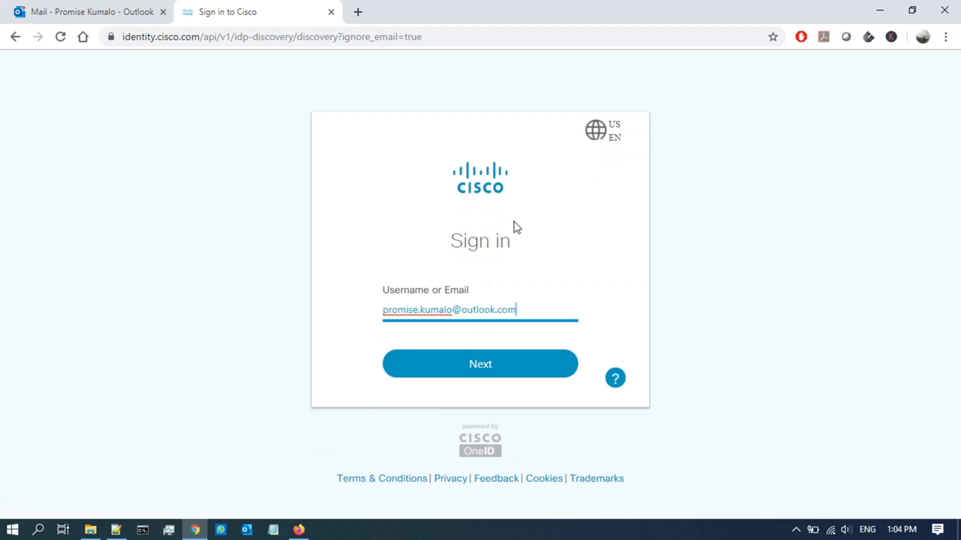
Step: Sign in to Cisco with the account e-mail and password, declining to save the password
key(Return)
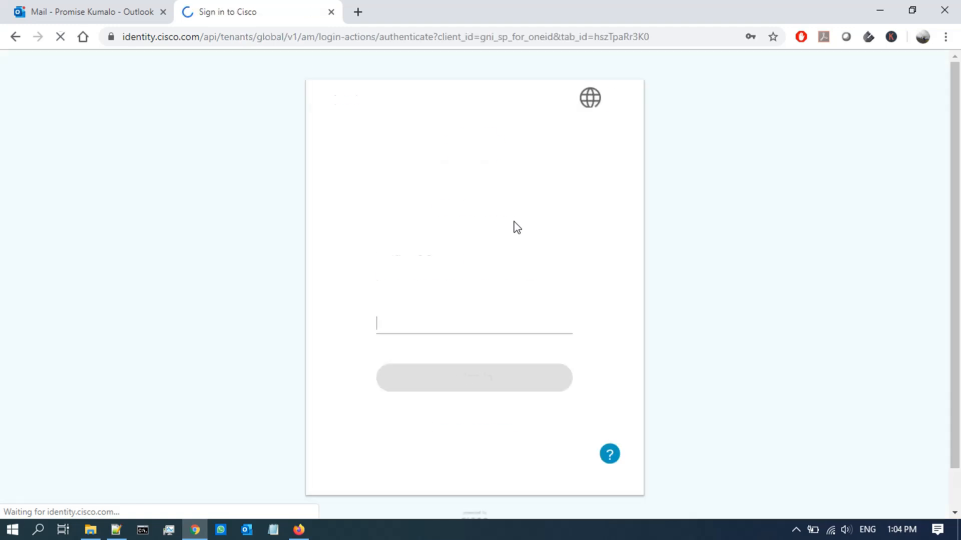
text(******)
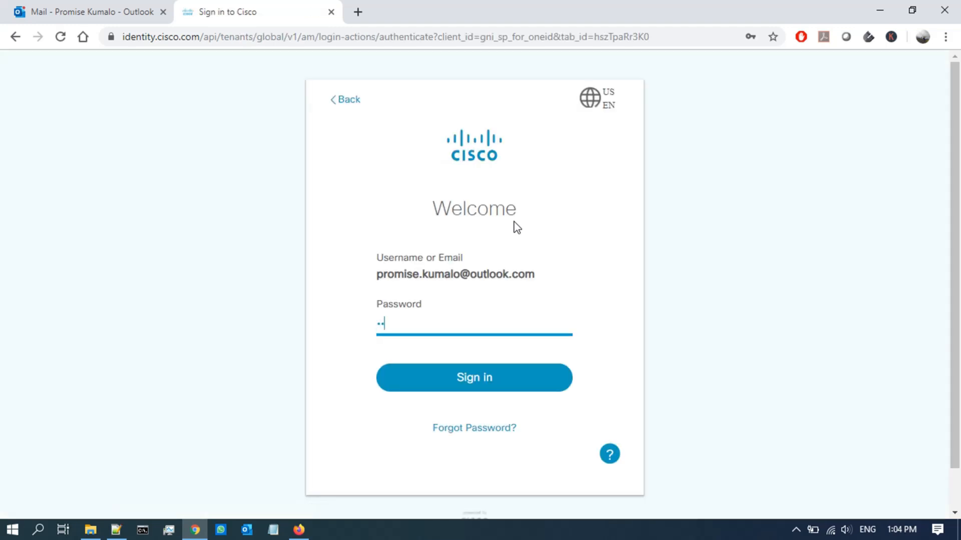
text(****)
key(Return)
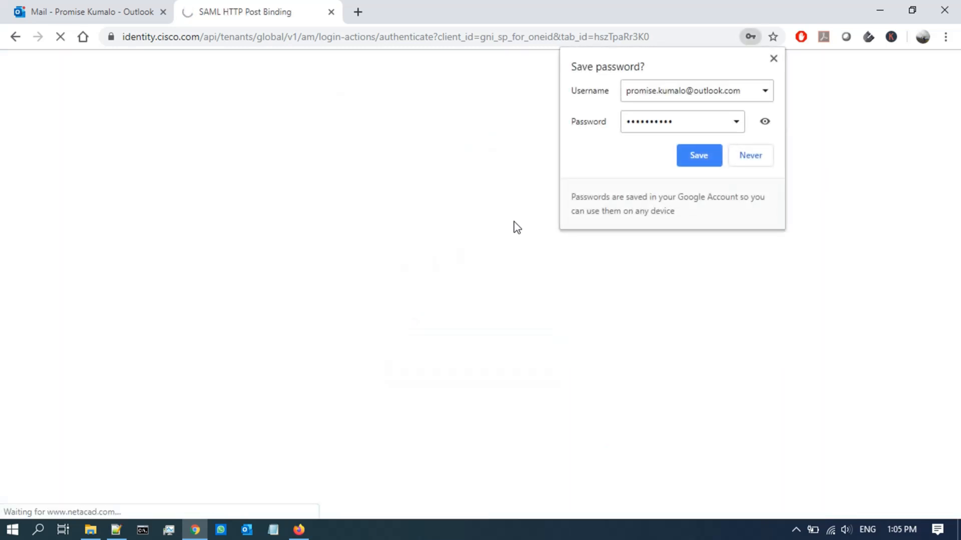
click(773, 59)
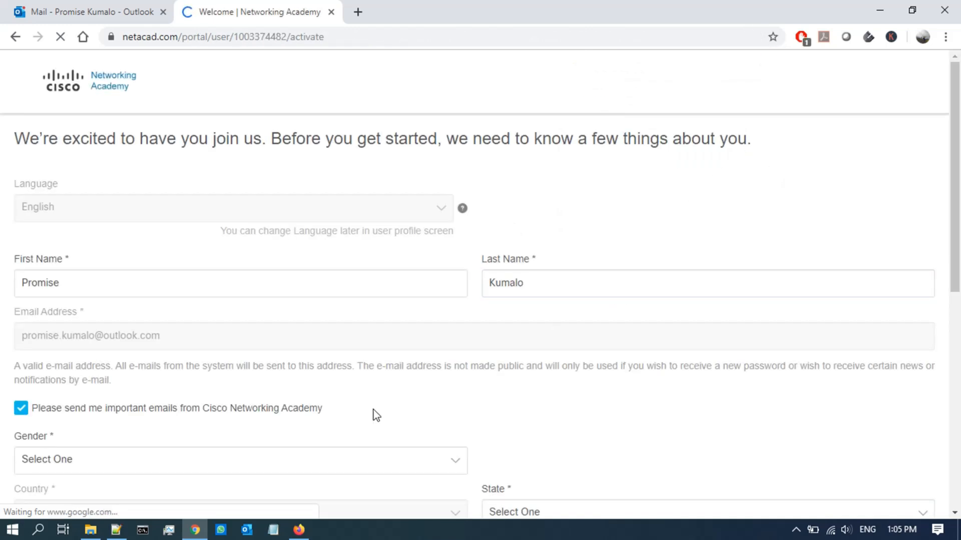
Step: Set Gender to Male, IT experience to More than 5 Years, State to Dubai, Disability to No
scroll(457, 393, down, 3)
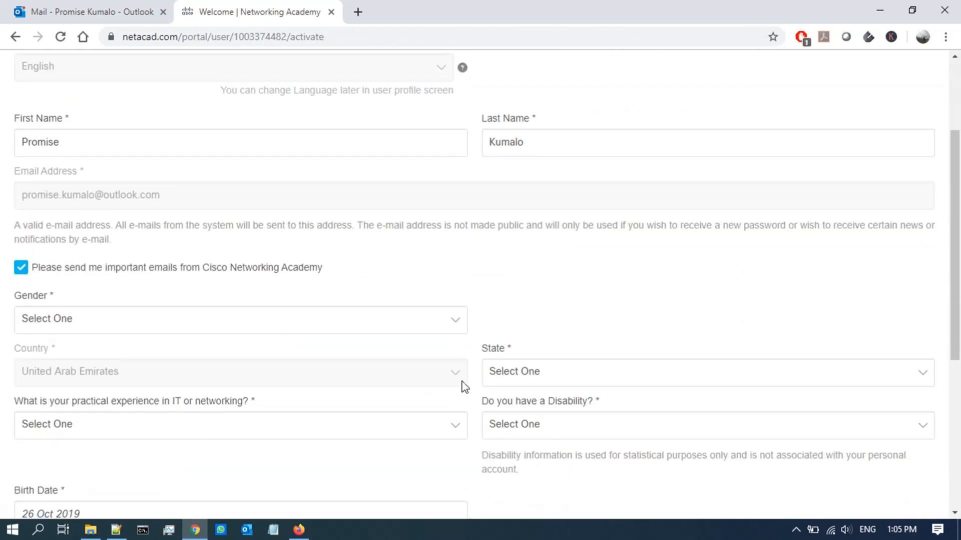
scroll(468, 381, down, 3)
click(440, 182)
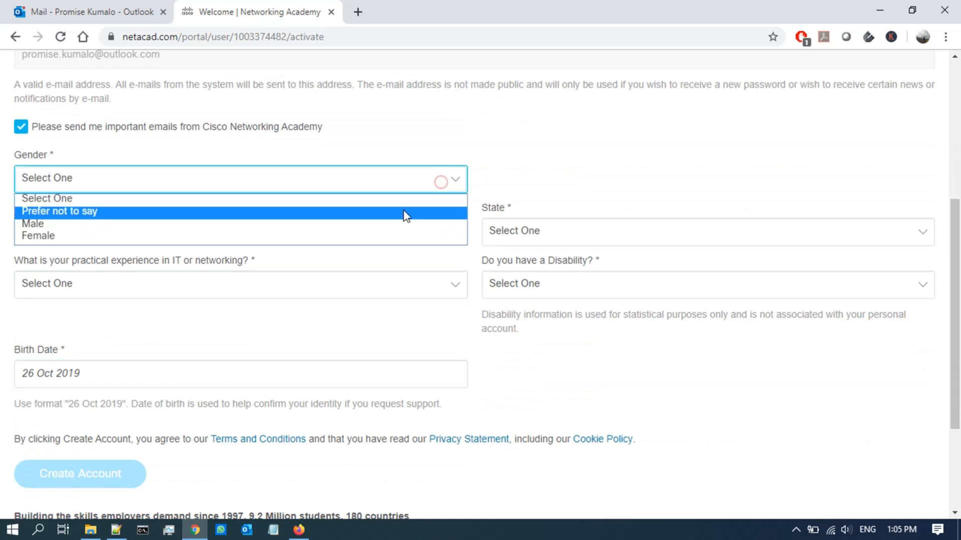
click(389, 227)
click(412, 286)
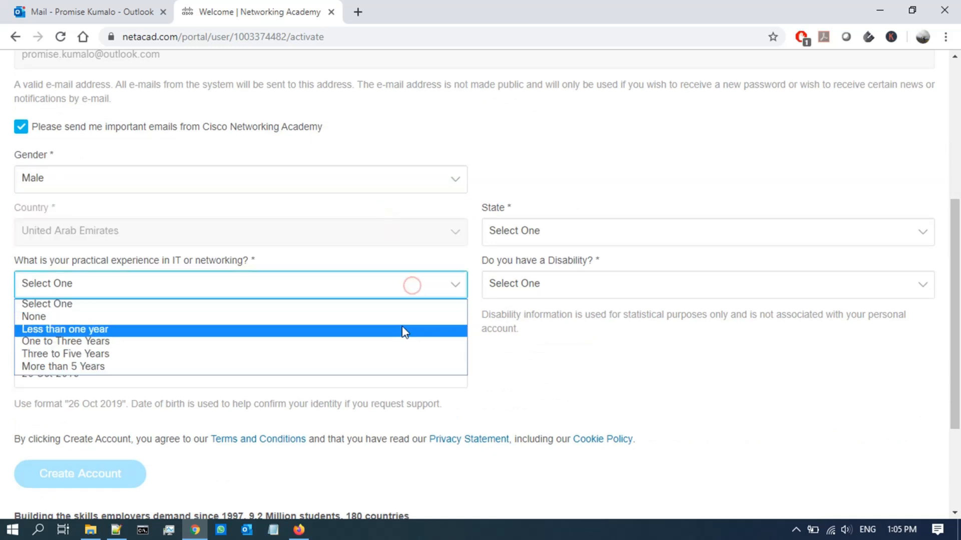
click(421, 367)
click(593, 228)
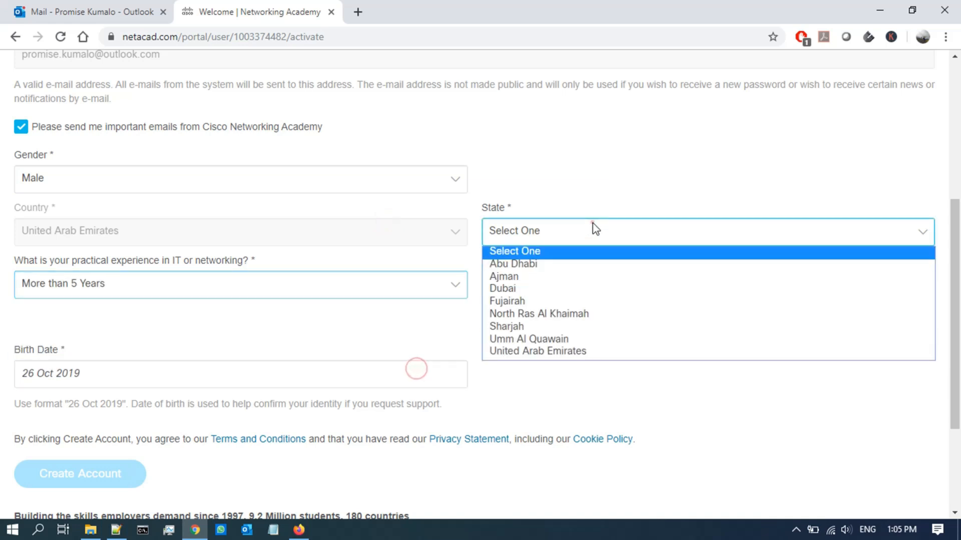
click(585, 286)
click(618, 290)
click(596, 329)
scroll(527, 334, down, 3)
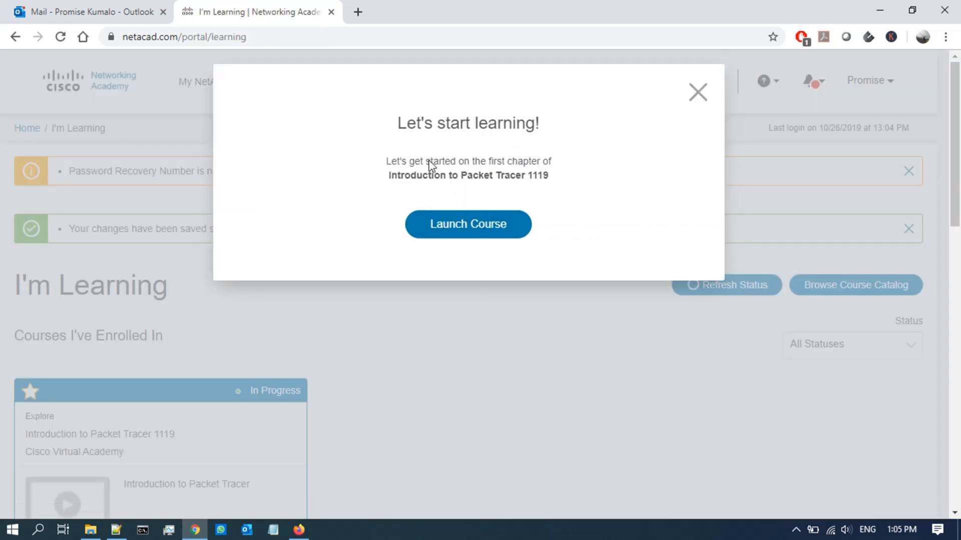
Step: Launch the course, open Student Resources, and follow the 'Download and install the latest version of Packet Tracer' link
click(466, 241)
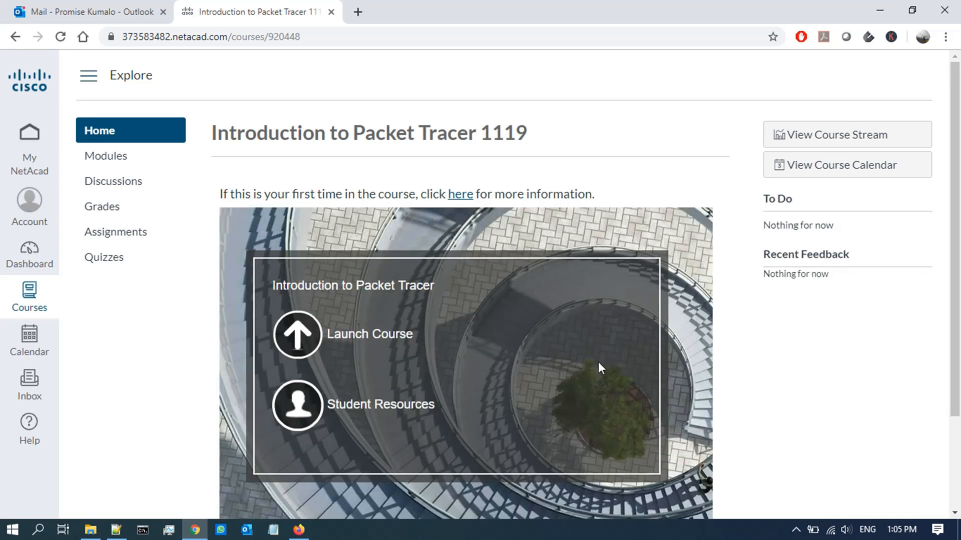
click(384, 409)
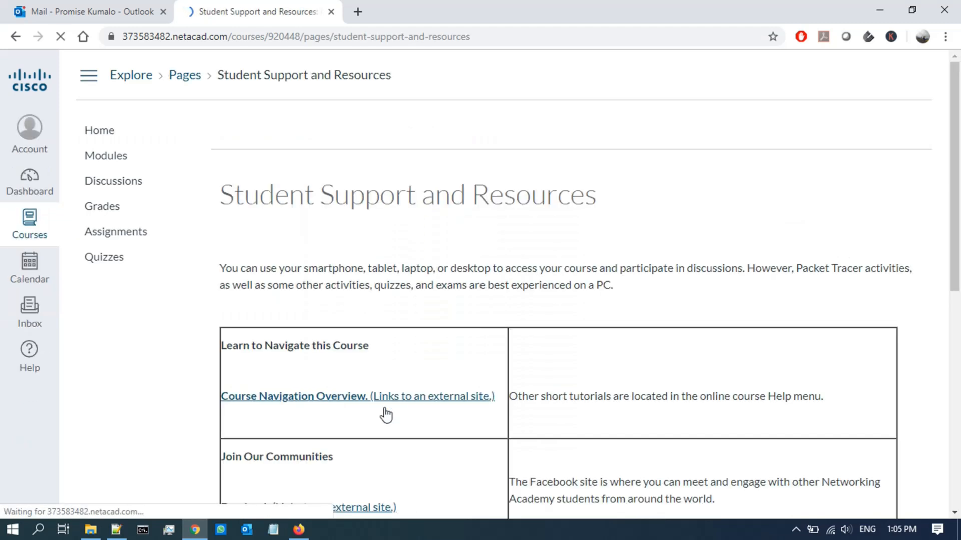
scroll(489, 418, down, 5)
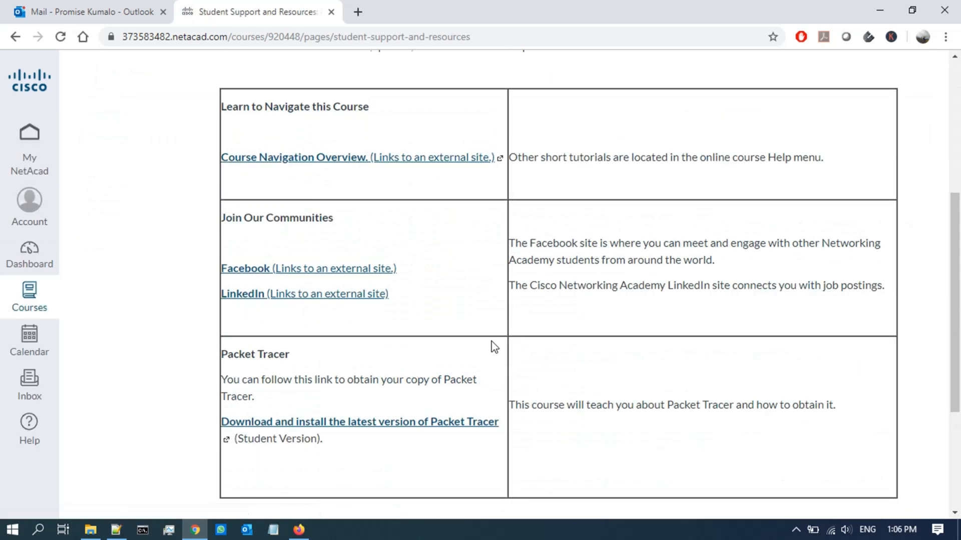
scroll(491, 343, down, 3)
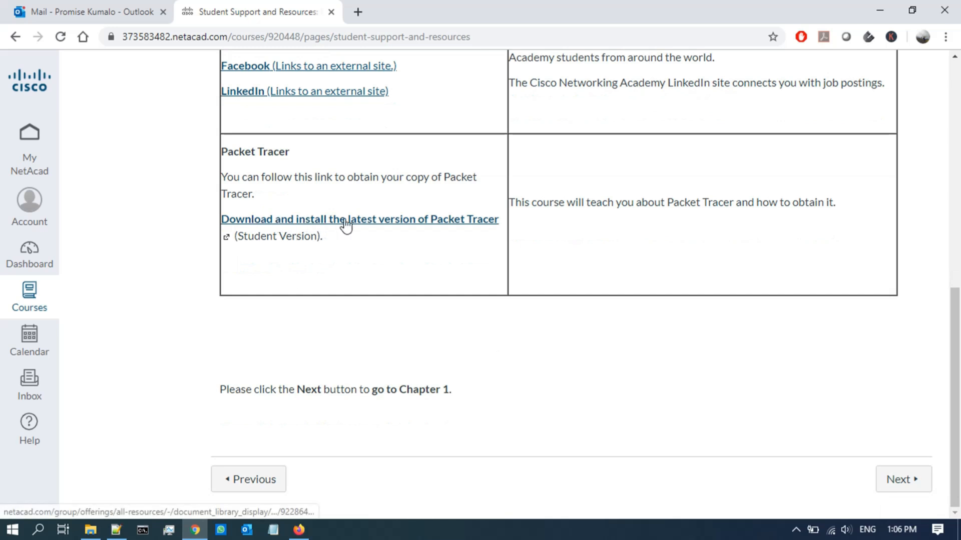
click(377, 220)
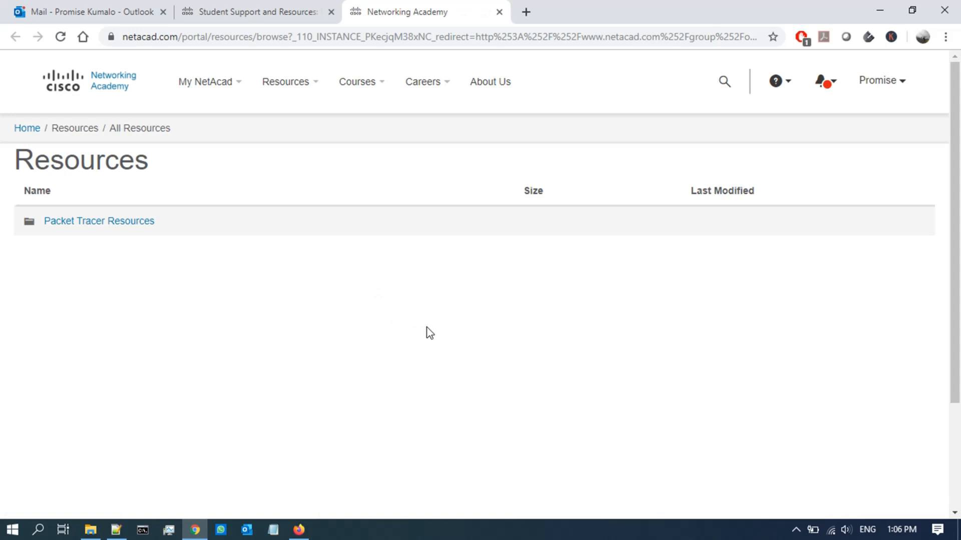
Step: Open Packet Tracer Resources > PT Desktop and download 'Packet Tracer 7.1.1 for Windows 64 bit.exe'
scroll(429, 333, down, 3)
scroll(429, 333, up, 3)
click(94, 221)
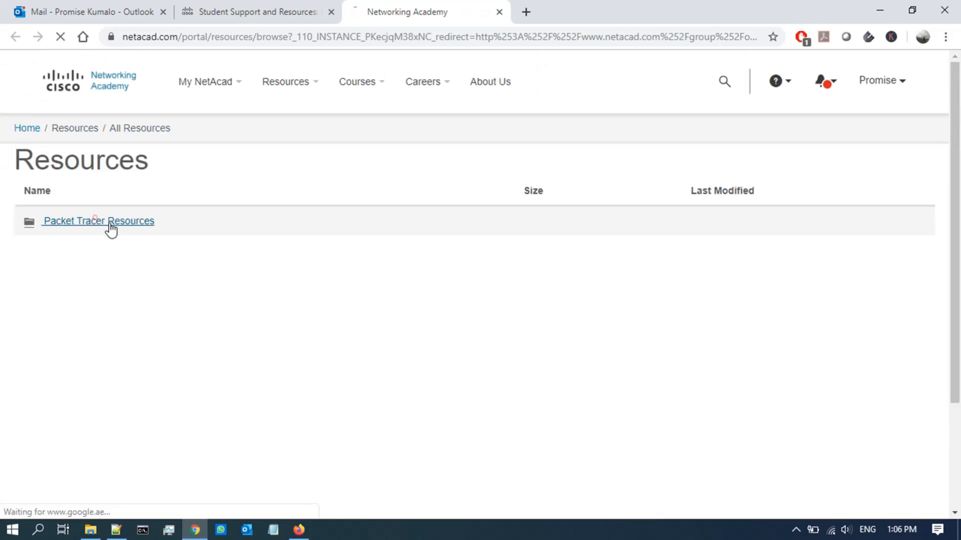
click(82, 250)
scroll(181, 279, down, 3)
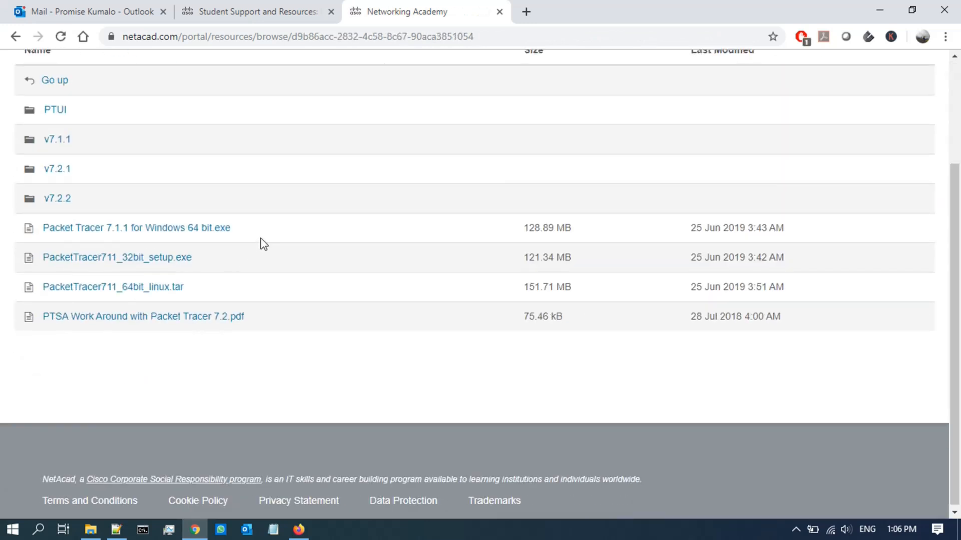
drag(255, 228, 39, 233)
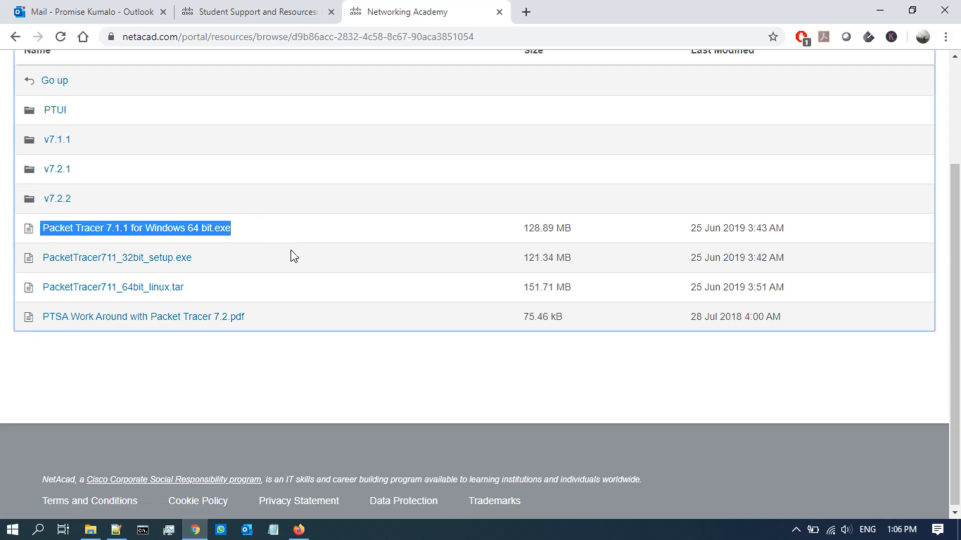
click(323, 265)
click(193, 229)
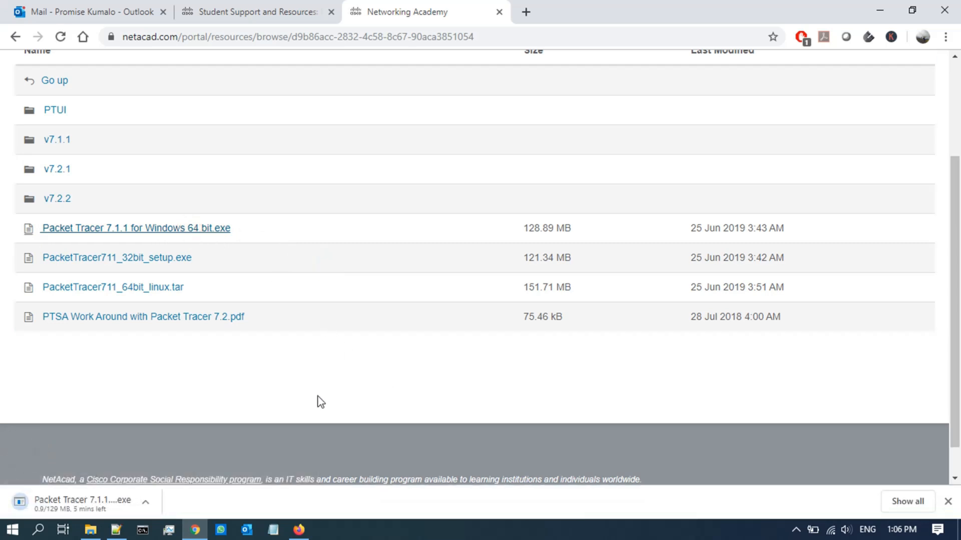
Step: Highlight the 32-bit Windows and 64-bit Linux installer names to compare the other downloads
drag(234, 263, 61, 257)
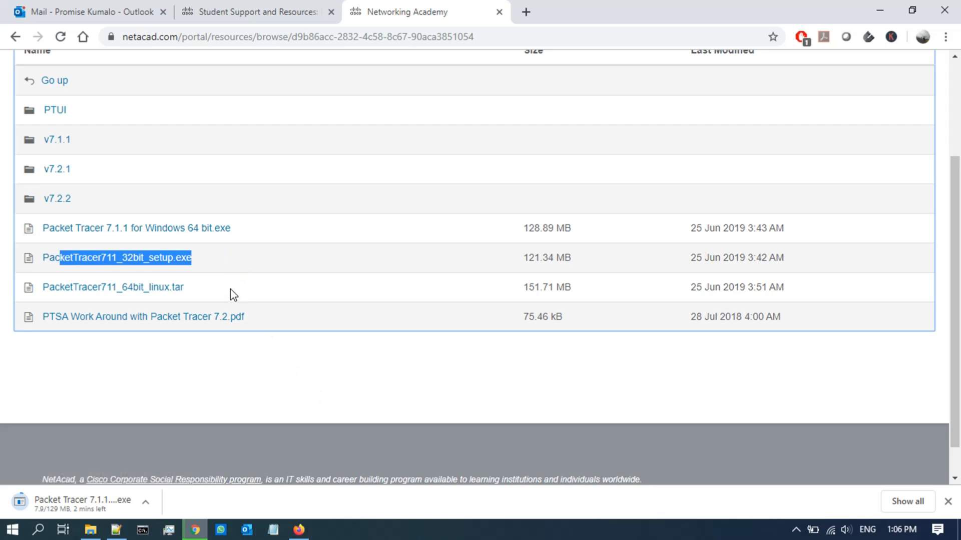
drag(228, 286, 42, 287)
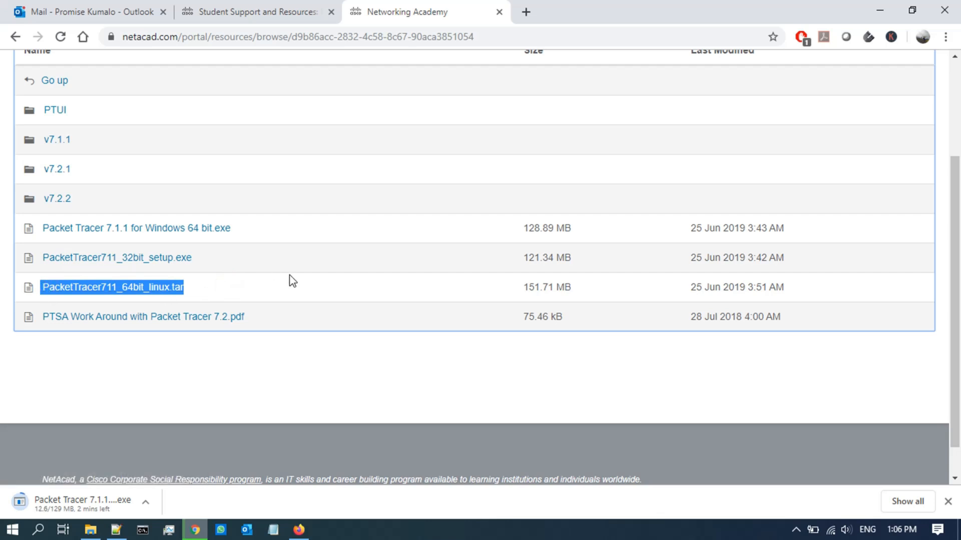
click(235, 292)
drag(228, 290, 42, 287)
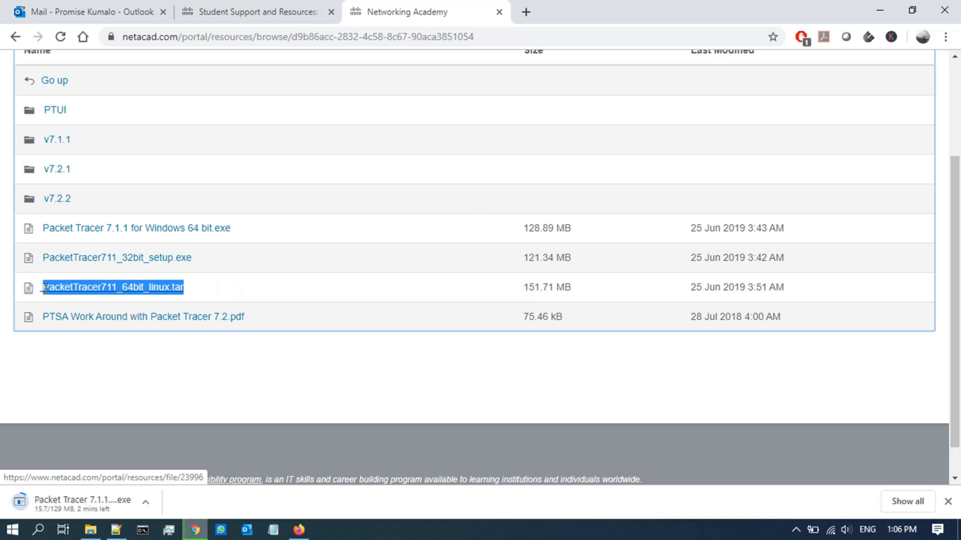
click(307, 288)
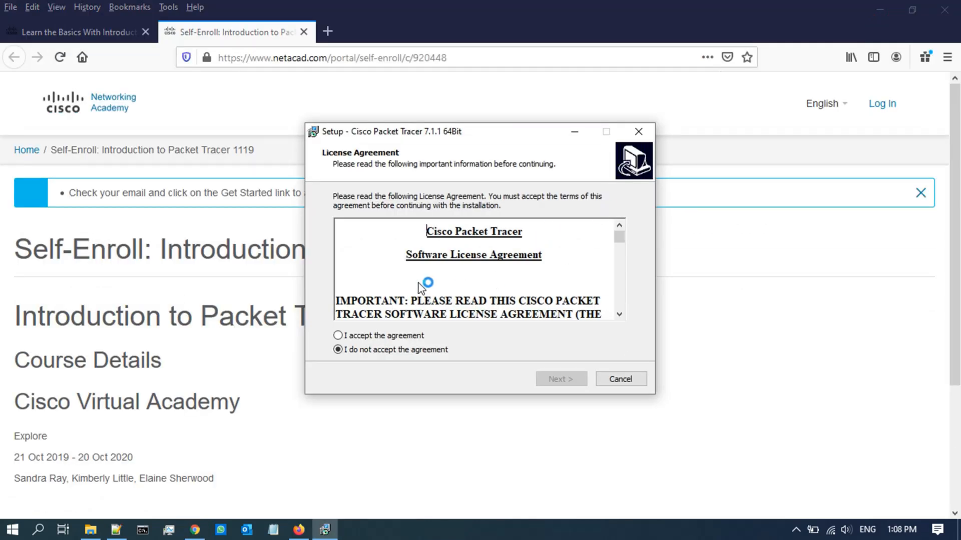
Step: Accept the licence, keep default location, Start Menu folder and shortcut, install, then finish and launch
click(375, 336)
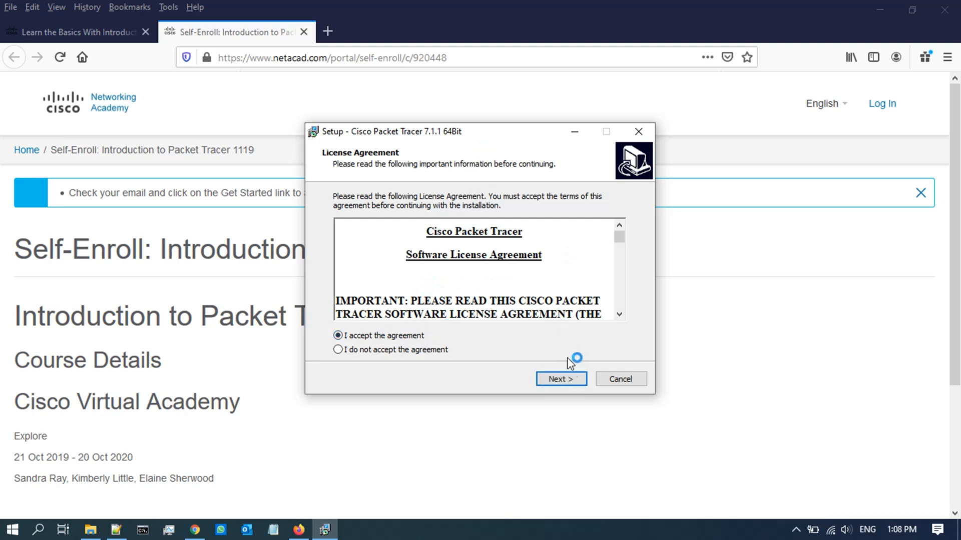
click(563, 381)
click(554, 378)
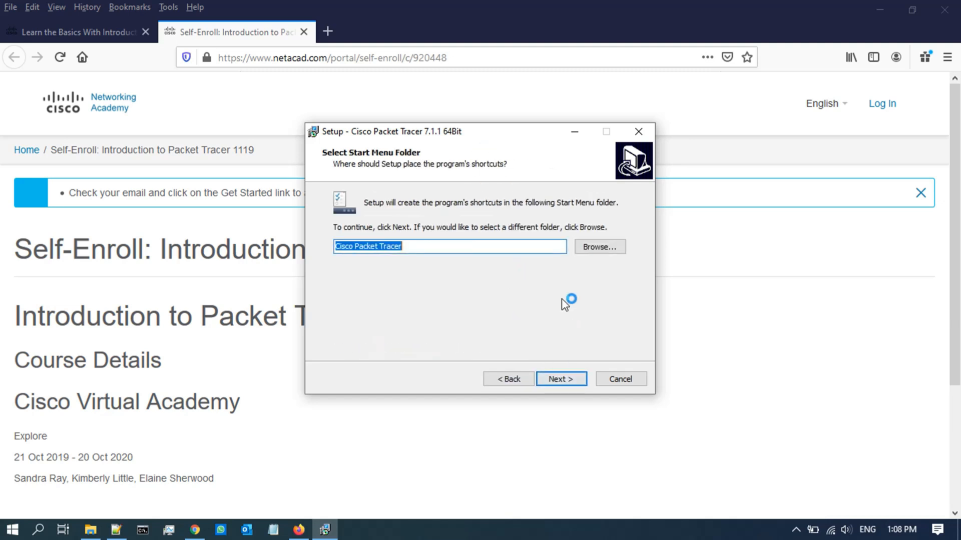
click(558, 376)
click(559, 378)
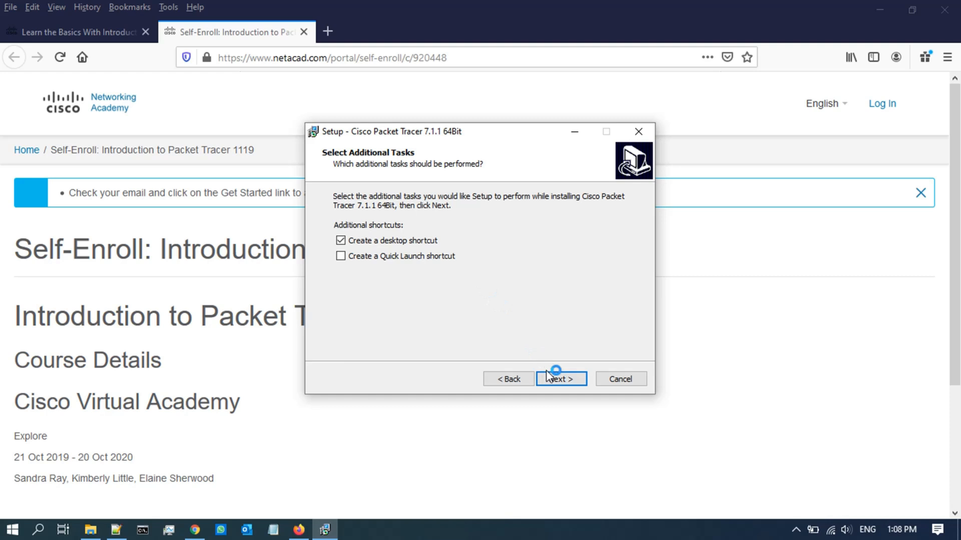
click(569, 380)
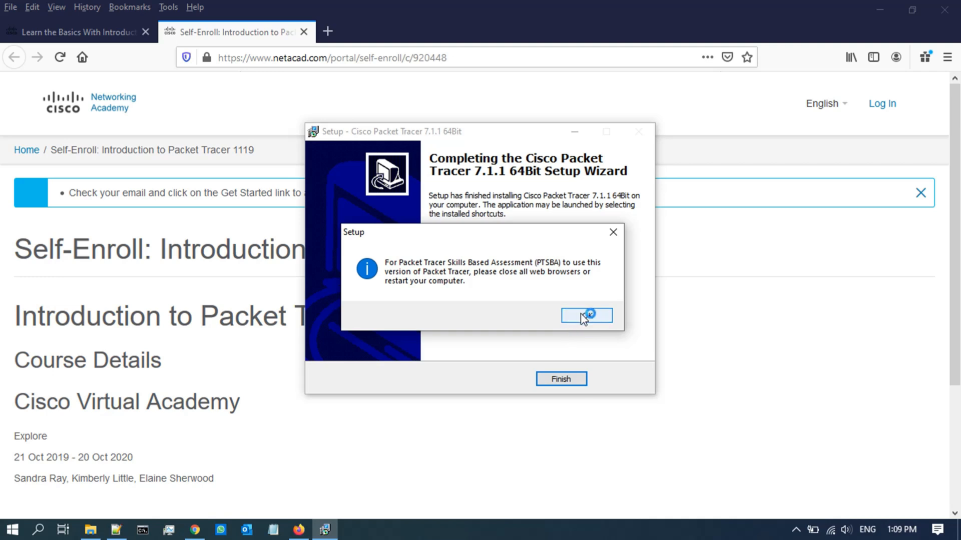
click(584, 316)
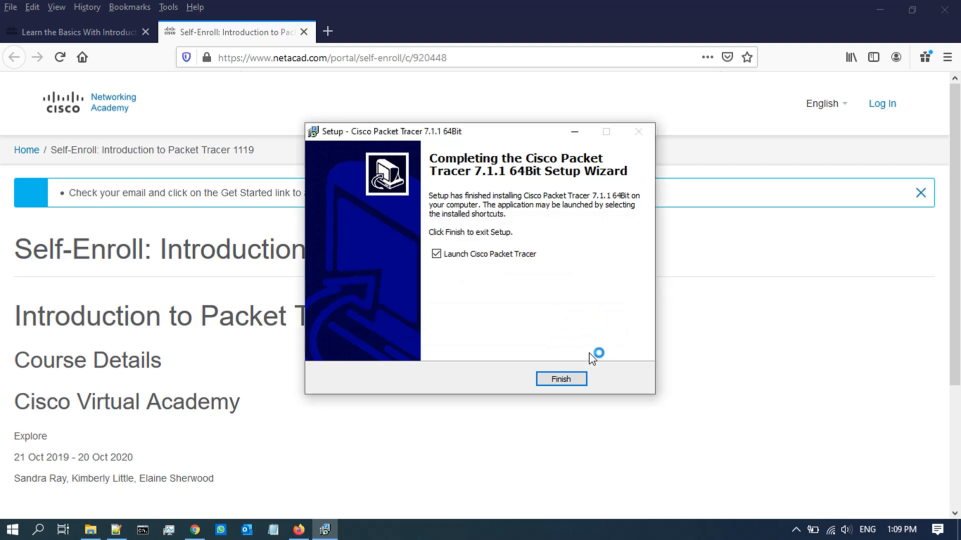
click(560, 379)
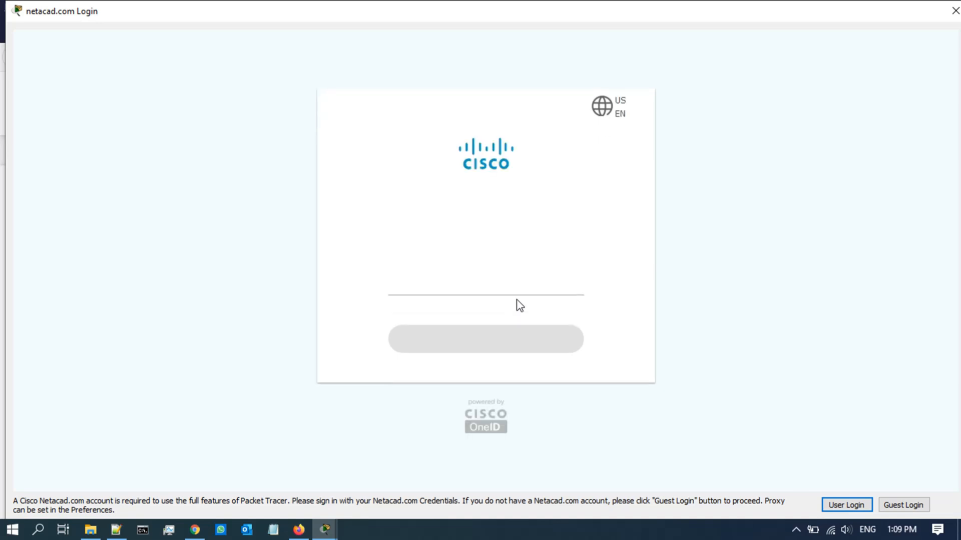
Step: Log in to the netacad.com Login window with the account e-mail and password
click(481, 283)
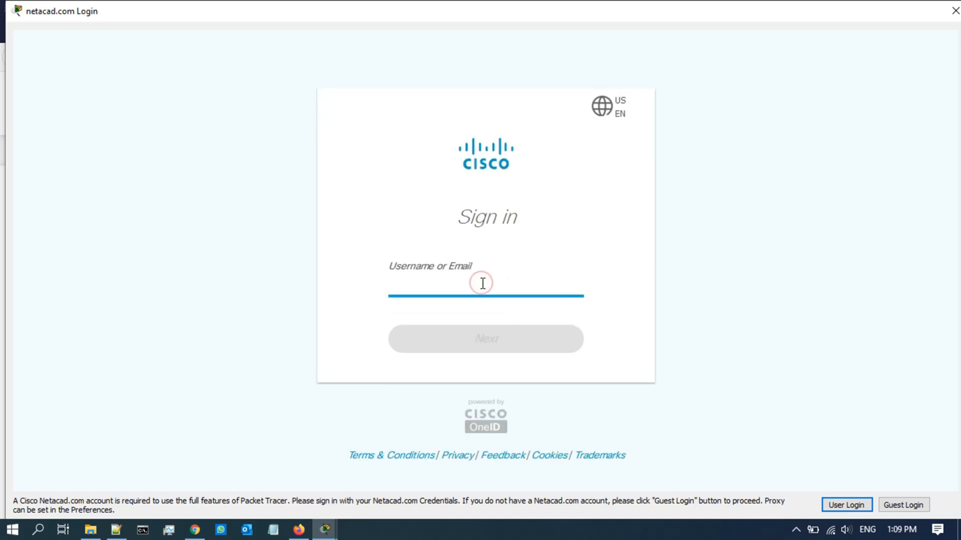
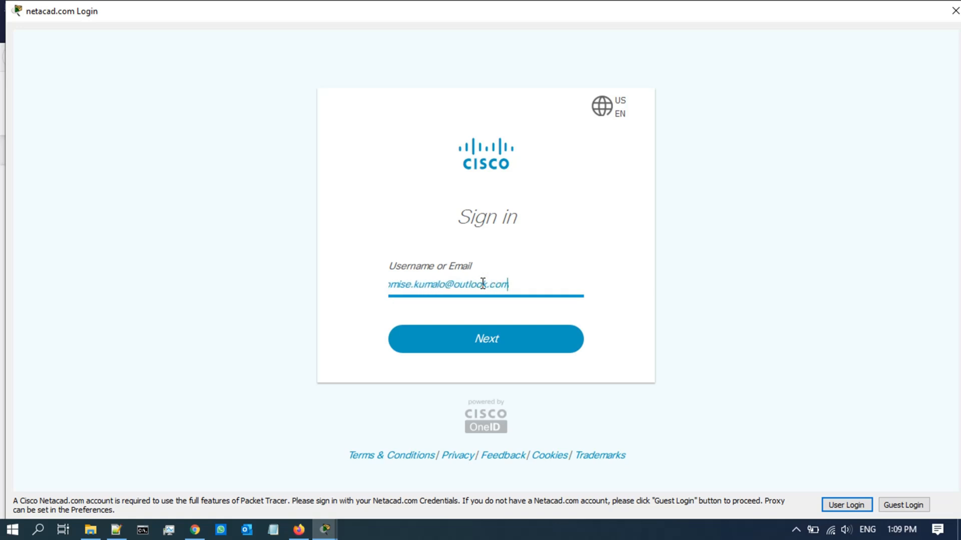
key(Return)
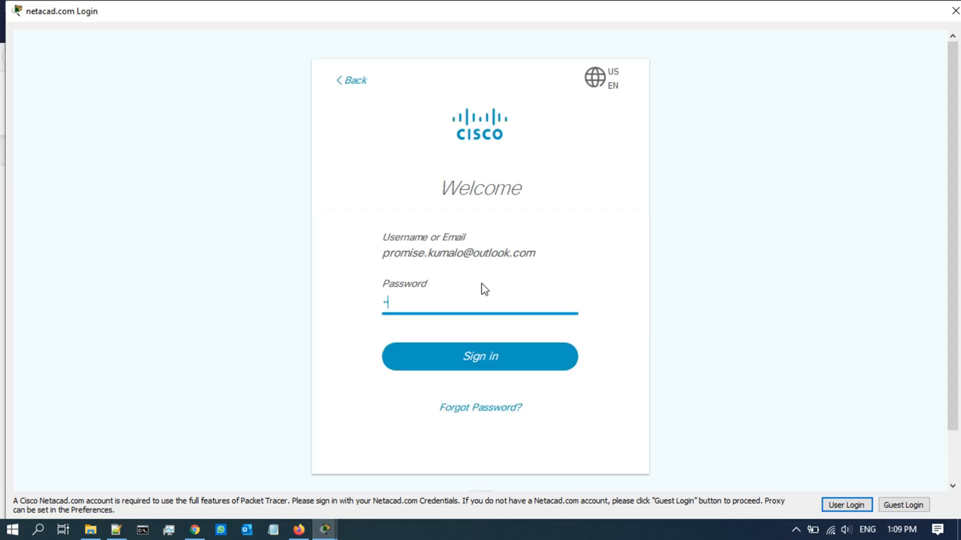
text(****)
key(Return)
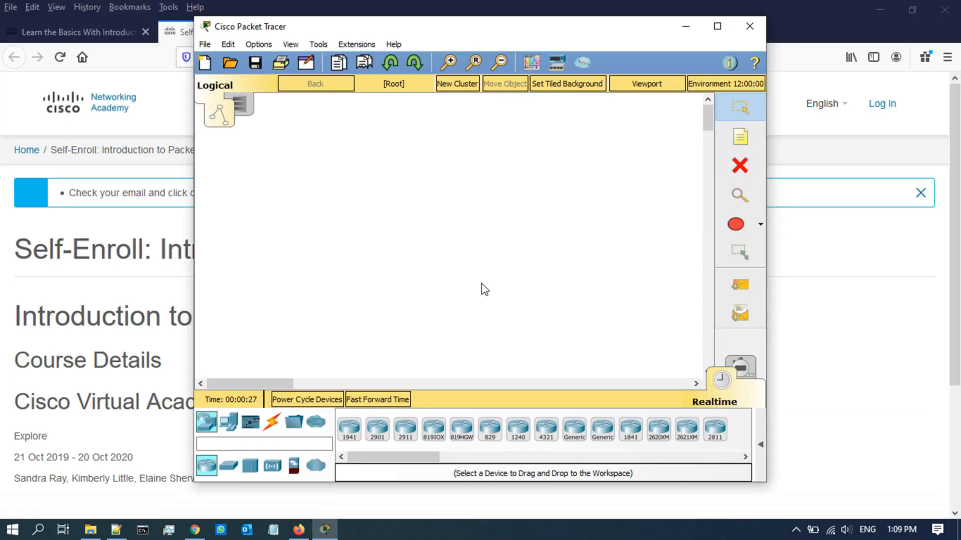
Step: Maximize Packet Tracer and browse End Devices, Components, Connections, Miscellaneous and Multiuser before returning to routers
click(717, 26)
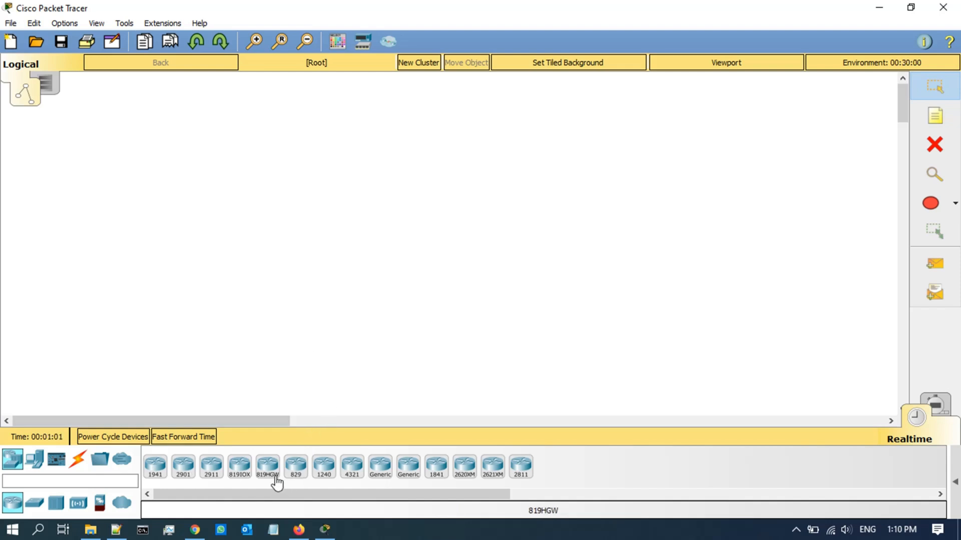
click(43, 460)
click(57, 460)
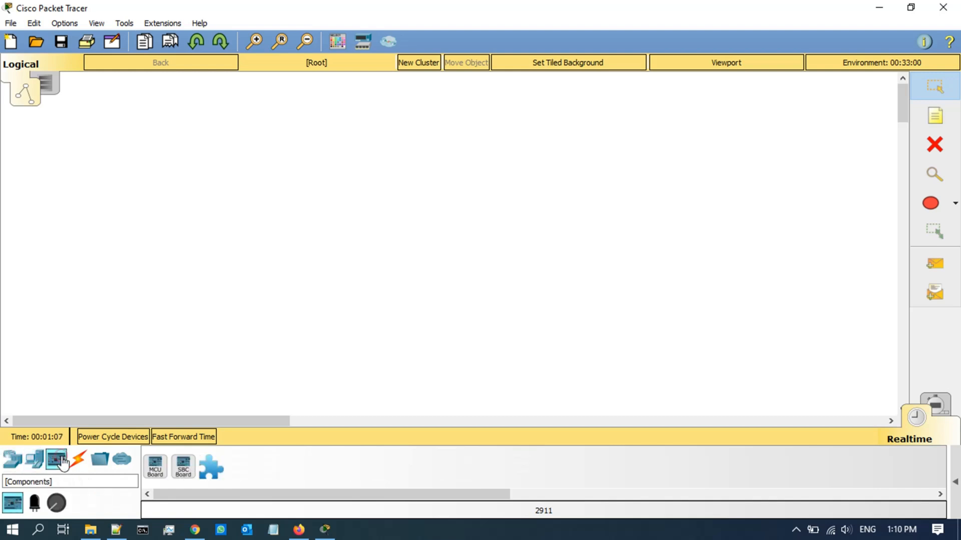
click(80, 461)
click(99, 459)
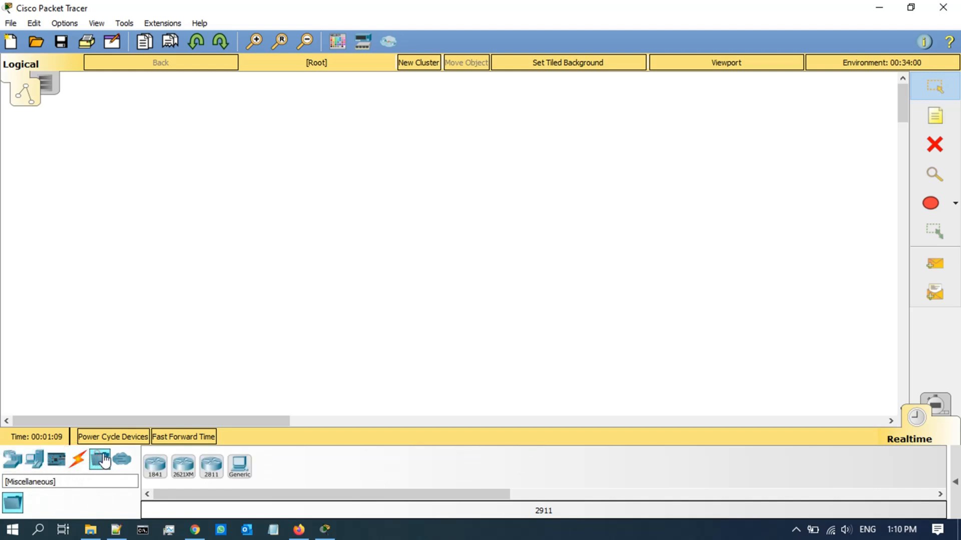
click(121, 459)
click(17, 459)
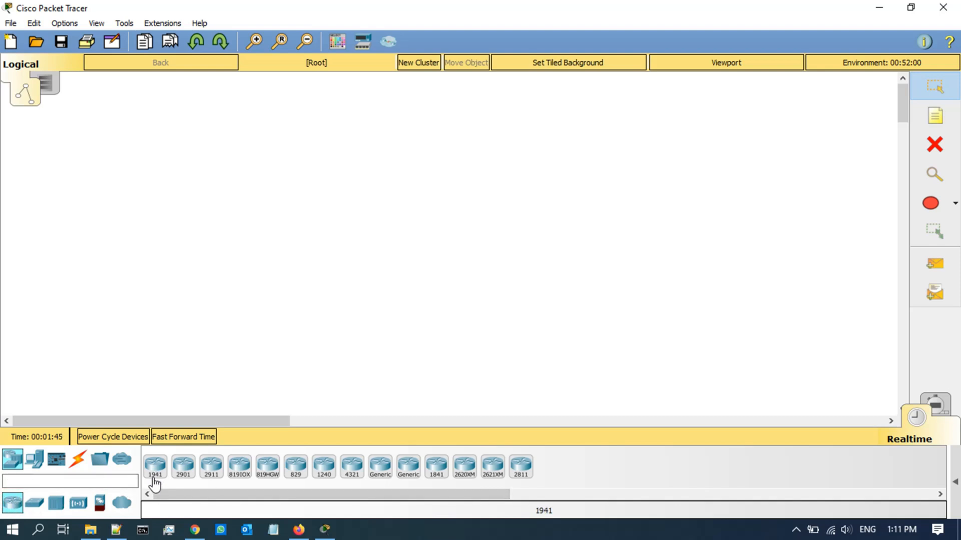
Step: Place a 1941 router and a 2960 switch to its left on the workspace
drag(156, 473, 614, 208)
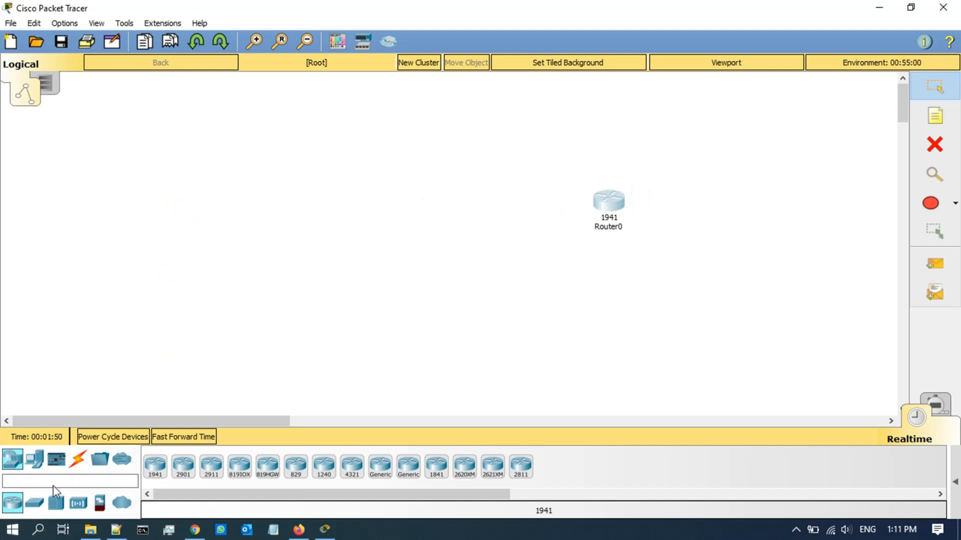
click(35, 504)
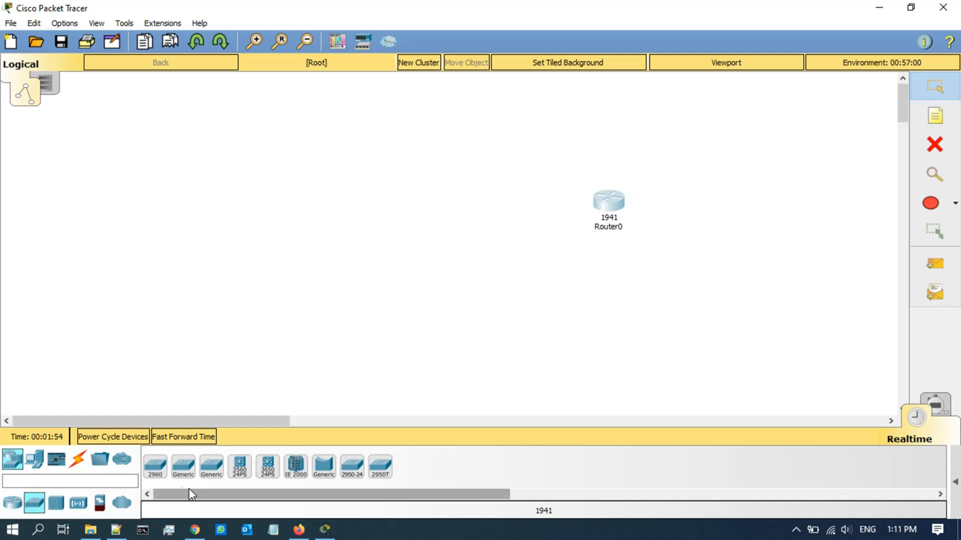
drag(153, 478, 468, 209)
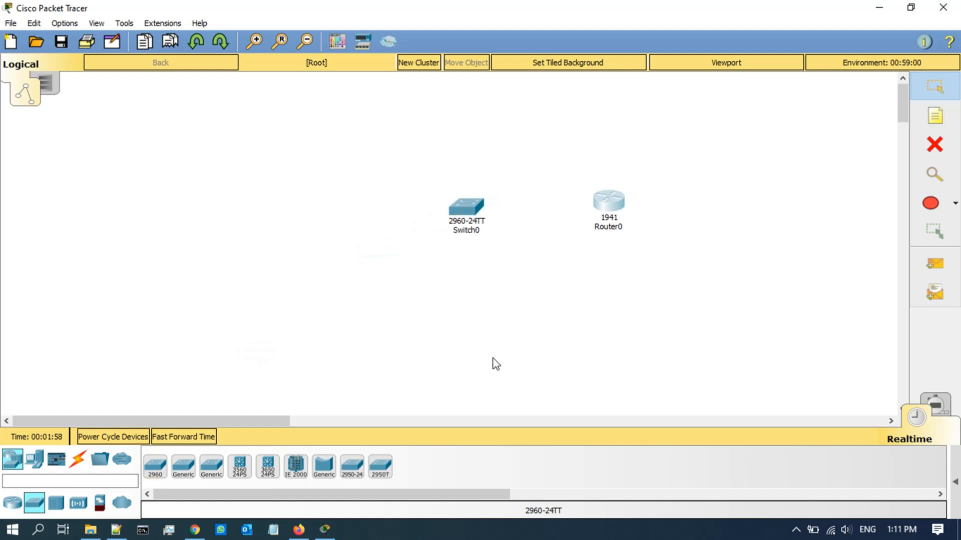
Step: Add two generic PCs, PC0 and PC1 below it, left of the switch
click(35, 463)
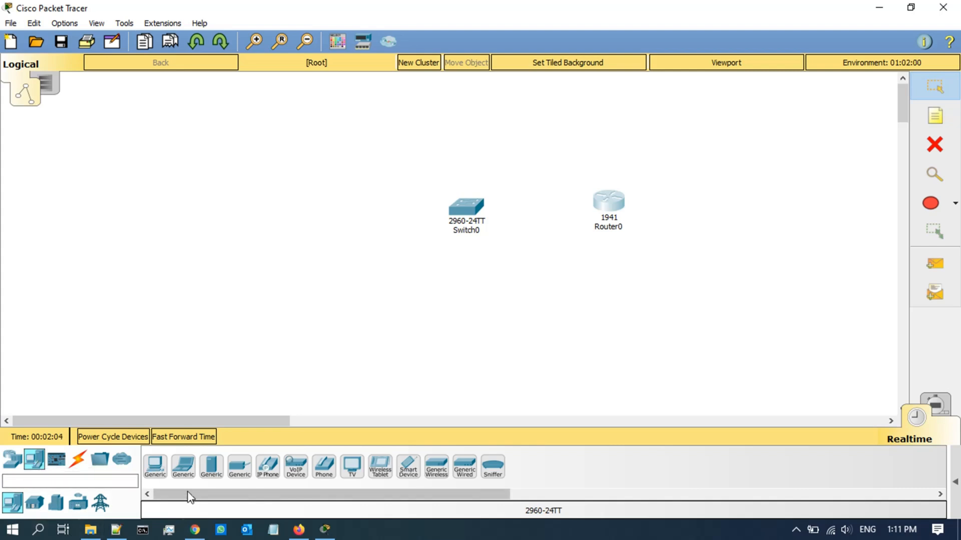
drag(159, 474, 288, 160)
drag(155, 476, 281, 254)
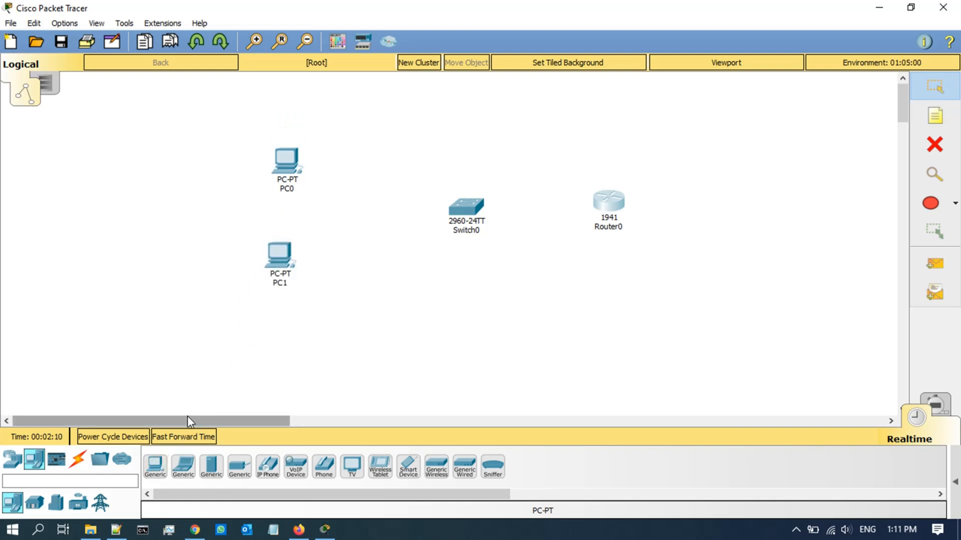
click(78, 458)
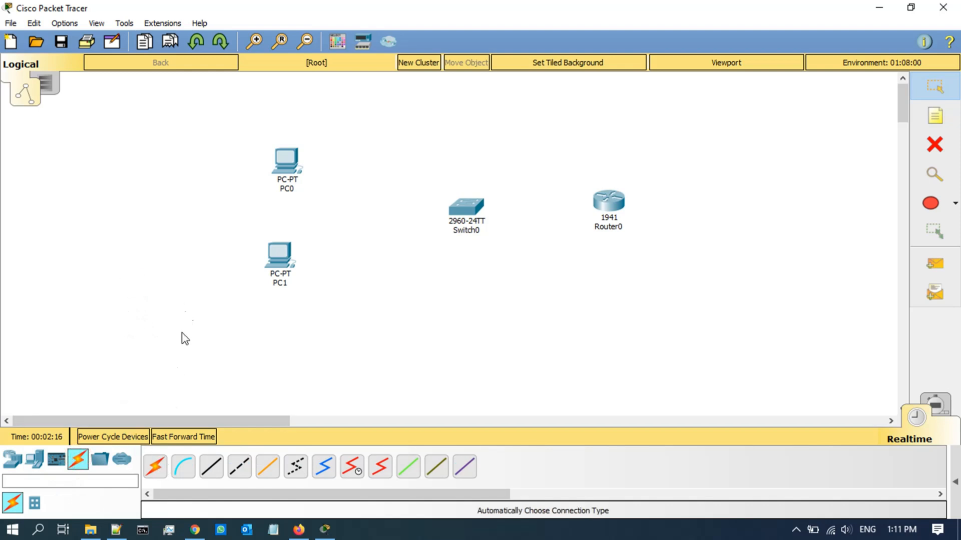
Step: Use automatic-type cables to link PC0→Switch0, PC1→Switch0 and Switch0→Router0
click(156, 467)
click(304, 166)
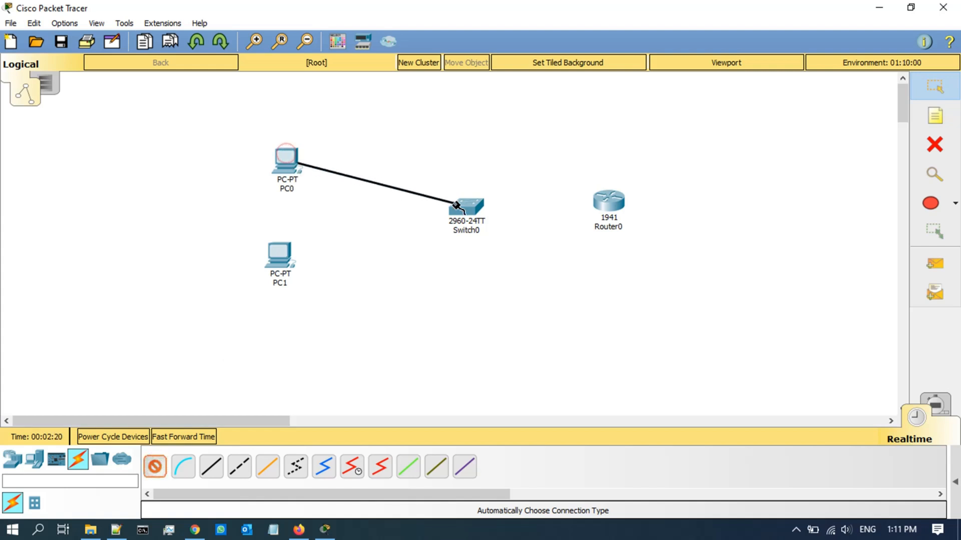
click(466, 207)
click(157, 468)
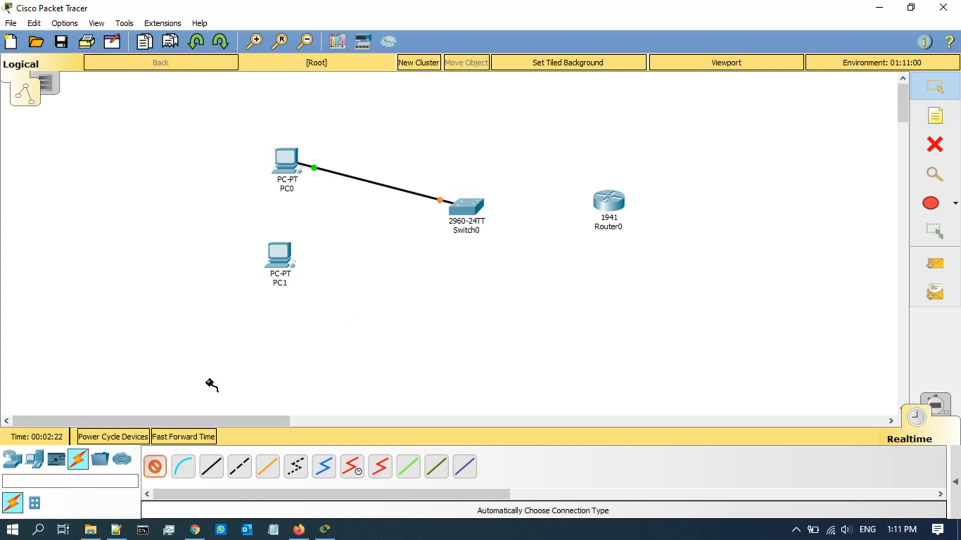
click(278, 255)
click(468, 208)
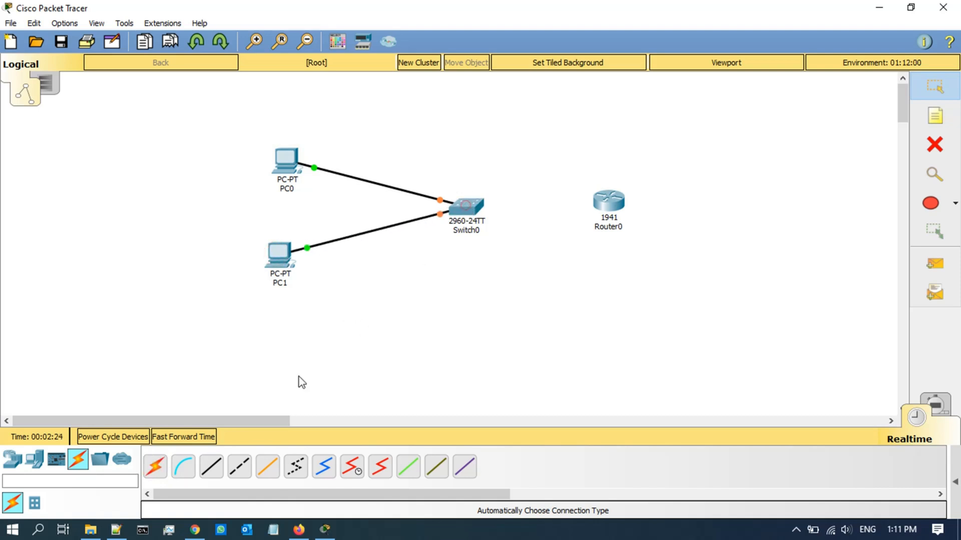
click(480, 206)
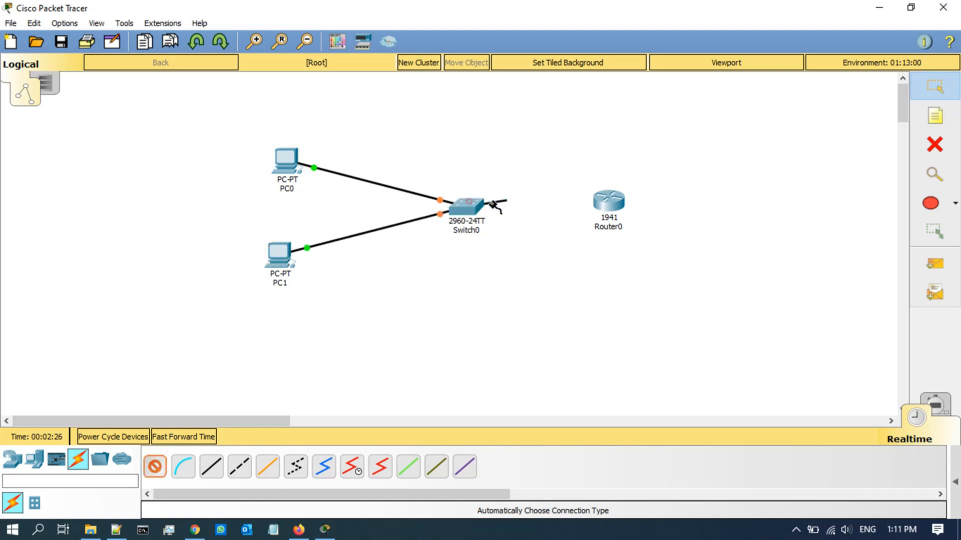
click(607, 201)
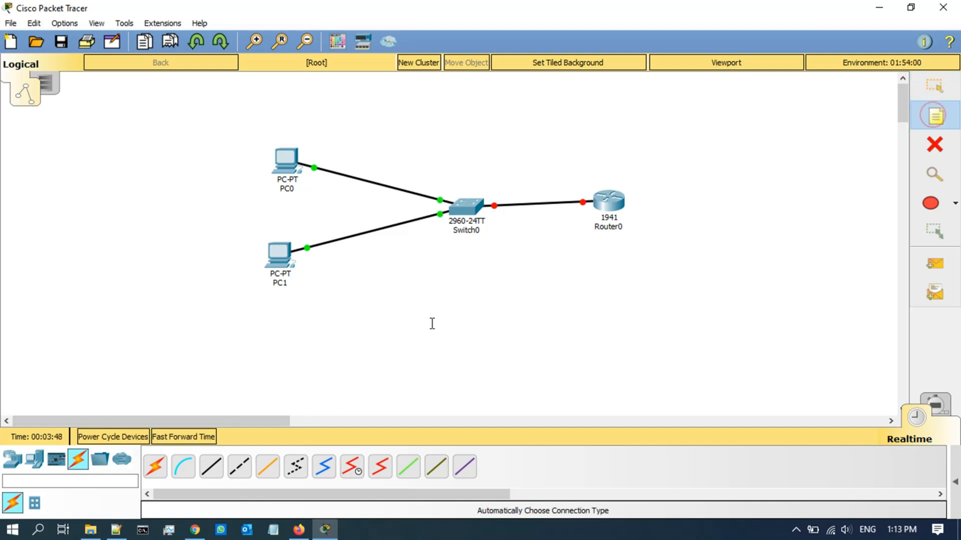
Step: Add a note labelling the network 192.168.1.0/24 below the diagram
click(431, 323)
text(192.168.1.0/24)
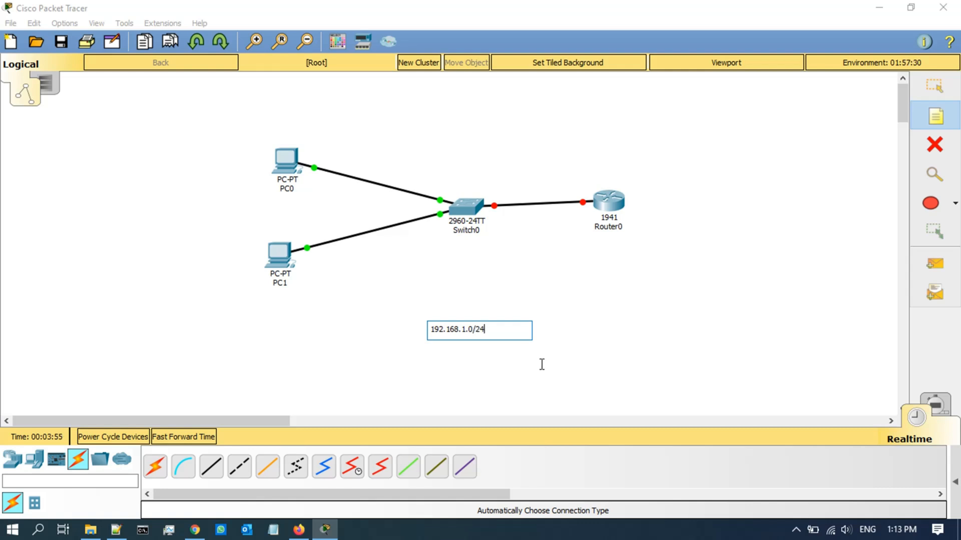
click(556, 386)
Step: Add address notes: Router0 192.168.1.1, Switch0 .2, PC0 .3, PC1 .4
click(596, 242)
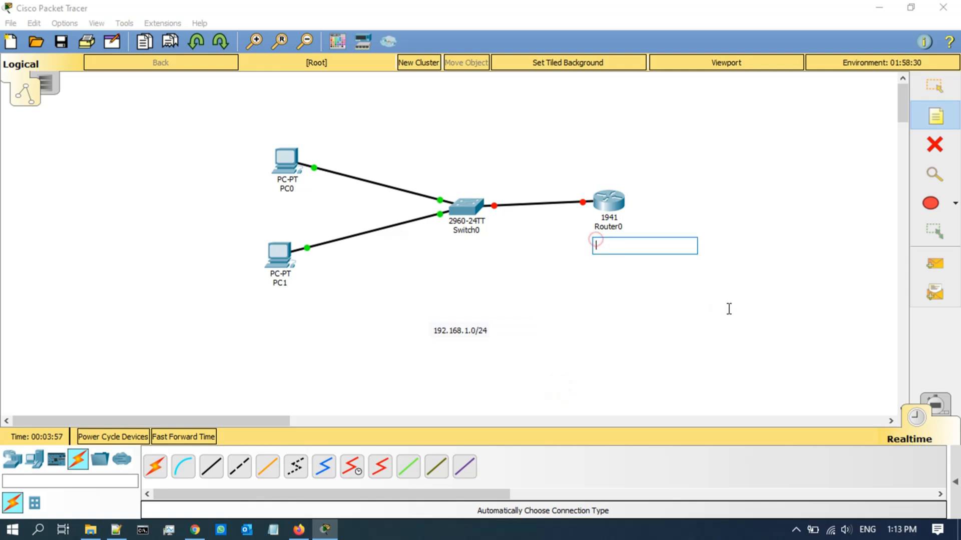
text(192.168.1.1)
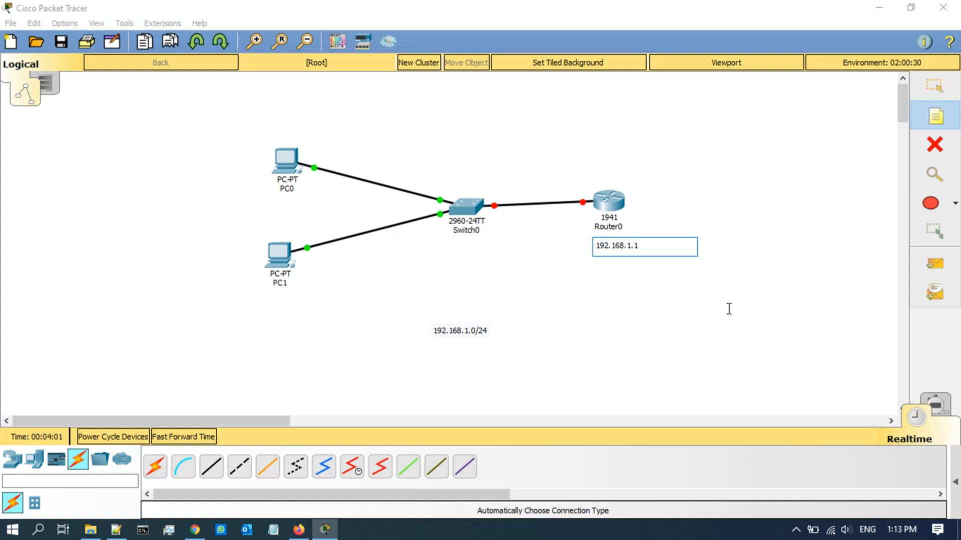
click(450, 243)
text(192.168.1.2)
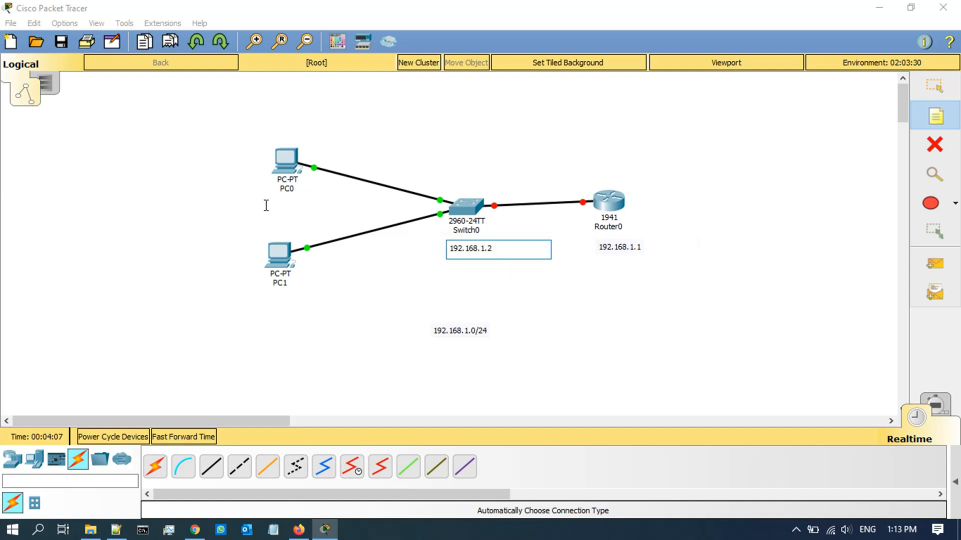
click(265, 205)
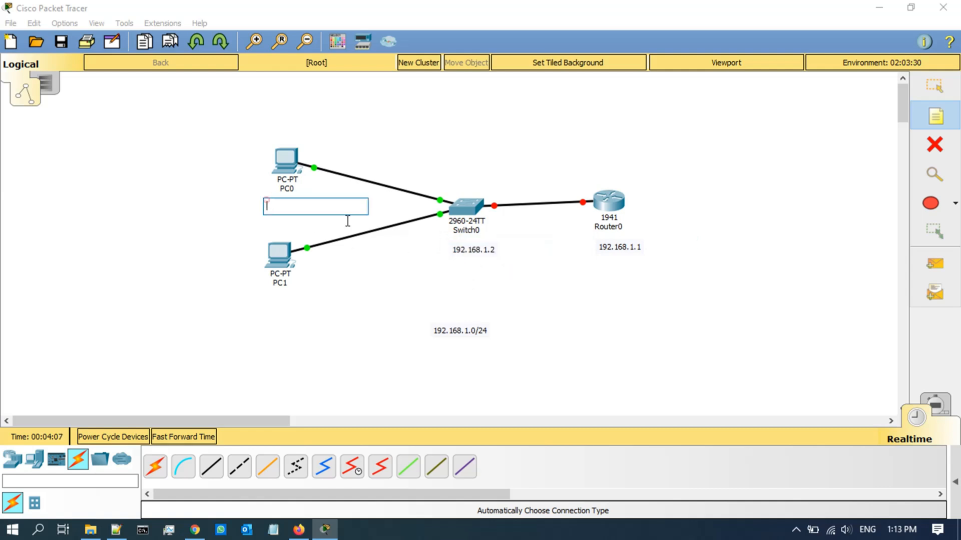
text(192.168.)
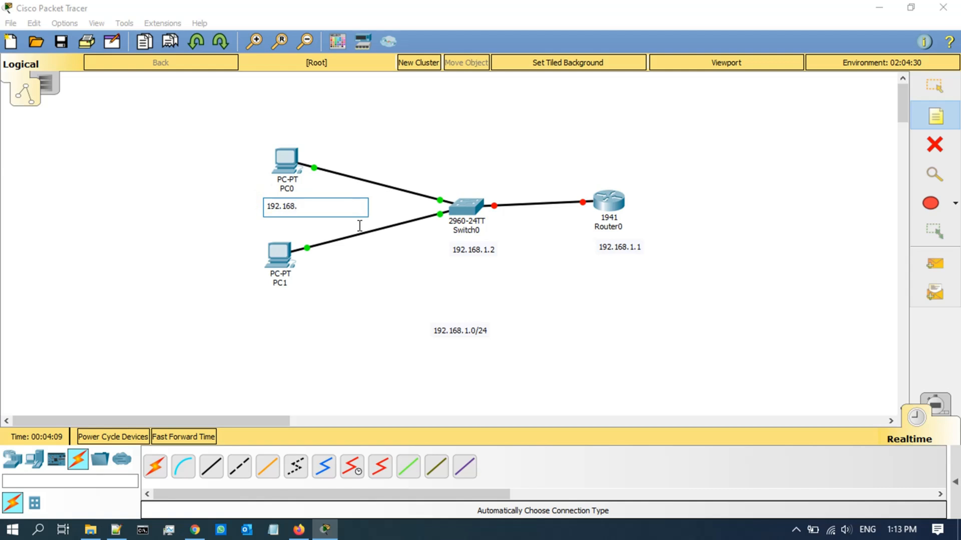
text(1.3)
click(261, 303)
text(192.168.1.4)
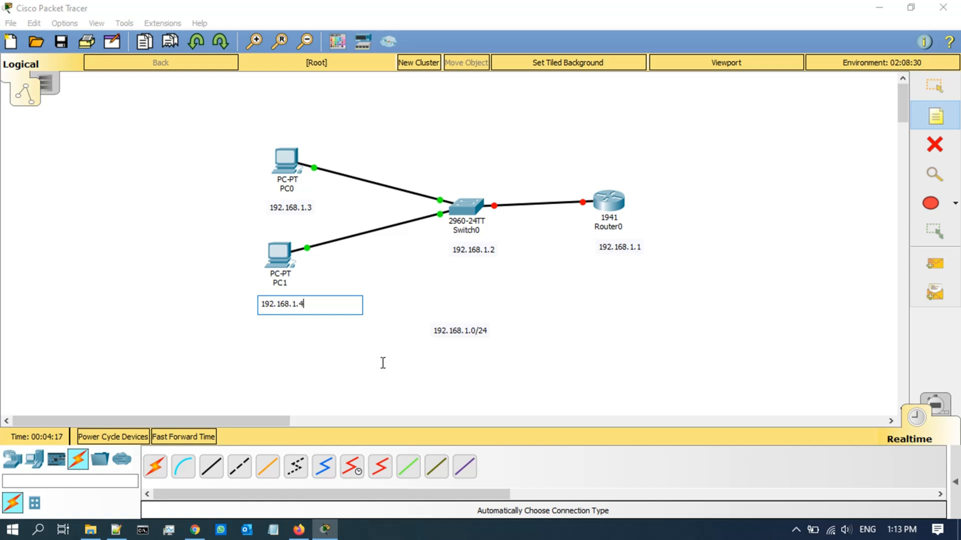
click(376, 359)
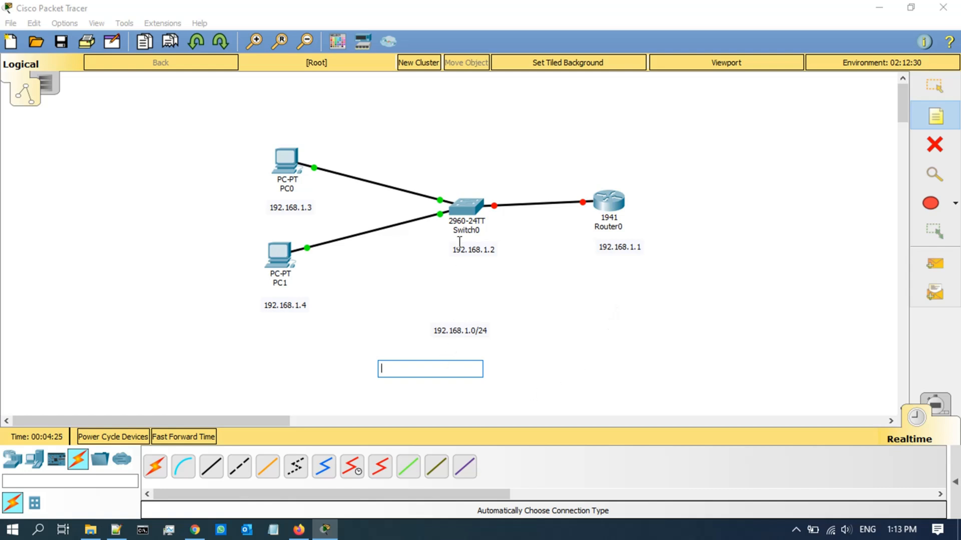
click(934, 86)
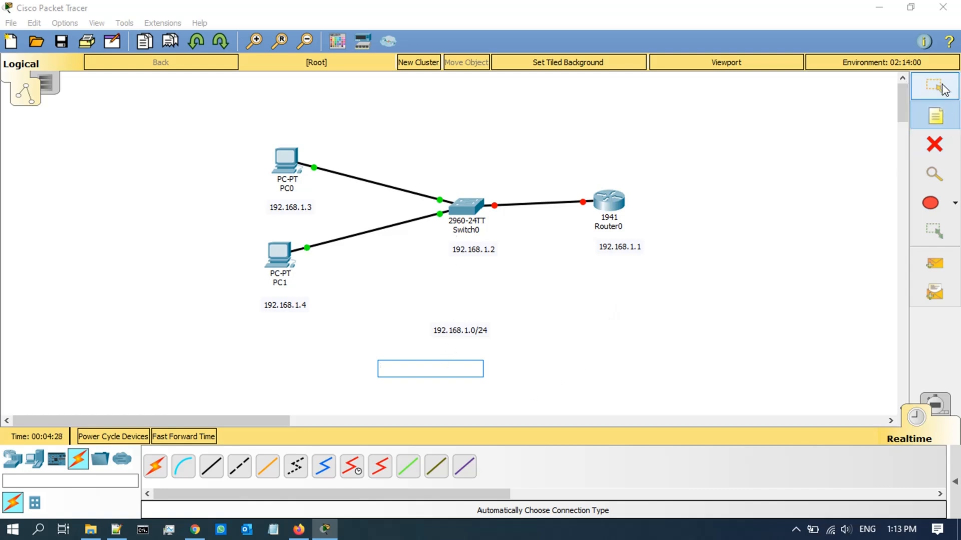
Step: Give PC0's FastEthernet0 IP 192.168.1.3 with the auto-filled 255.255.255.0 mask
click(287, 156)
drag(318, 71, 573, 99)
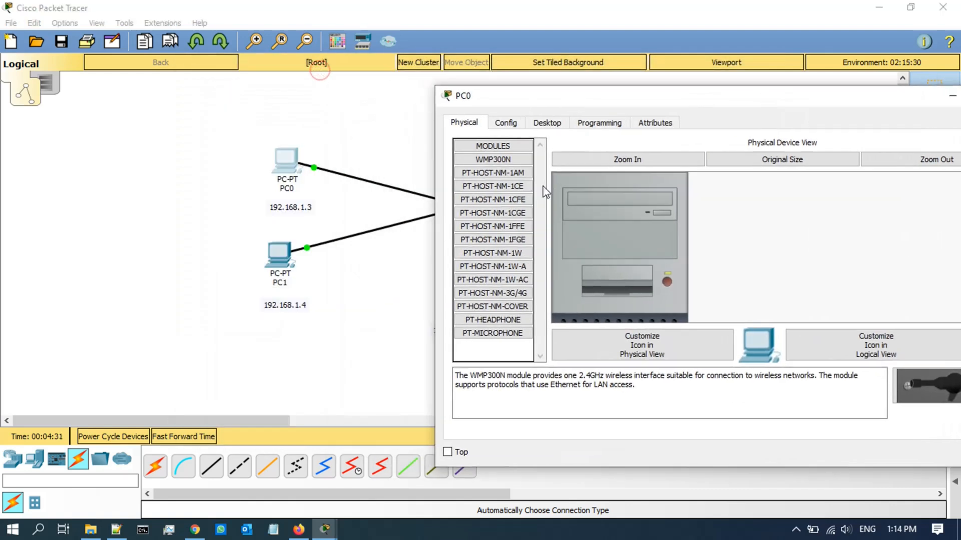
click(506, 123)
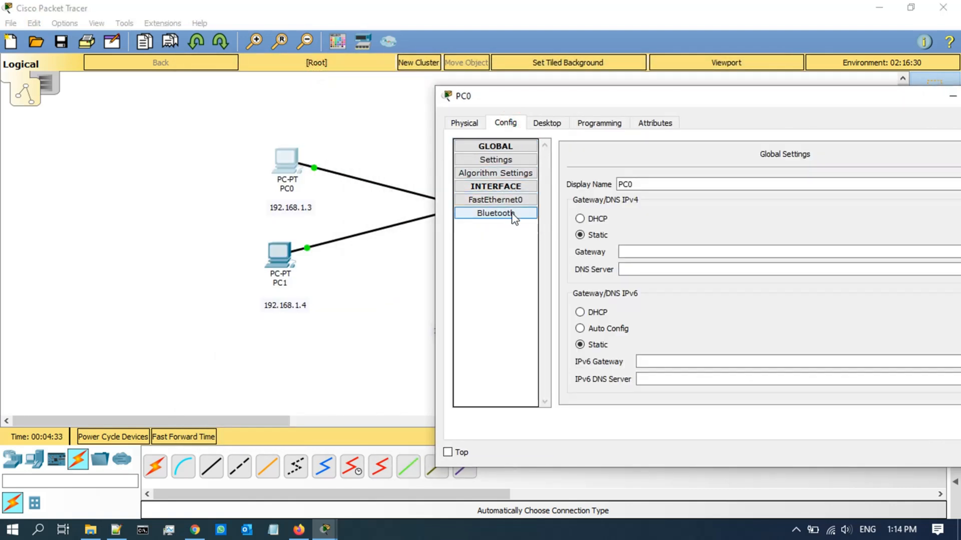
click(497, 200)
drag(703, 100, 663, 98)
click(770, 252)
text(192.168.1.3)
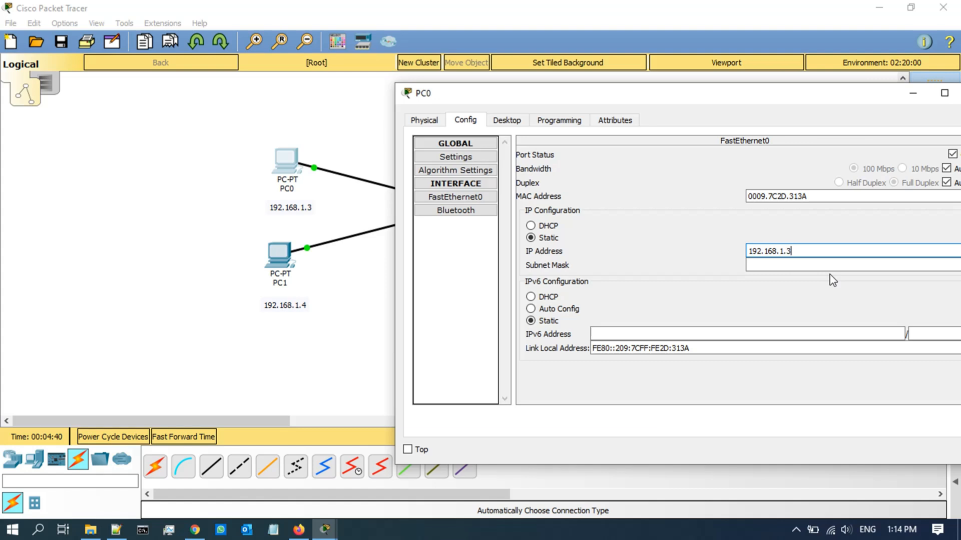
key(Tab)
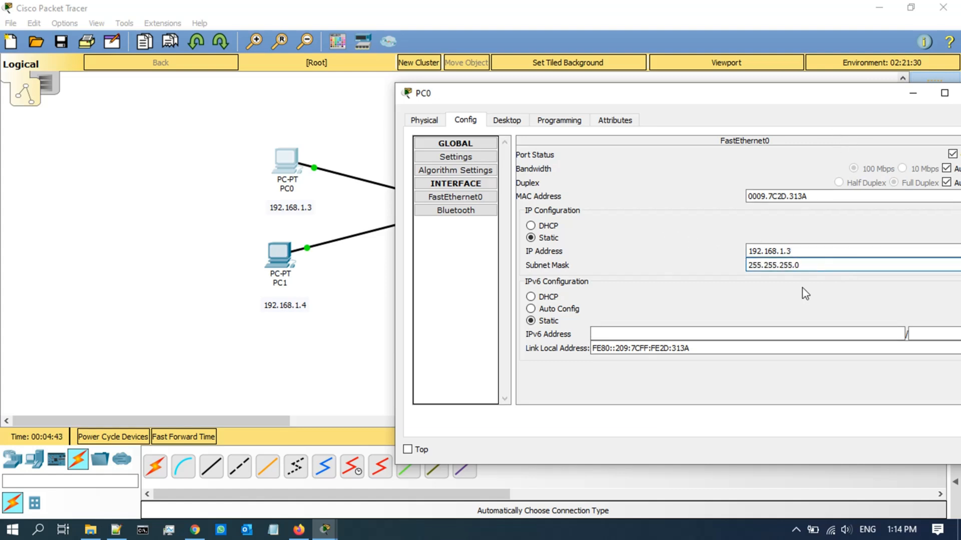
Step: Set PC0's default gateway to 192.168.1.1 and close its window
click(470, 144)
click(472, 144)
click(467, 156)
click(616, 248)
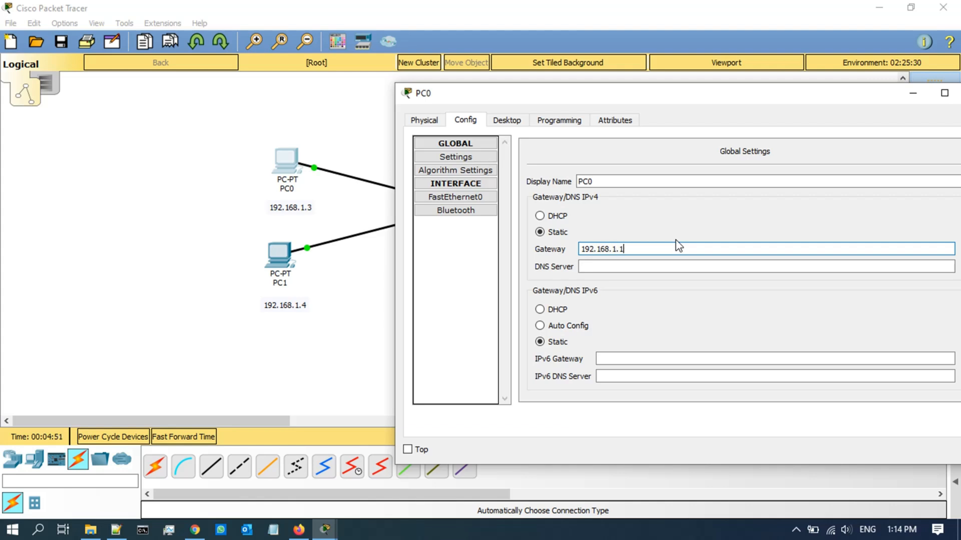
click(693, 303)
drag(723, 95, 685, 103)
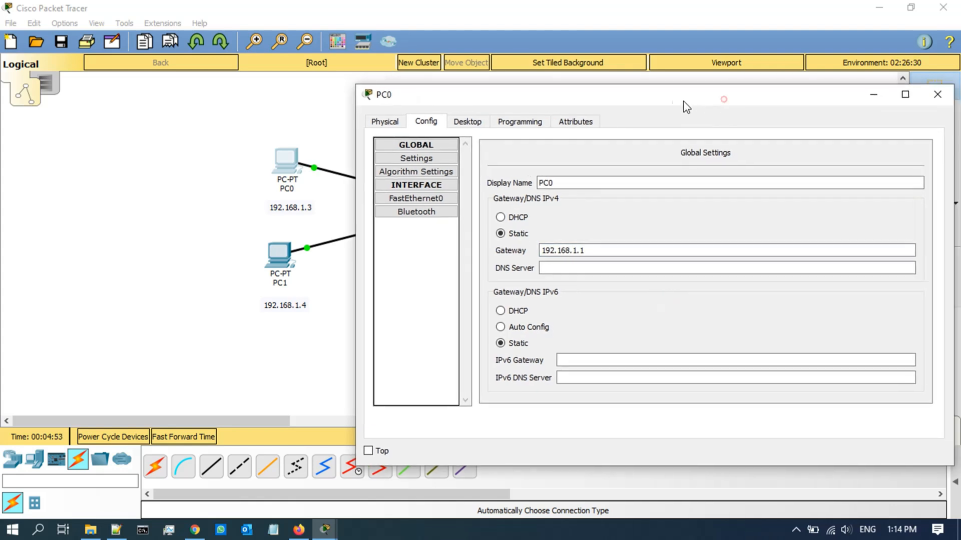
click(895, 89)
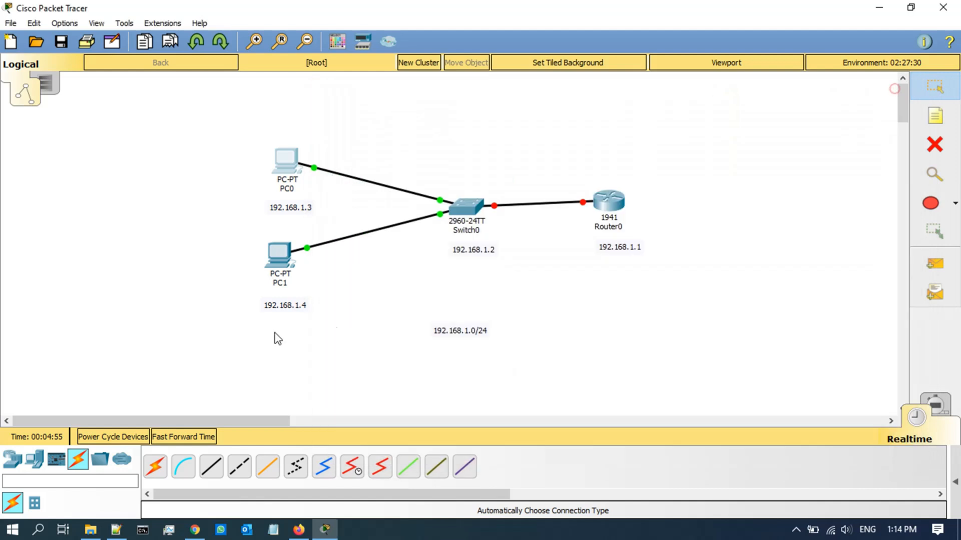
Step: Give PC1's FastEthernet0 IP 192.168.1.4 with the auto-filled 255.255.255.0 mask
click(281, 256)
drag(365, 77, 858, 95)
click(791, 116)
click(746, 110)
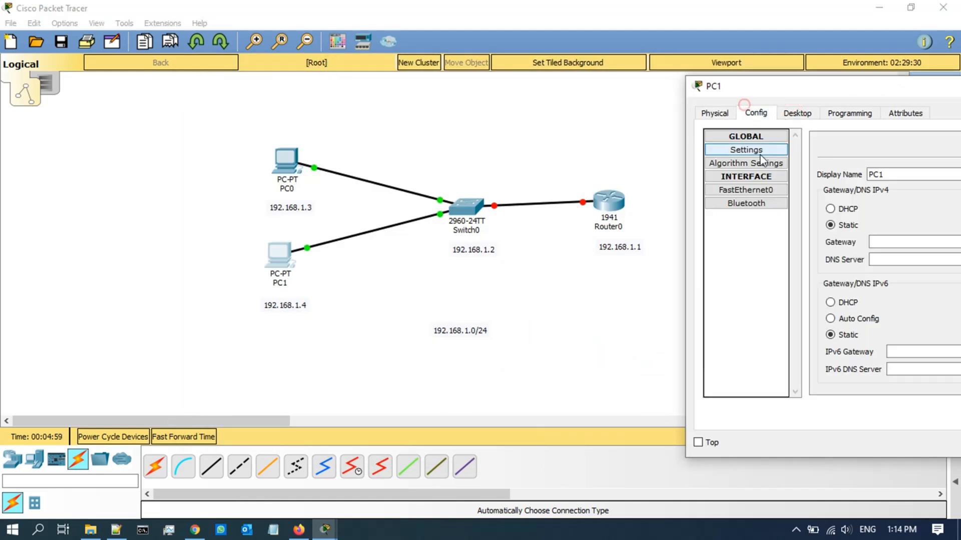
click(748, 191)
drag(857, 87, 645, 76)
click(841, 230)
text(192.168.1.4)
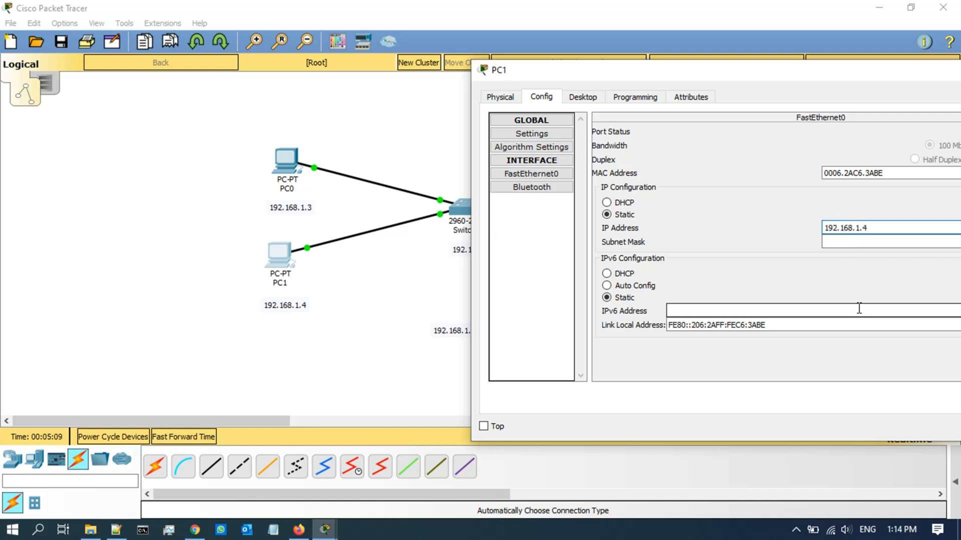
key(Tab)
Step: Set PC1's default gateway to 192.168.1.1 and close its window
click(547, 147)
click(548, 134)
click(697, 226)
text(192.168)
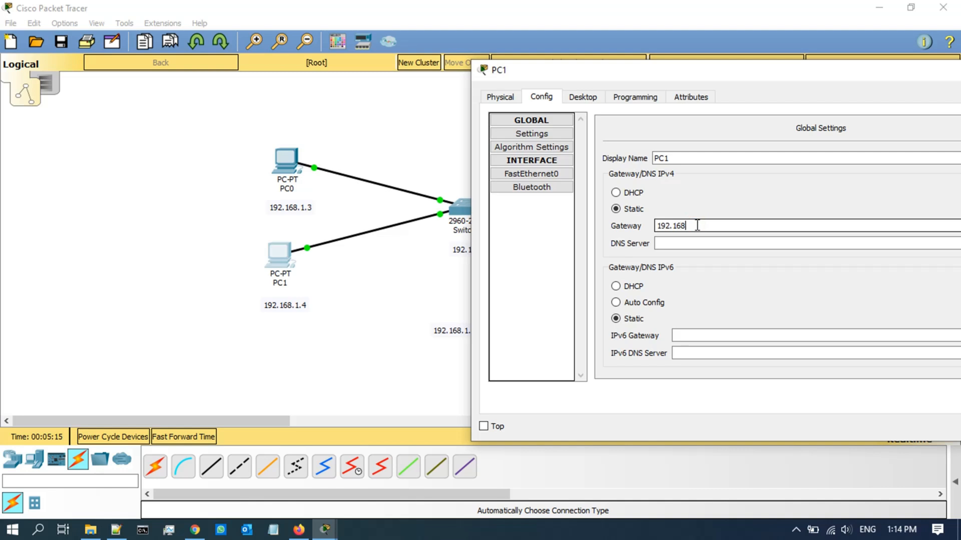
click(714, 243)
click(733, 286)
drag(766, 75, 585, 69)
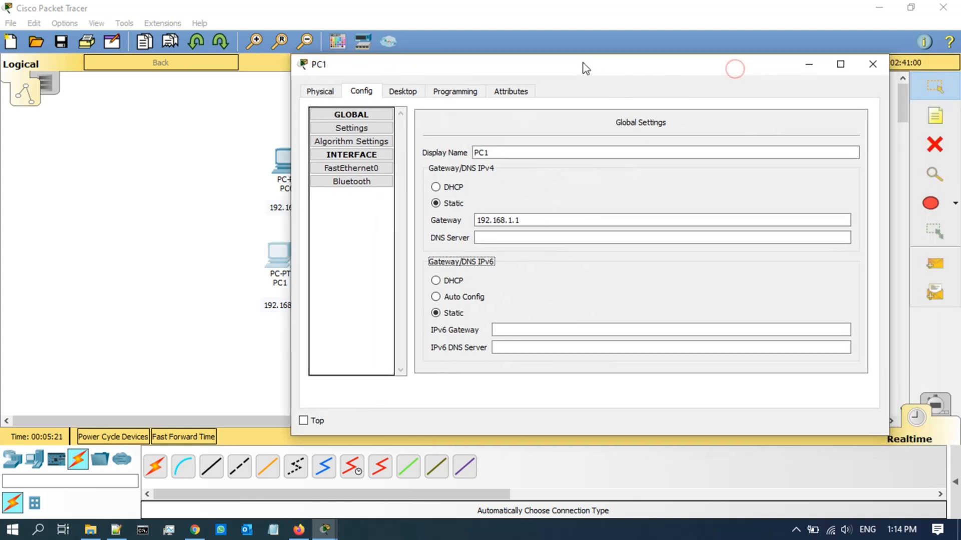
click(870, 65)
click(636, 306)
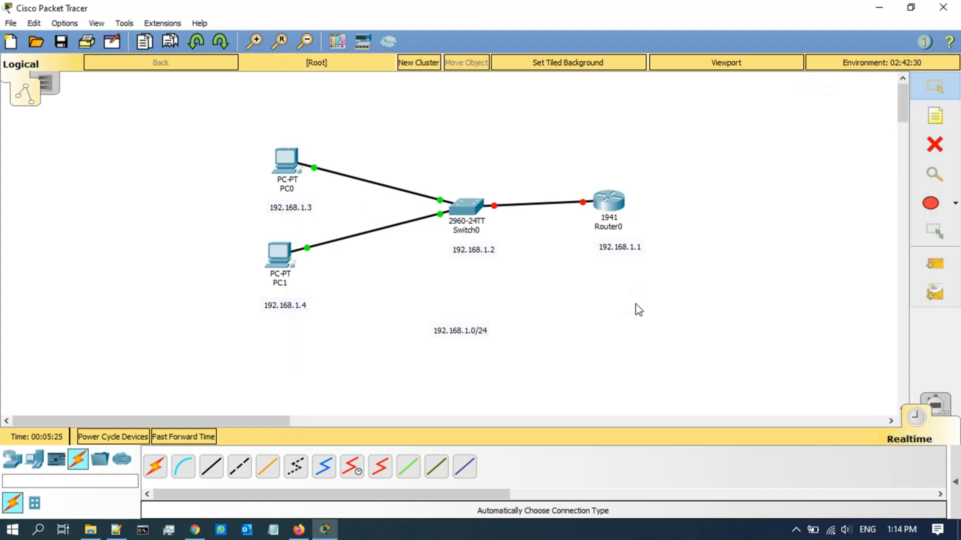
Step: Ping 192.168.1.3 from PC1's Command Prompt, see 0% loss, and close the window
click(286, 257)
click(293, 96)
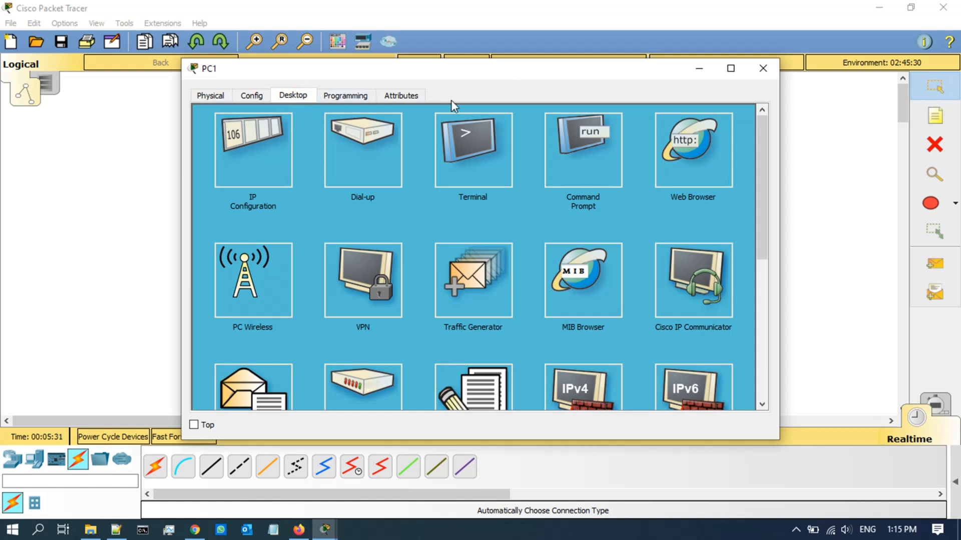
click(590, 150)
drag(412, 75, 670, 105)
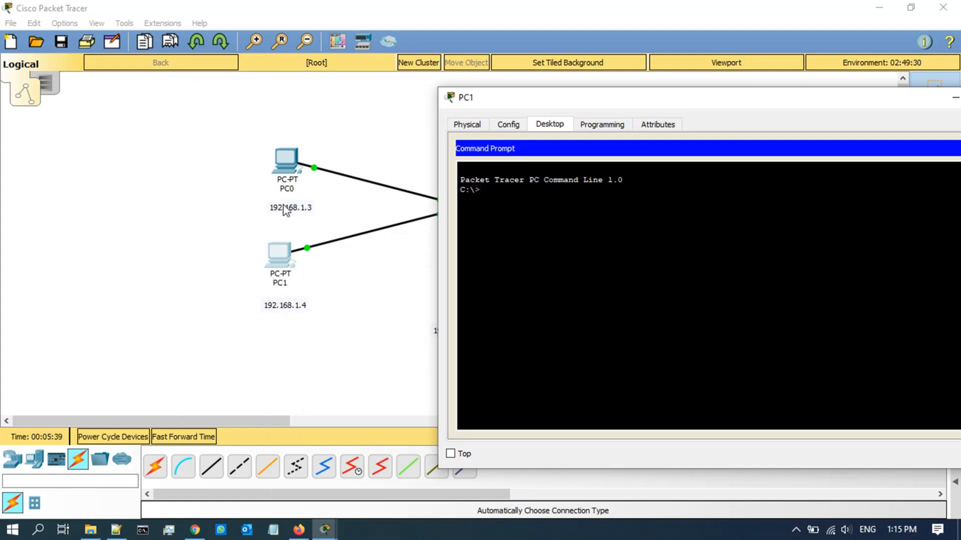
text(ping 192.168.1.3)
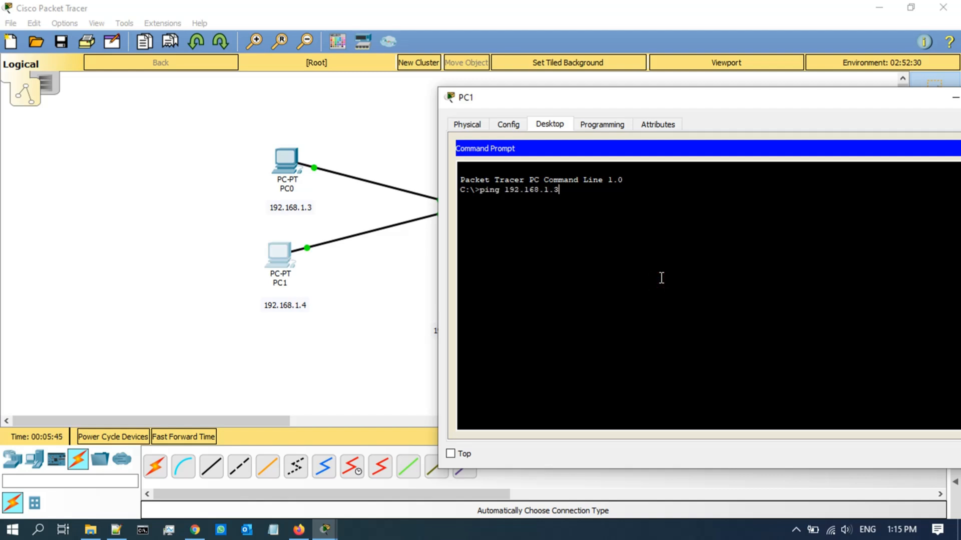
key(Return)
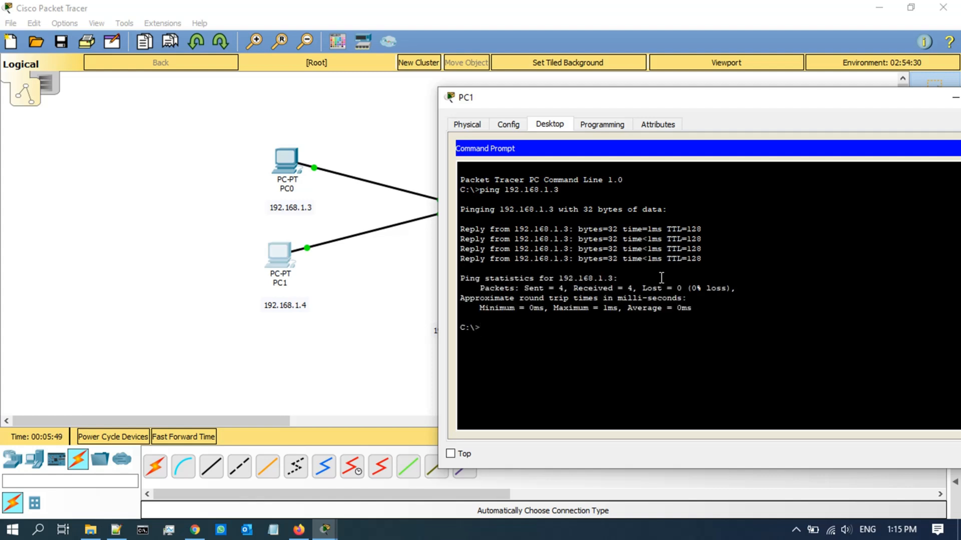
drag(803, 99, 545, 99)
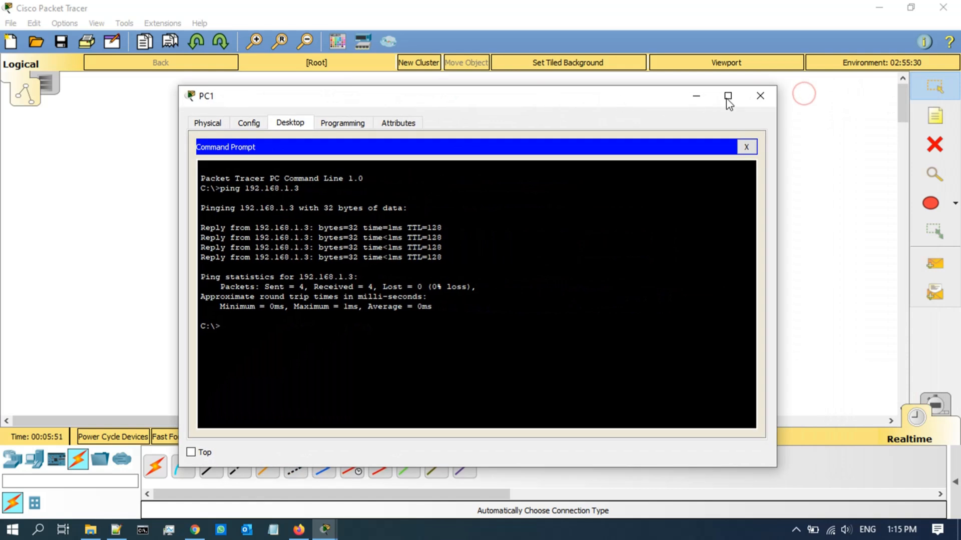
click(760, 97)
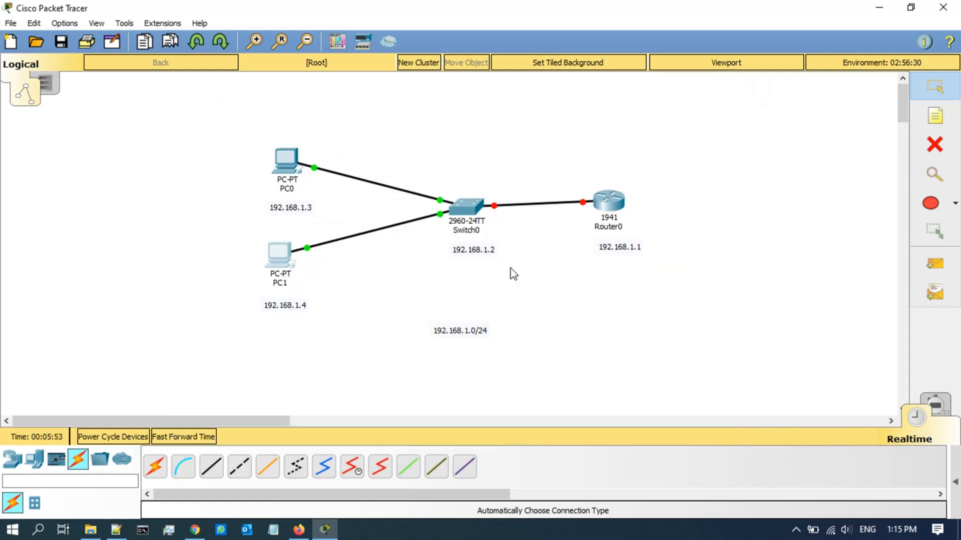
click(548, 158)
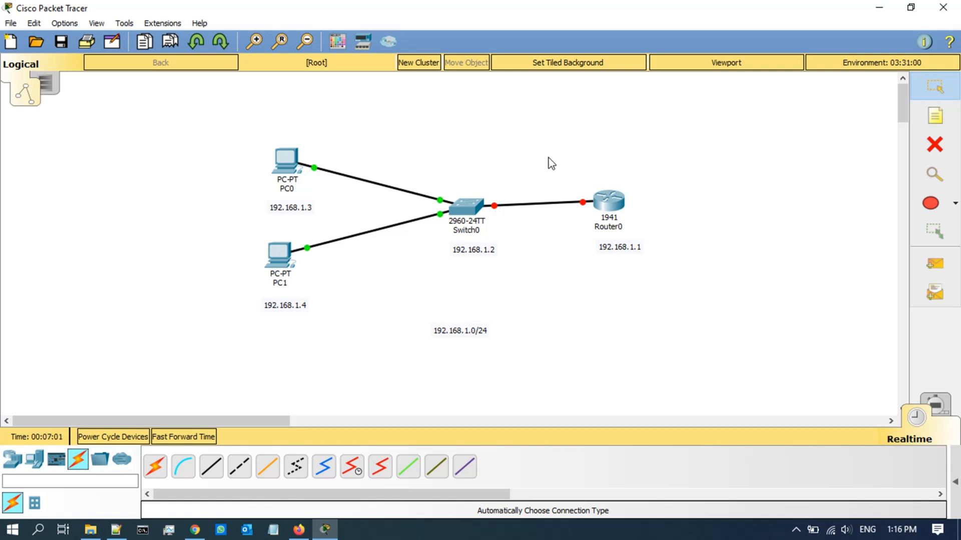
Step: Turn on Router0's GigabitEthernet0/0 port in its Config tab
click(611, 201)
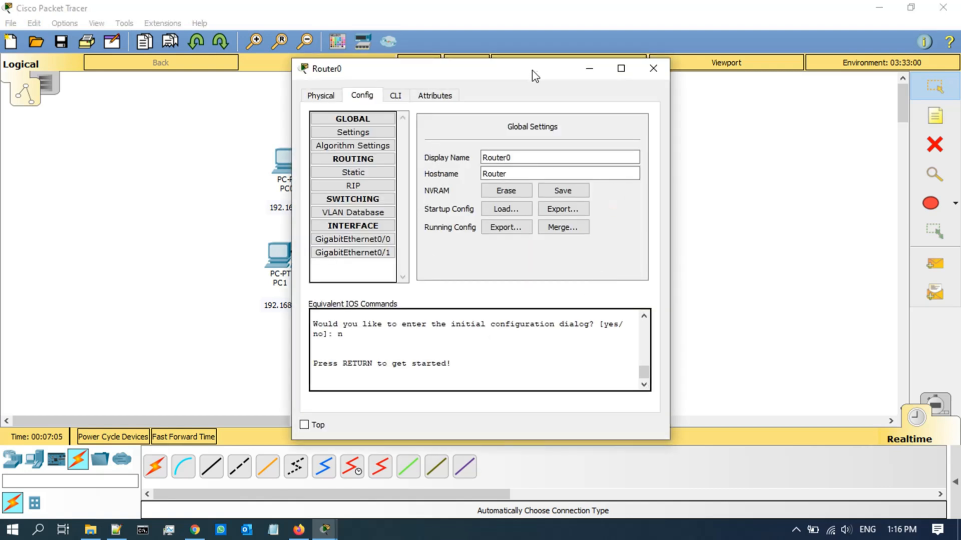
click(655, 68)
click(610, 209)
click(326, 95)
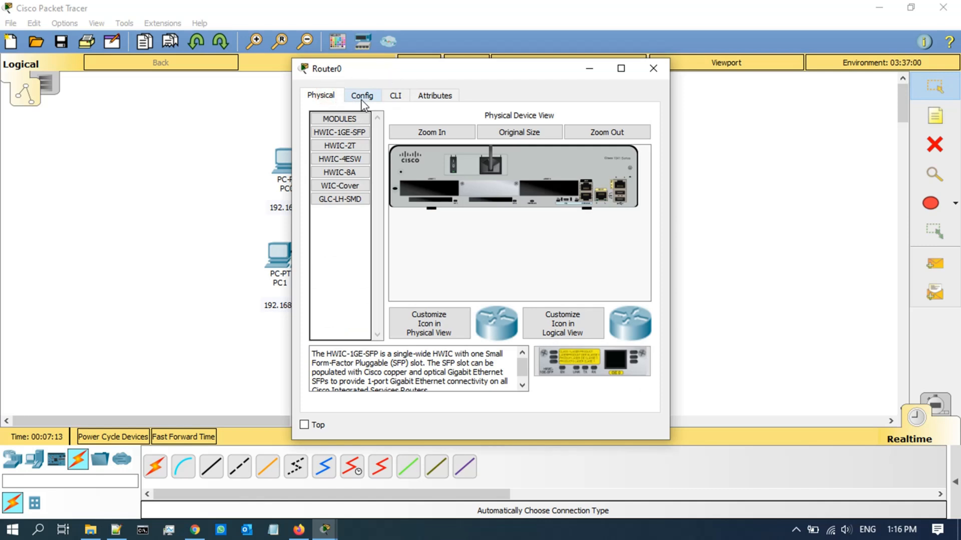
click(362, 97)
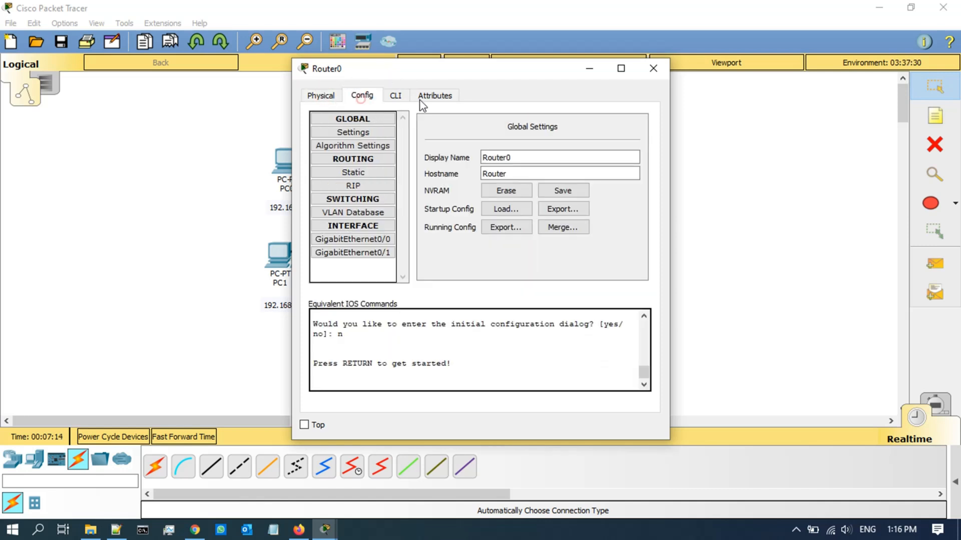
click(371, 238)
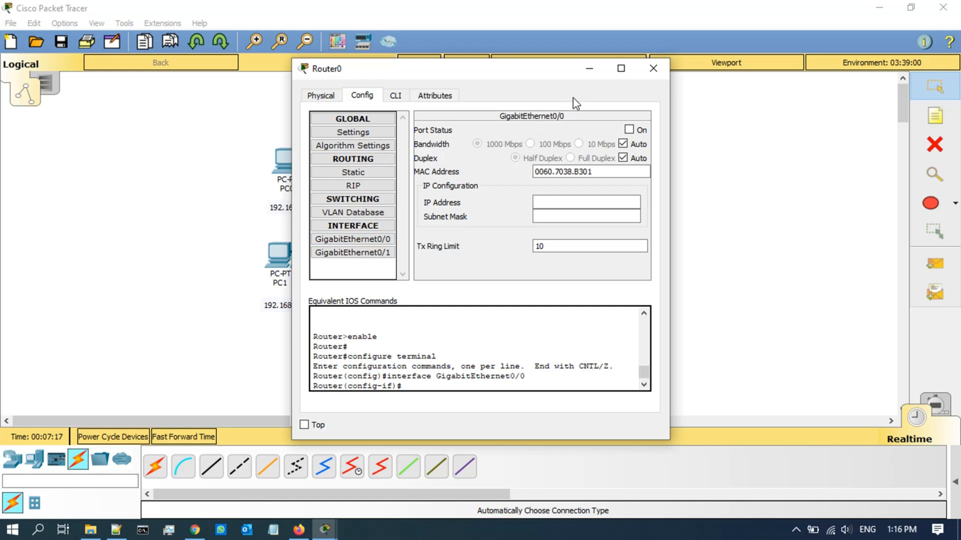
click(364, 239)
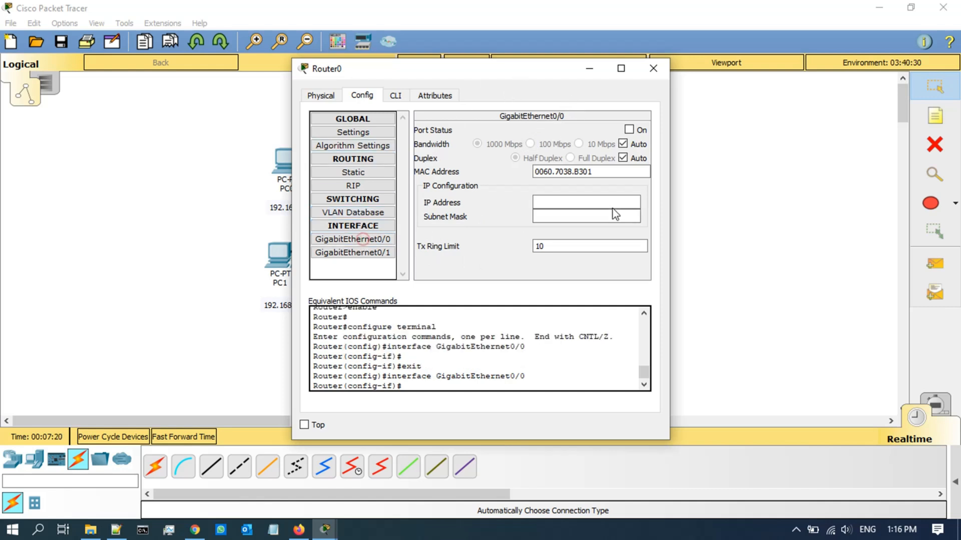
click(629, 130)
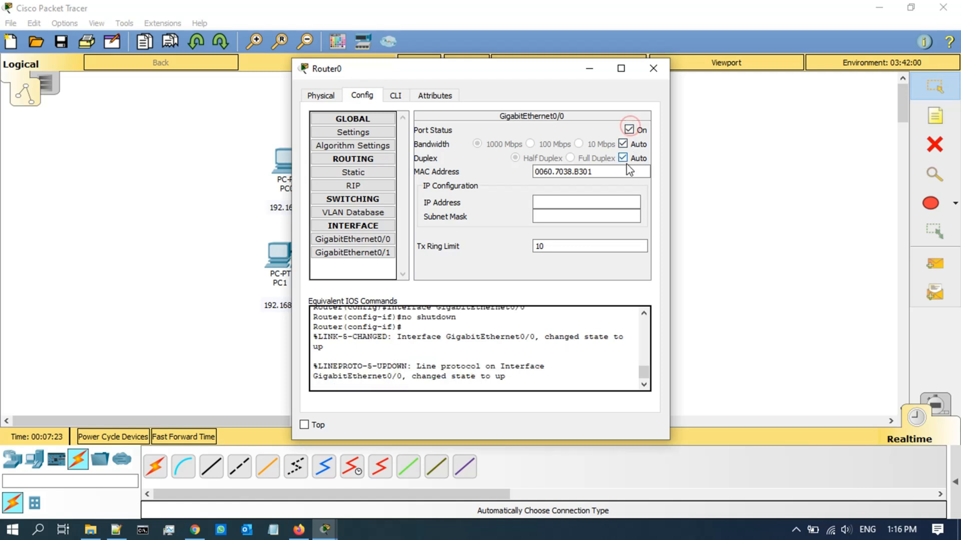
Step: Give GigabitEthernet0/0 IP 192.168.1.1 with mask 255.255.255.0 and minimize the window
drag(542, 74, 329, 151)
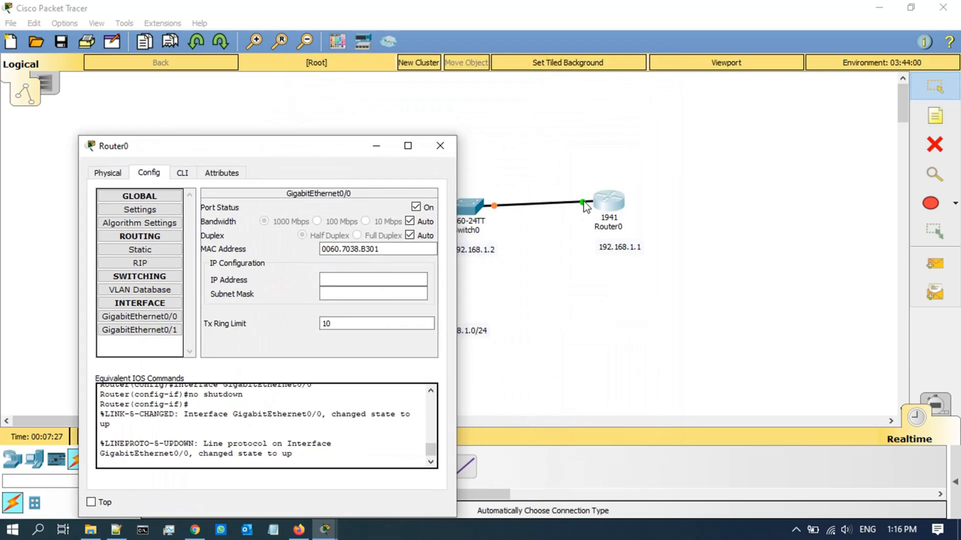
drag(267, 155, 505, 60)
click(579, 184)
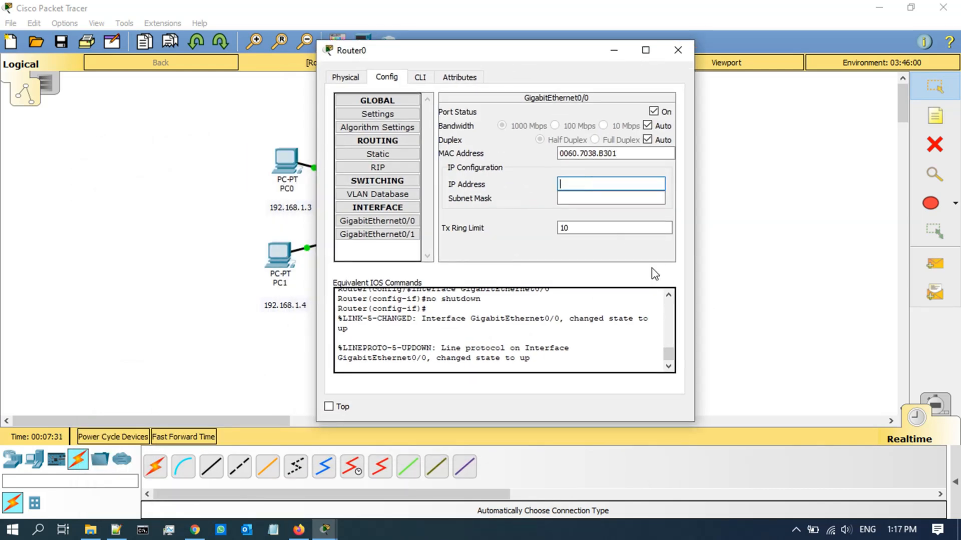
text(192.168.1.1)
key(Tab)
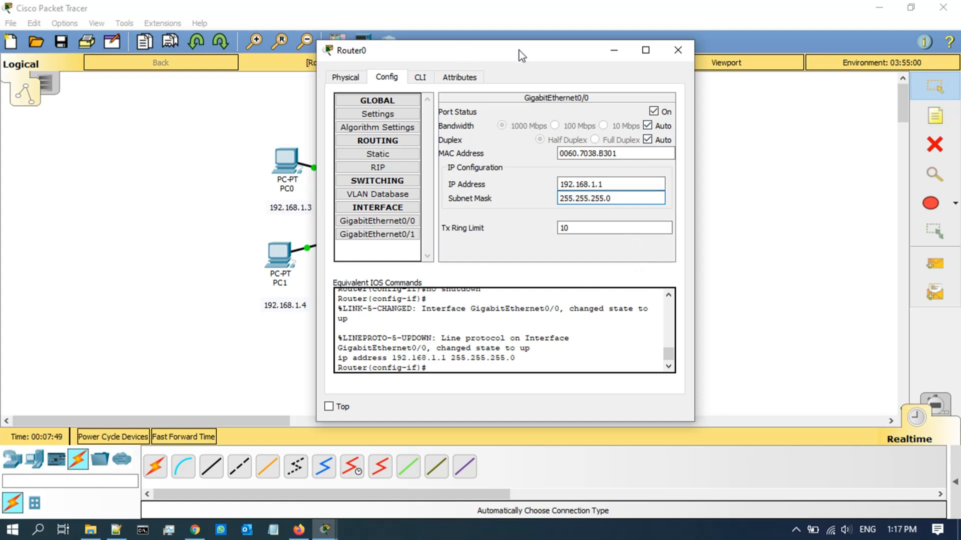
click(613, 55)
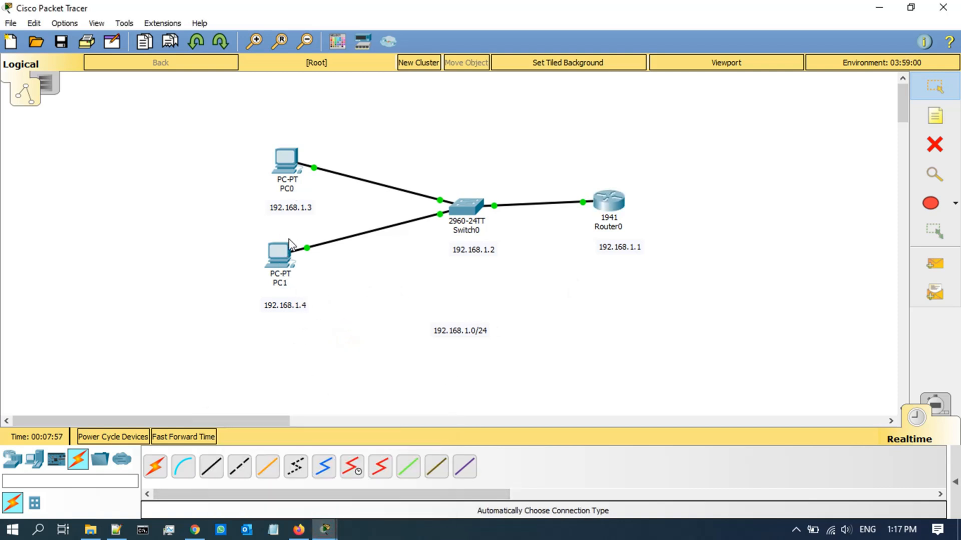
Step: Run ping 192.168.1.1 from PC0's Command Prompt and confirm 4 of 4 replies
click(289, 158)
drag(413, 76, 667, 87)
click(545, 107)
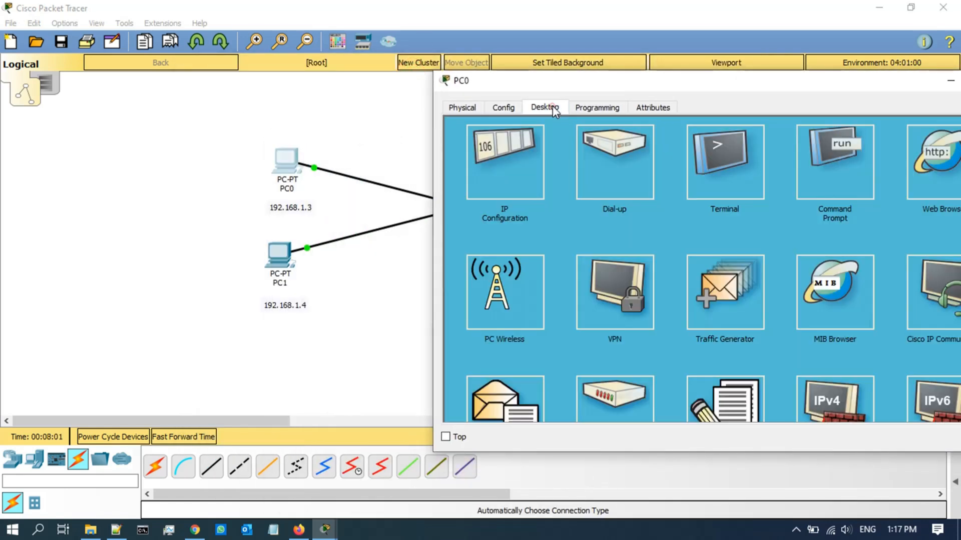
click(815, 157)
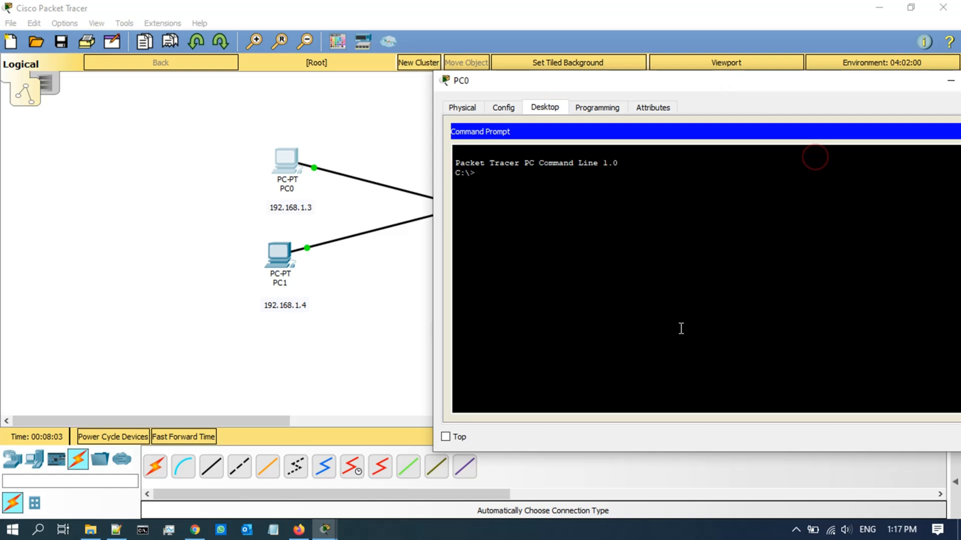
text(ping 192.168.1.1)
key(Return)
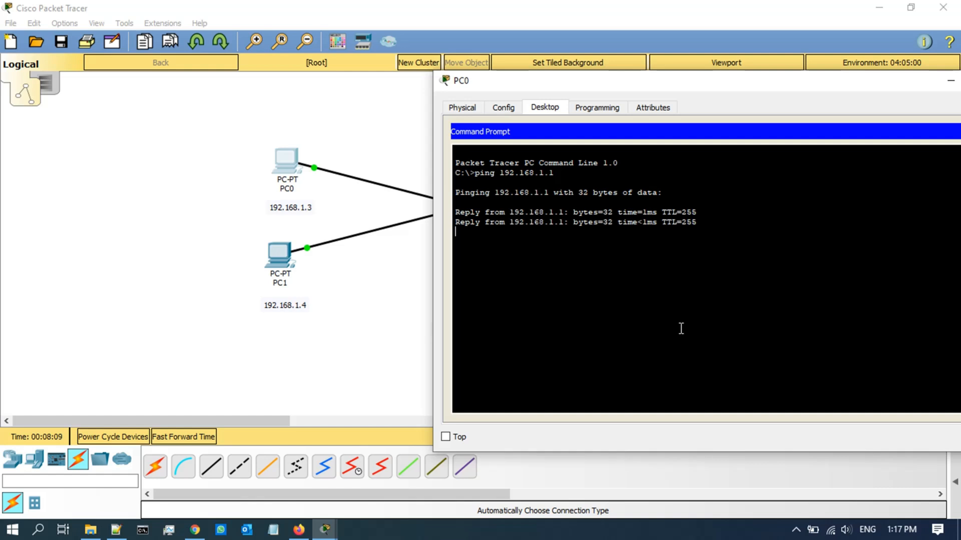
drag(695, 90, 284, 79)
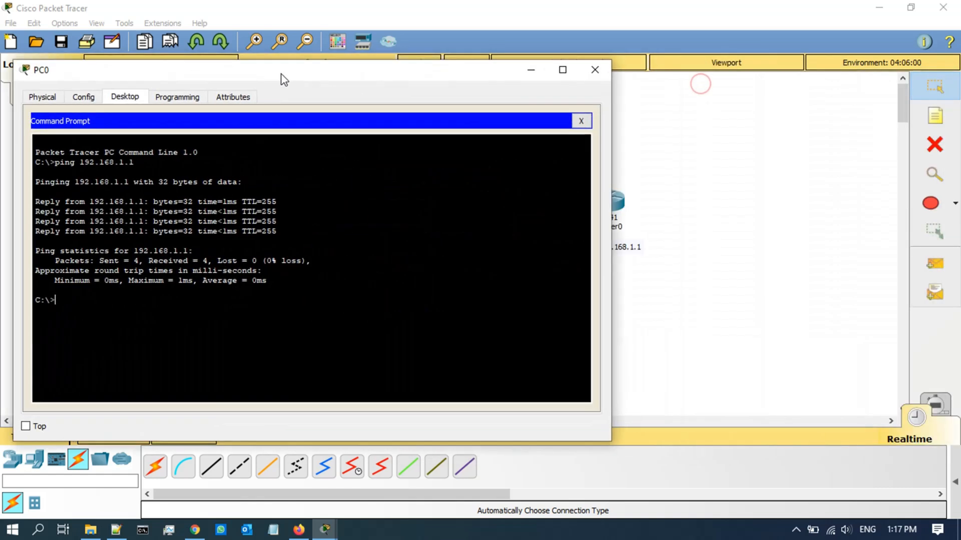
click(532, 74)
Step: Shut Router0's GigabitEthernet0/0 and rerun PC0's ping to 192.168.1.1, which times out
click(608, 200)
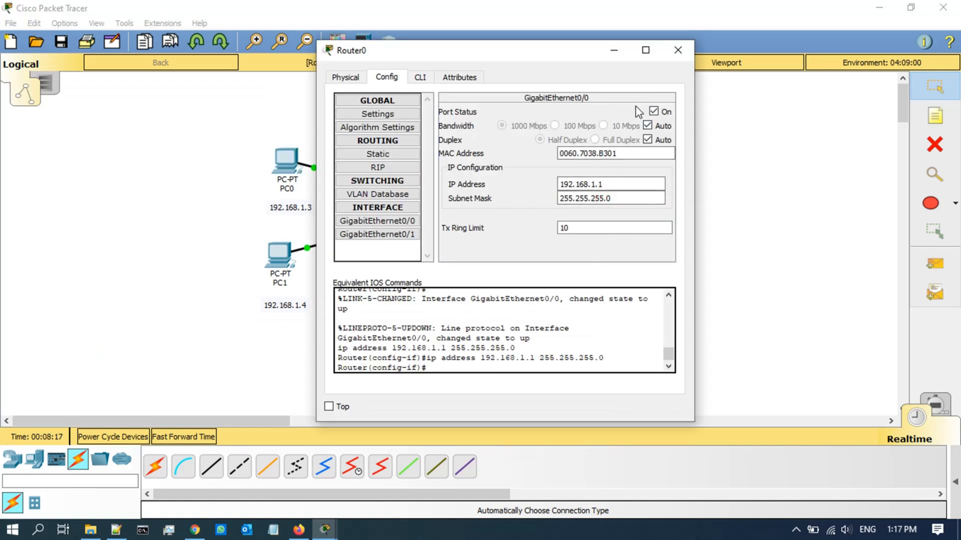
click(653, 111)
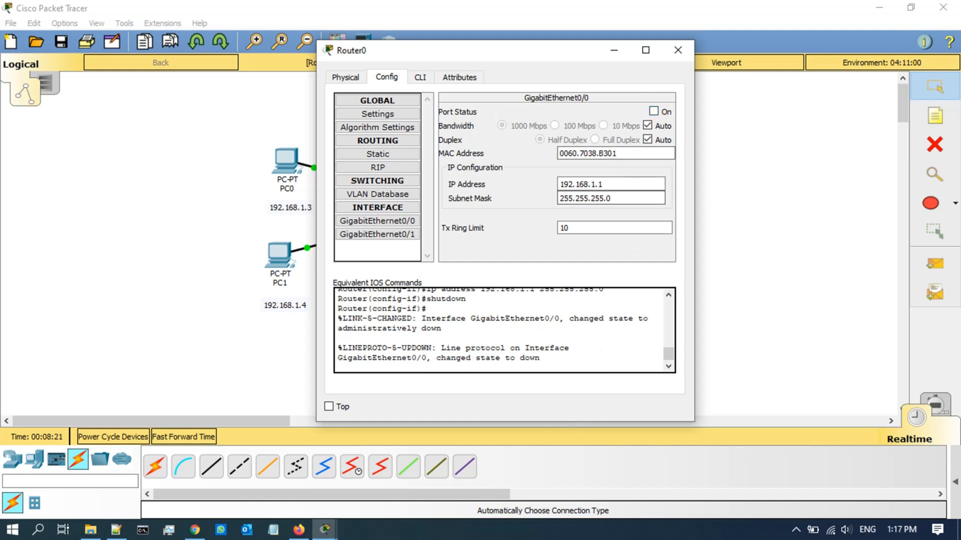
mouse_move(325, 529)
click(480, 475)
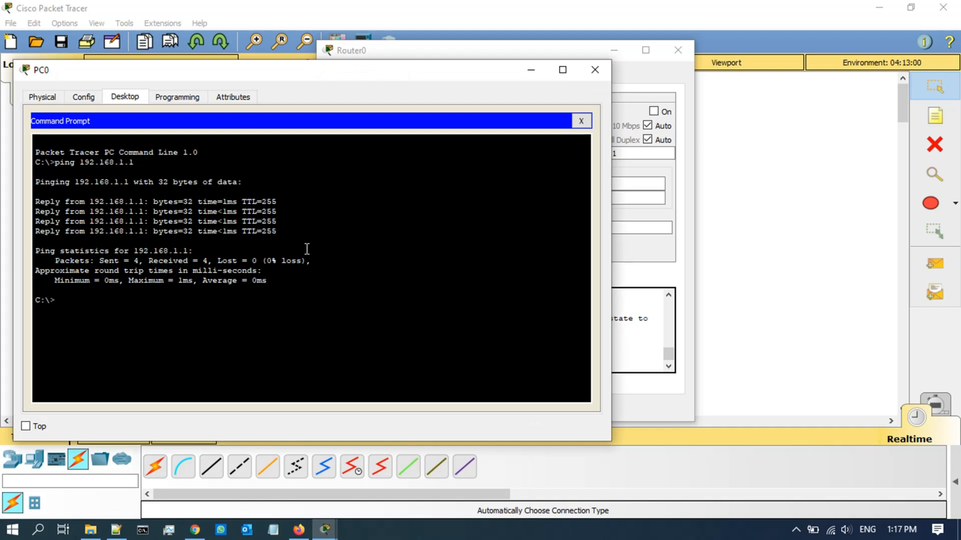
click(307, 247)
key(Up)
key(Return)
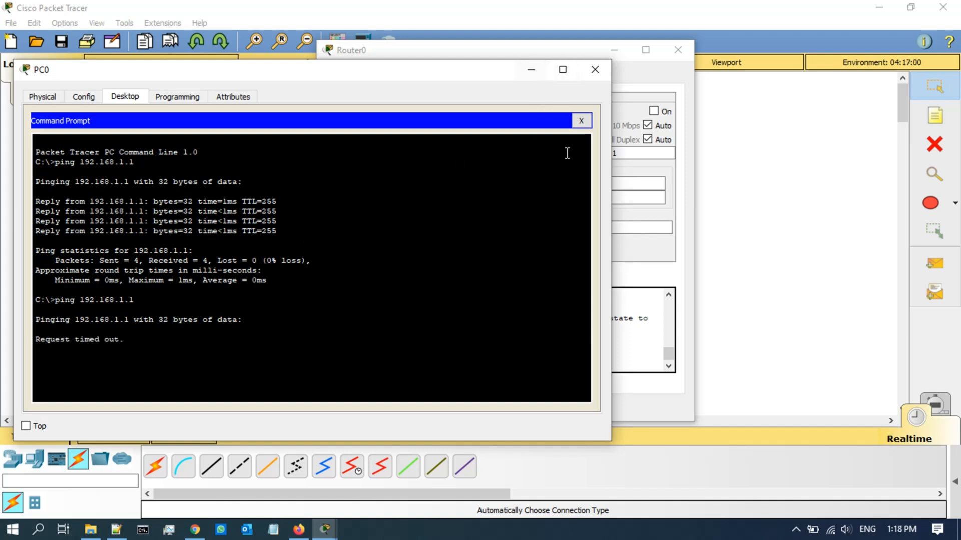
Step: Turn GigabitEthernet0/0 back on, check PC0's ping results, and close PC0's window
click(654, 111)
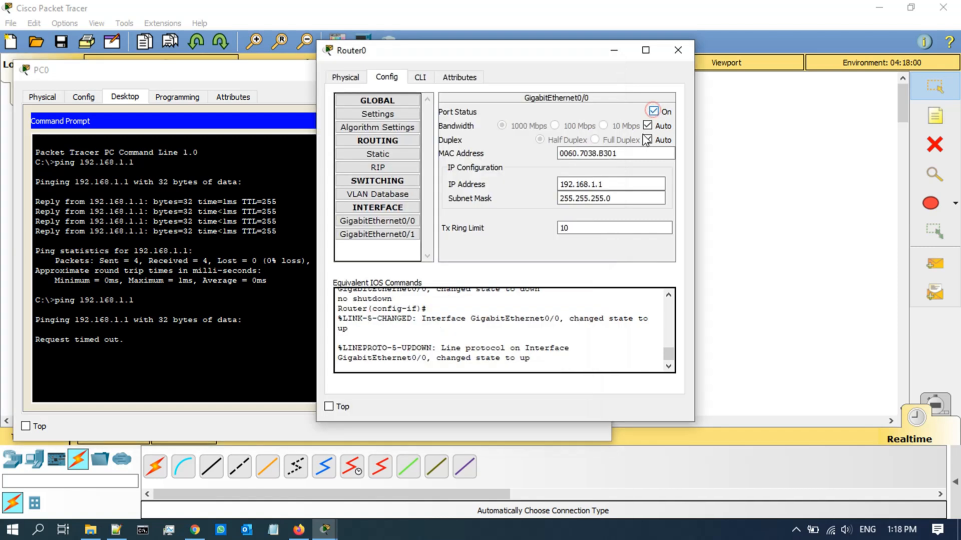
click(614, 50)
click(531, 71)
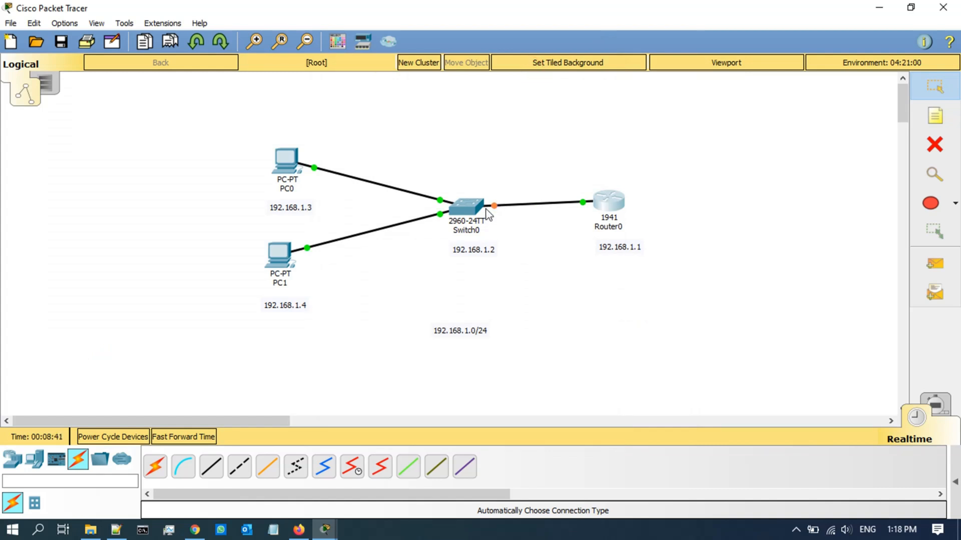
click(325, 529)
click(461, 476)
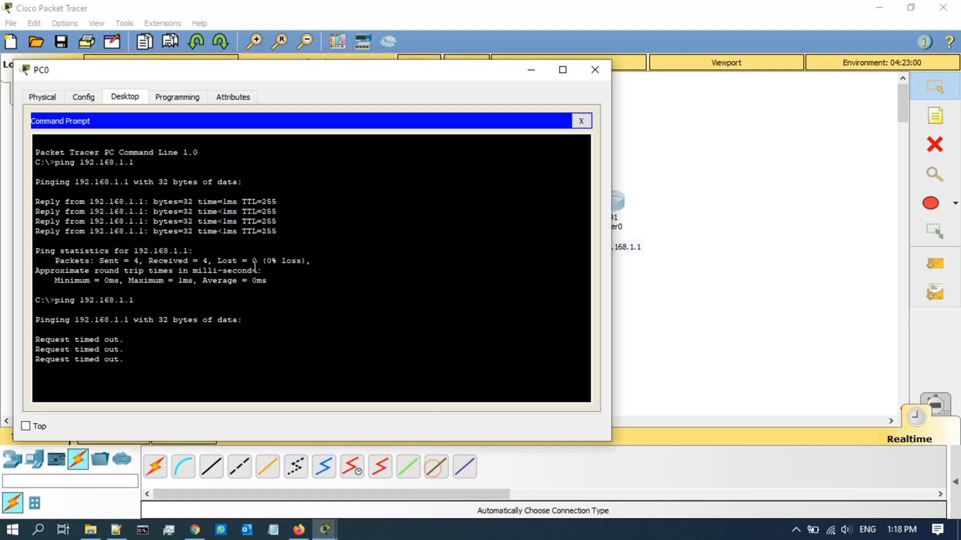
click(597, 70)
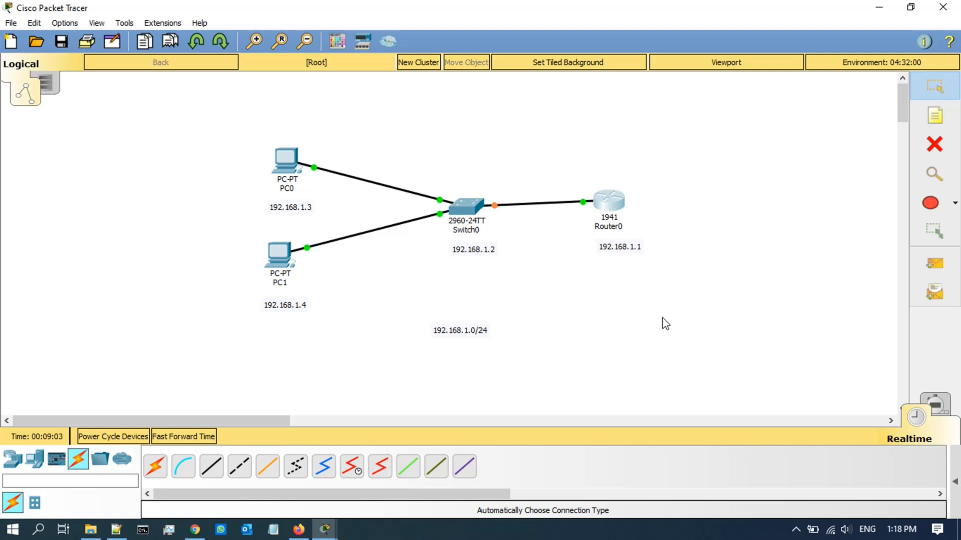
Step: Delete GigabitEthernet0/0's IP 192.168.1.1 and mask, turn the port off, then reopen Router0
mouse_move(325, 529)
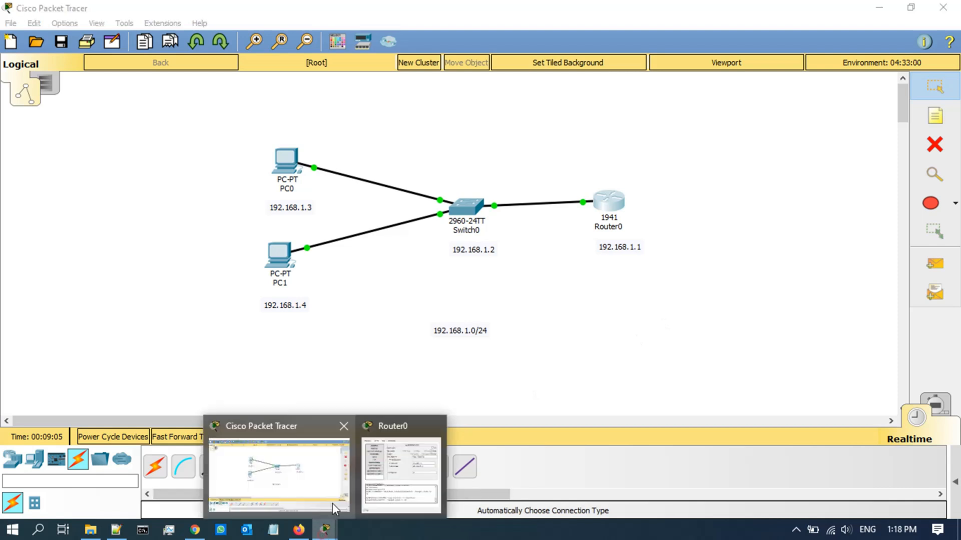
click(395, 469)
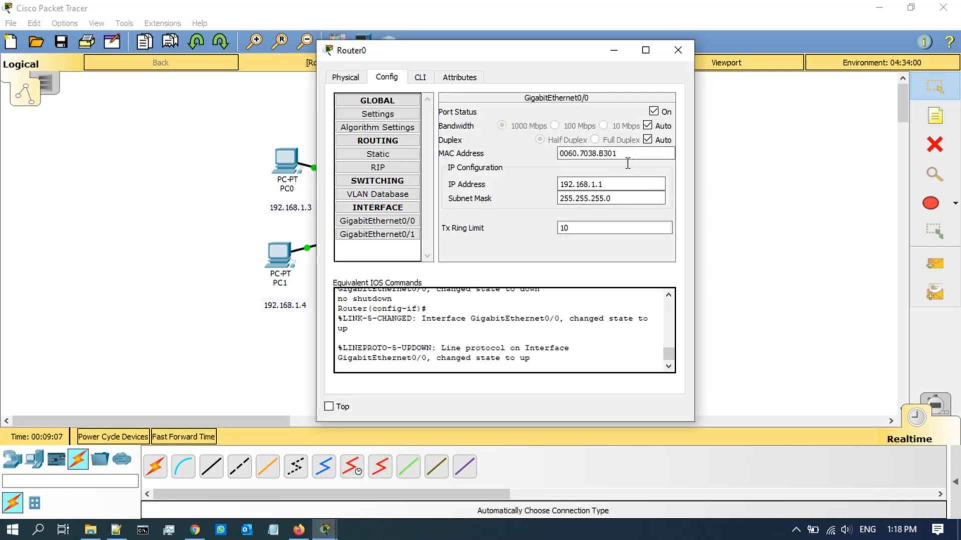
double_click(622, 183)
key(BackSpace)
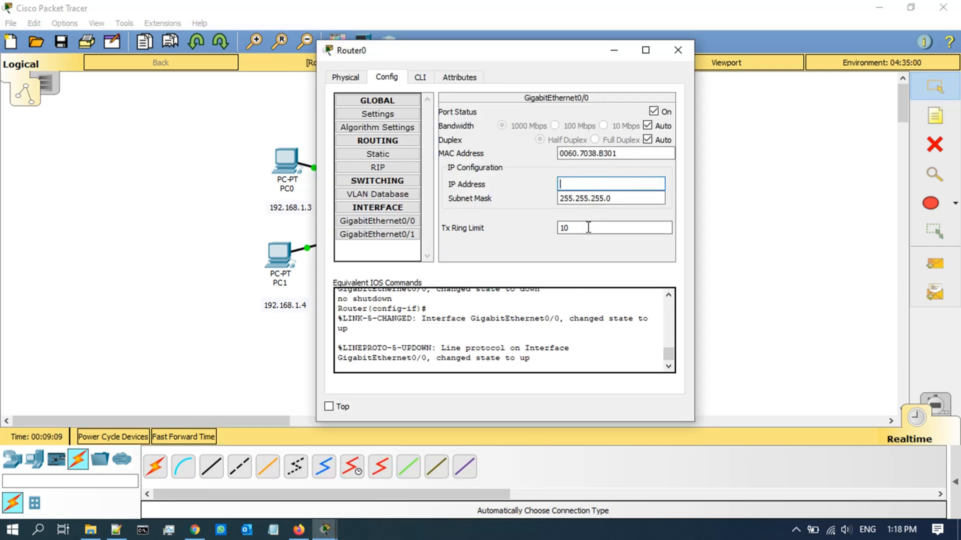
double_click(625, 199)
key(BackSpace)
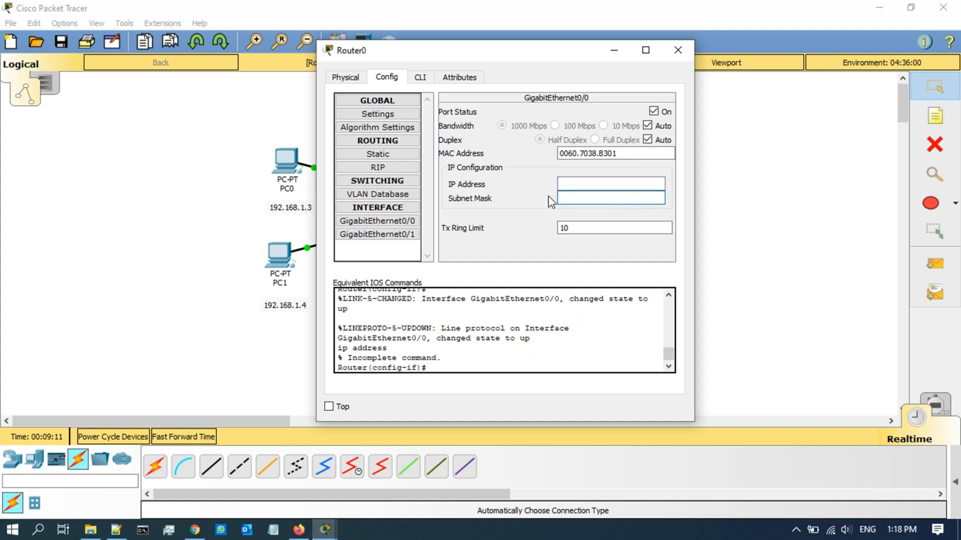
click(653, 112)
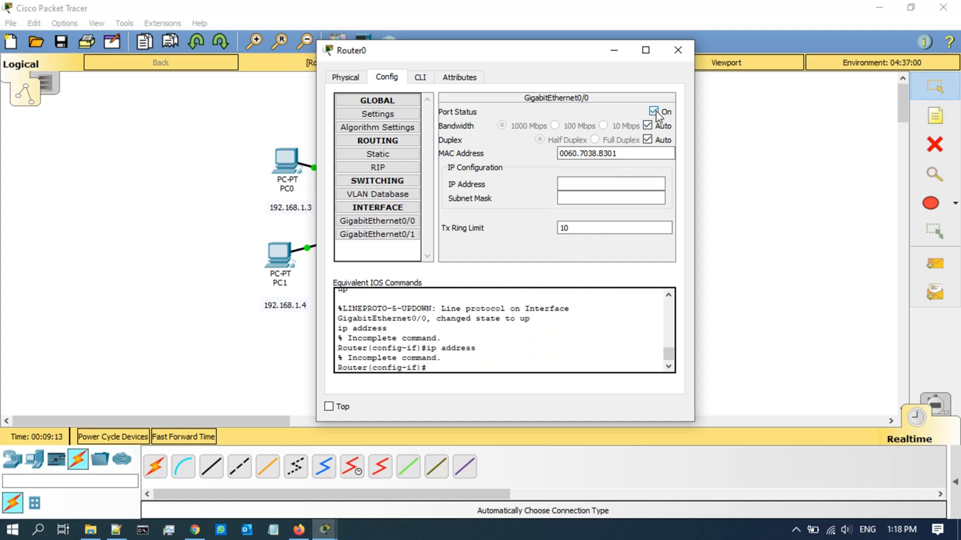
click(594, 343)
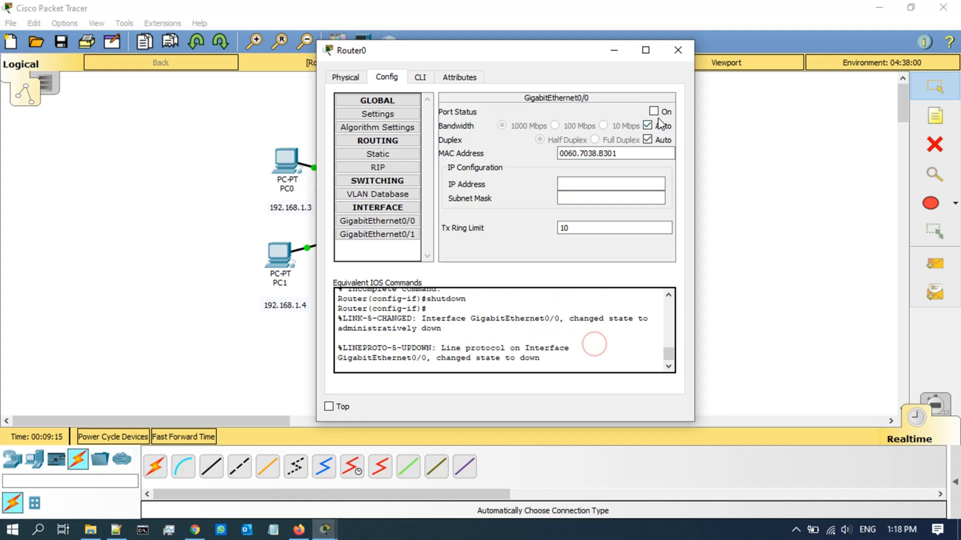
click(677, 49)
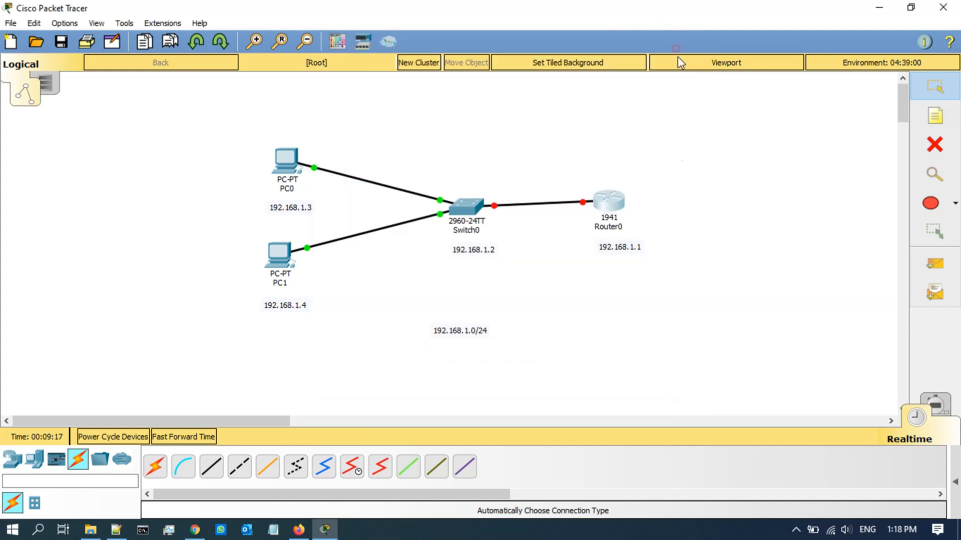
click(608, 205)
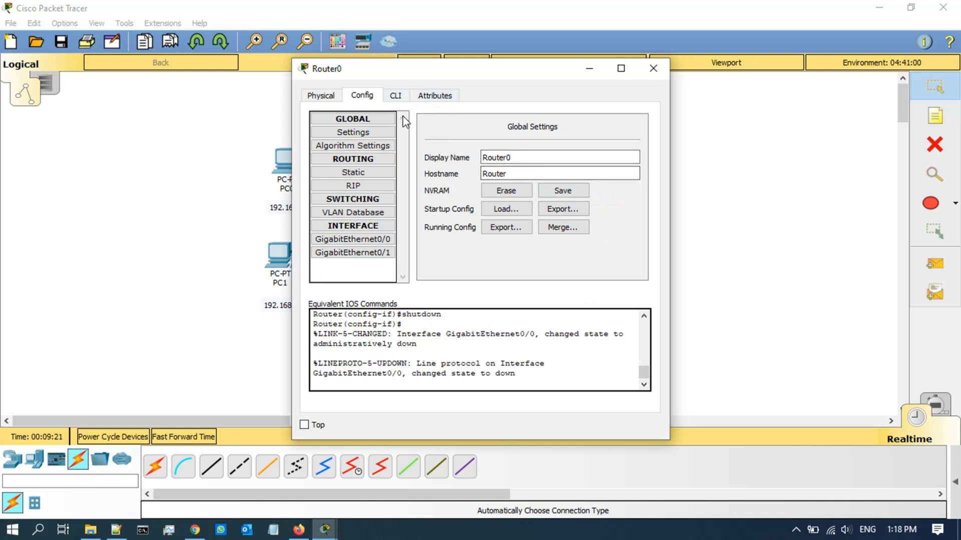
Step: Return Router0's console to privileged mode and list the interface summary with 'sh ip int bri'
click(395, 96)
click(473, 231)
key(Return)
key(Return)
key(Return)
key(Return)
key(Return)
key(Return)
key(Return)
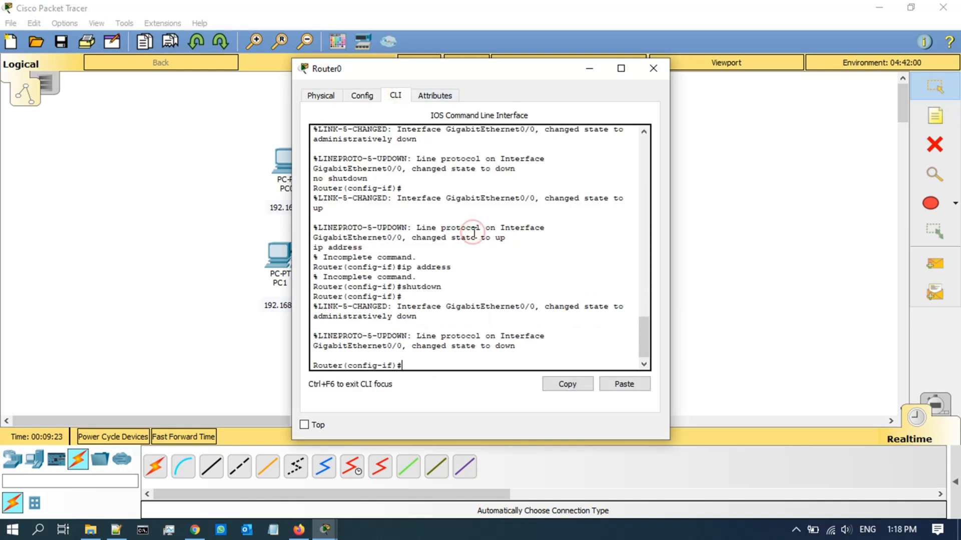
key(ctrl+z)
key(Return)
key(Return)
key(Return)
key(Return)
key(Return)
key(Return)
key(Return)
key(Return)
key(Return)
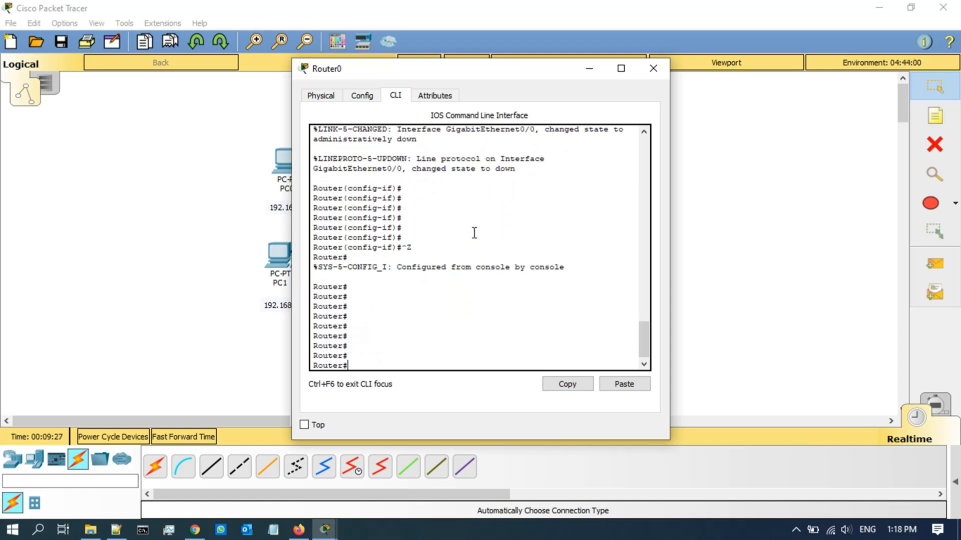
text(sh ip inter bri)
key(Return)
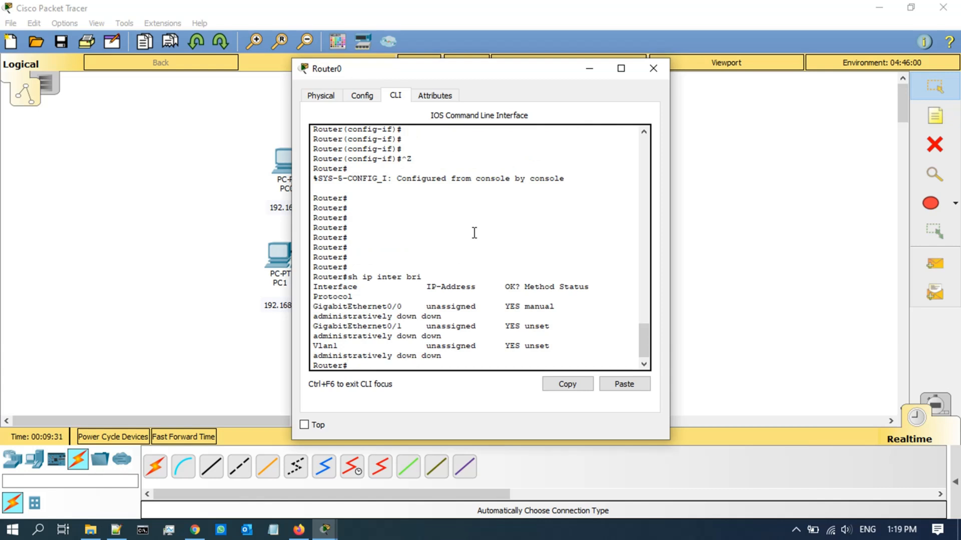
drag(670, 387, 864, 386)
key(Up)
key(Return)
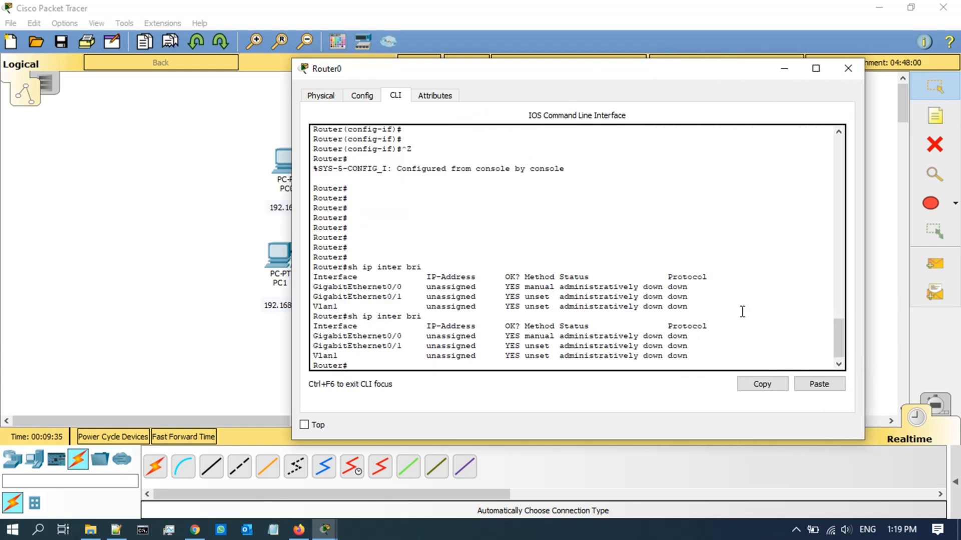
drag(401, 335, 313, 336)
click(533, 246)
Step: Assign 192.168.1.1 255.255.255.0 to GigabitEthernet0/0 and enable it with no shutdown
text(conf t)
key(Return)
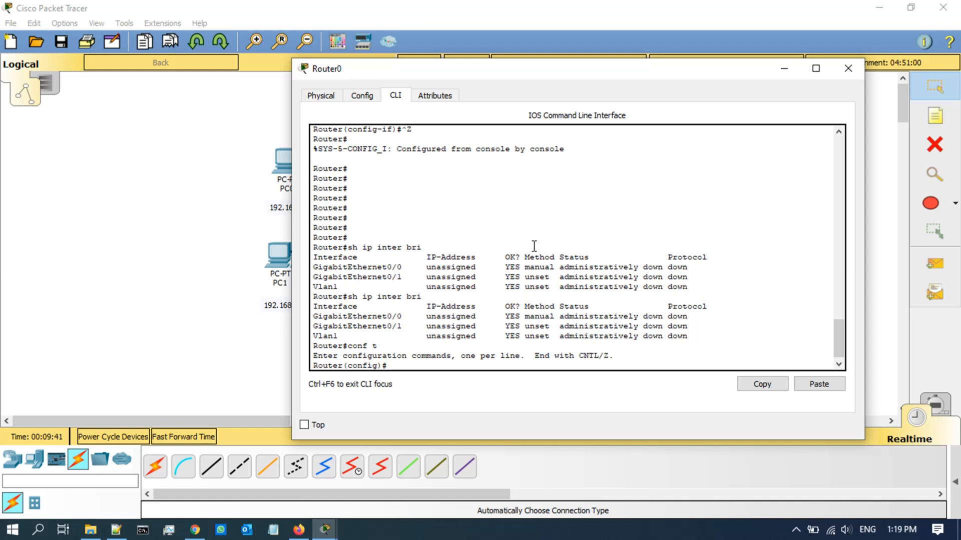
text(inter g 0/0)
key(Return)
text(ip add)
key(Tab)
text(192.168.1.1 255.255.2)
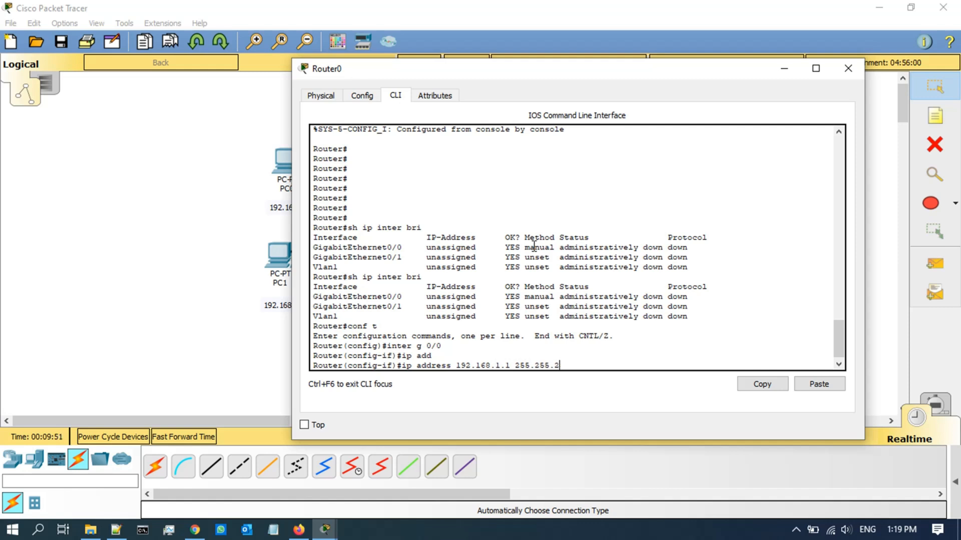
text(55.255.0)
key(Return)
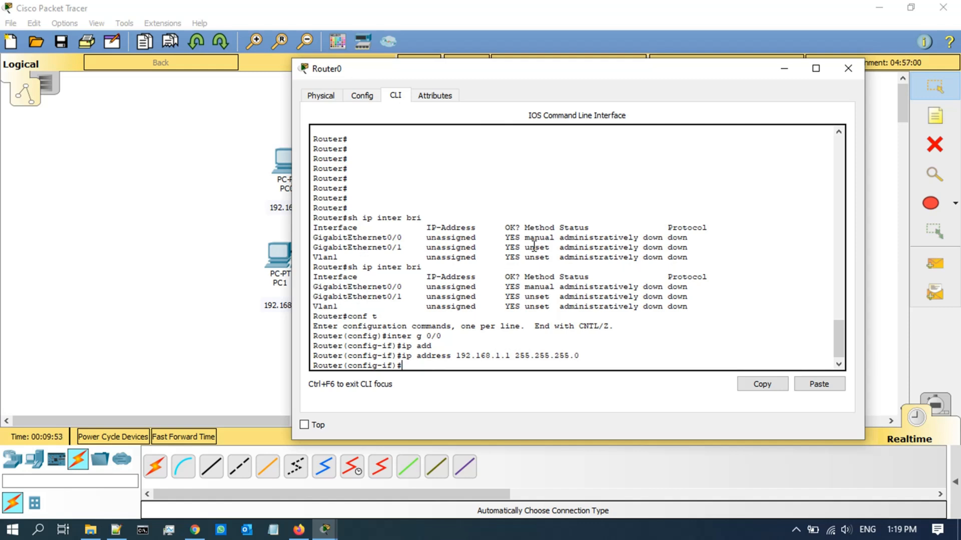
text(no sh)
key(Return)
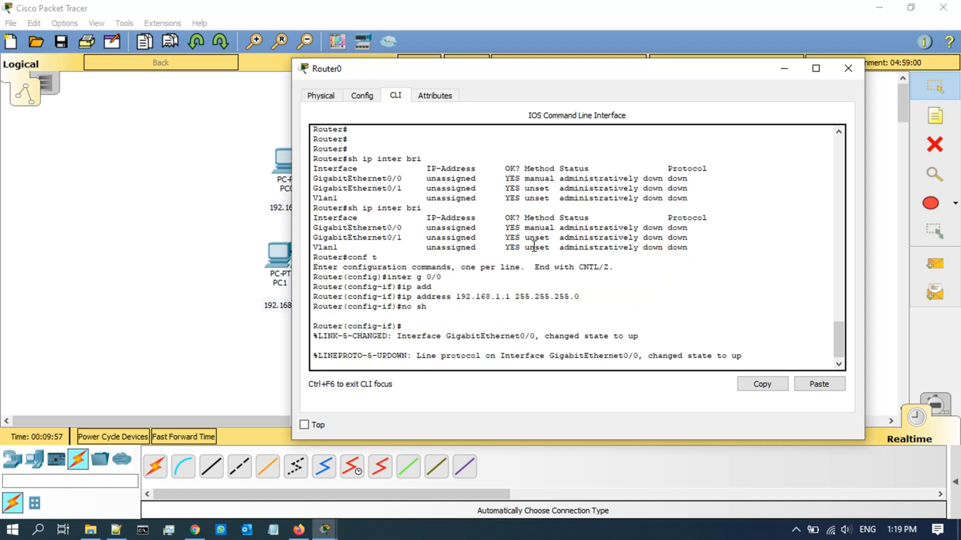
key(Return)
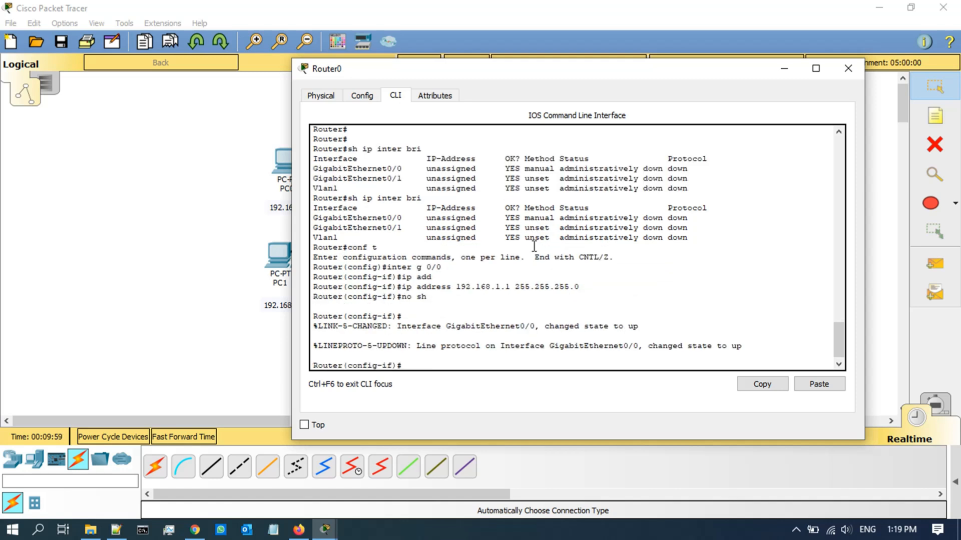
text(do sh ip inter b)
Step: Run 'do sh ip int bri' and confirm GigabitEthernet0/0 is up/up at 192.168.1.1
text(ri)
key(Return)
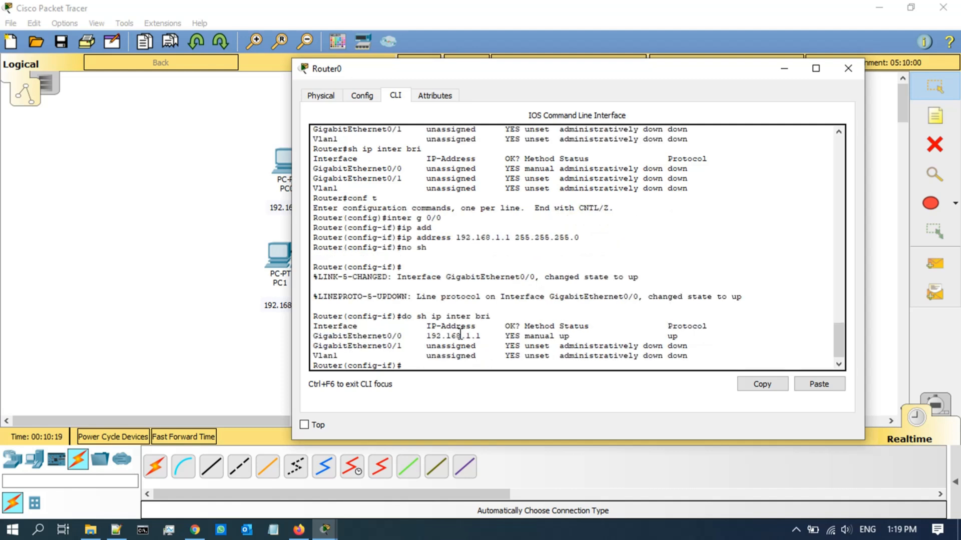
drag(482, 336, 427, 336)
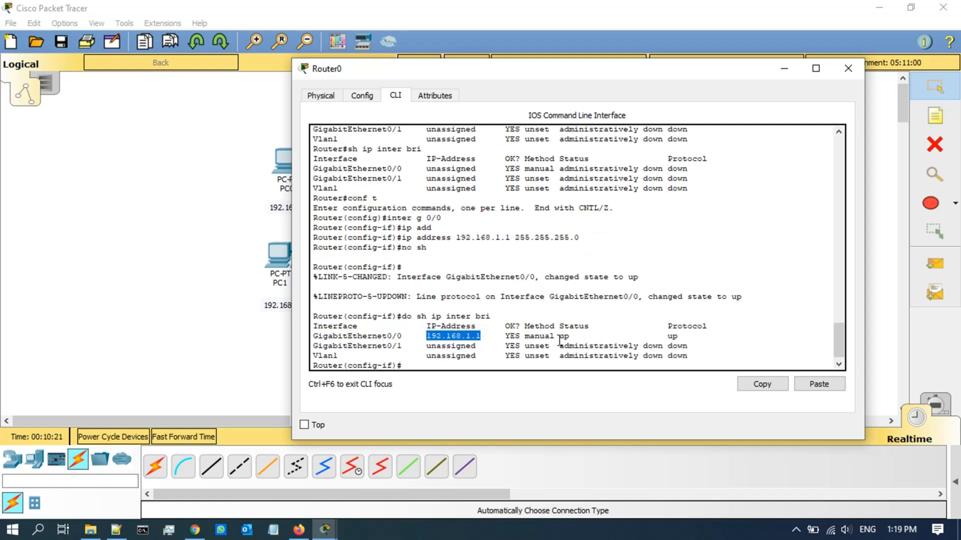
drag(682, 336, 486, 326)
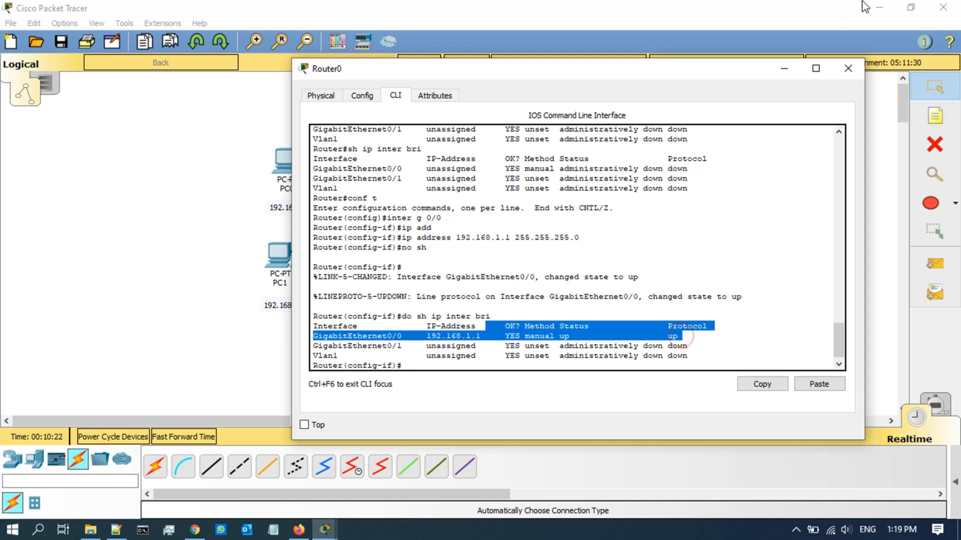
Step: Check the green router-switch link in the topology, then exit to Router0's privileged prompt
click(784, 68)
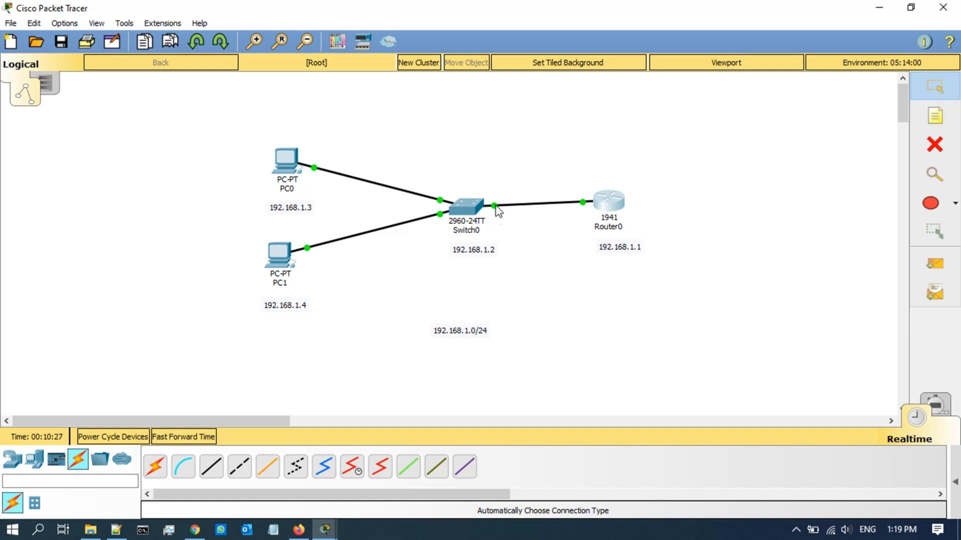
click(324, 535)
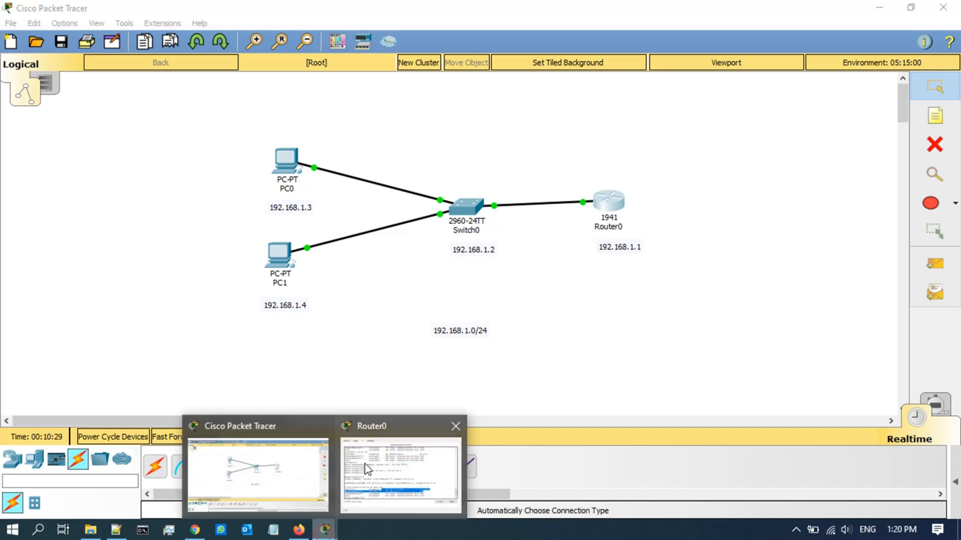
click(406, 450)
key(Return)
key(Return)
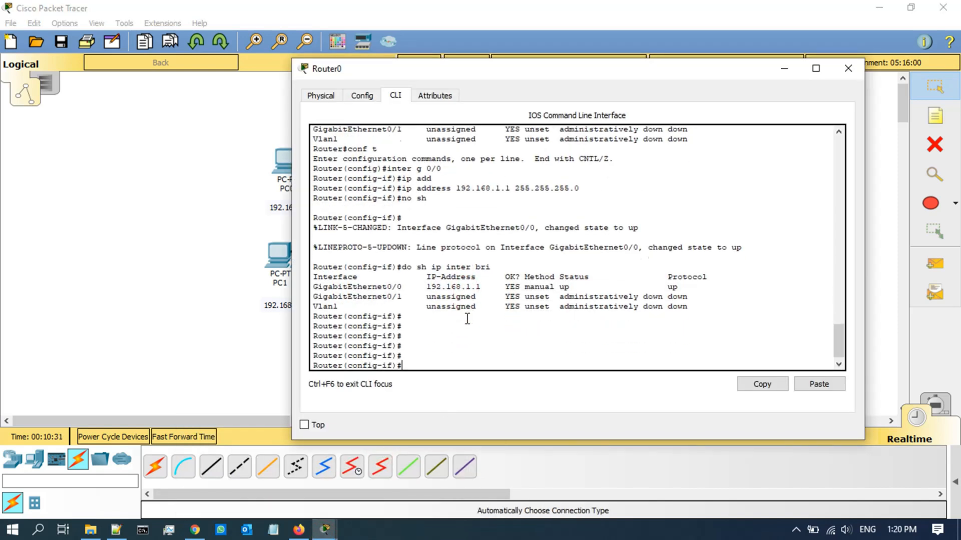
key(ctrl+z)
key(Return)
key(Return)
key(Return)
key(Return)
key(Return)
Step: From Router0, ping 192.168.1.3 and 192.168.1.4, each returning 4 of 5 replies
text(ping)
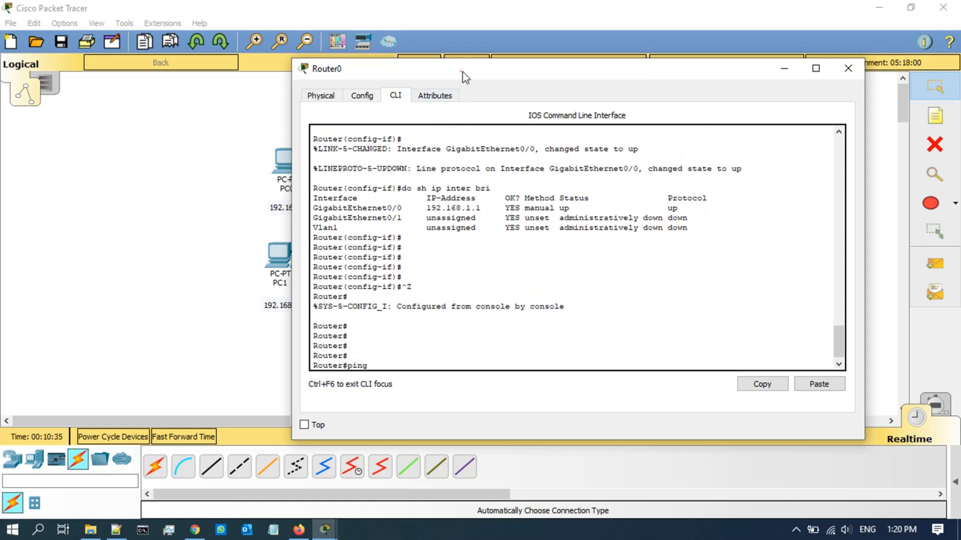
drag(465, 75, 605, 75)
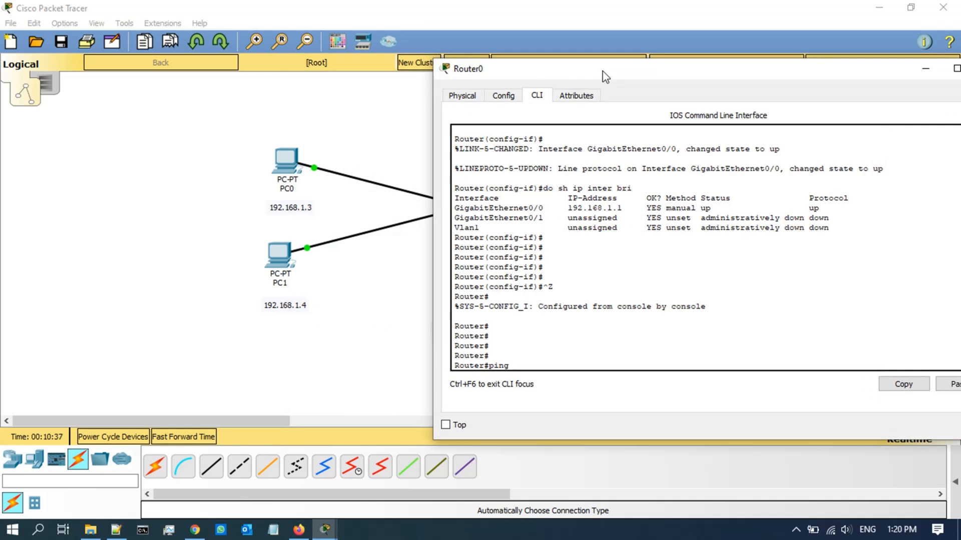
text(192.168.1.3)
key(Return)
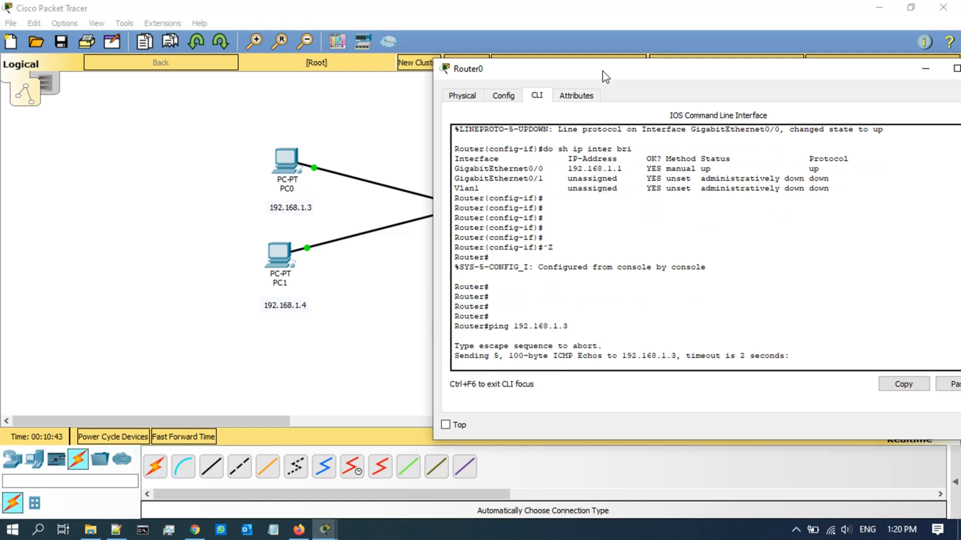
key(Up)
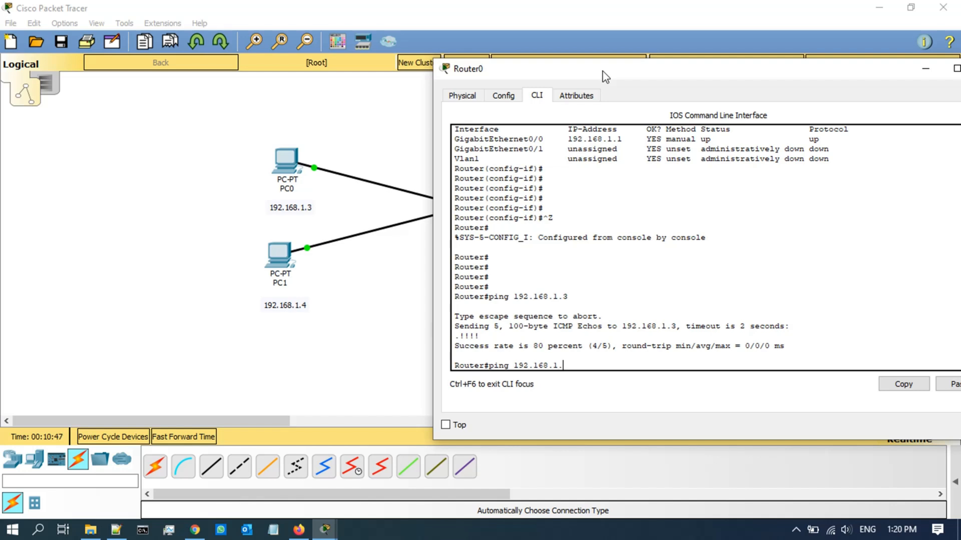
text(4)
key(Return)
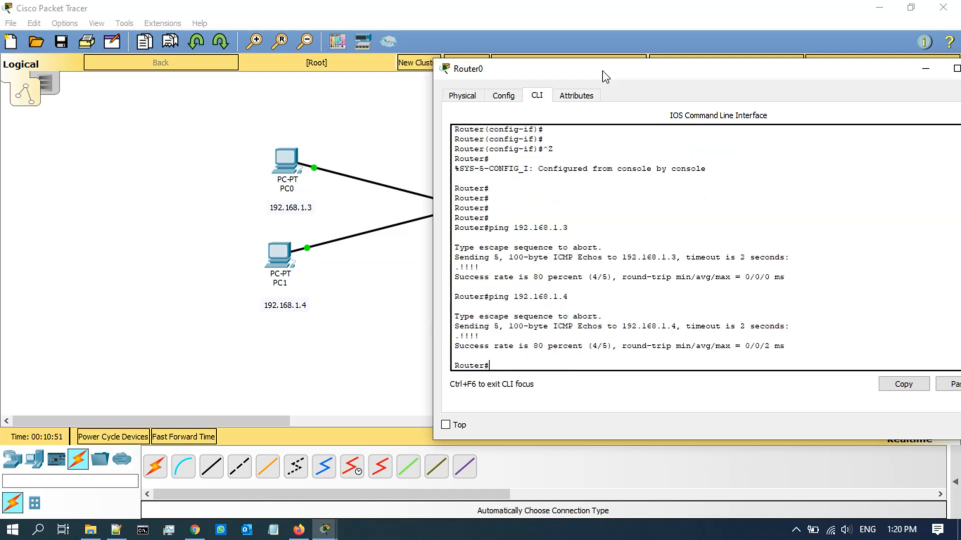
double_click(603, 70)
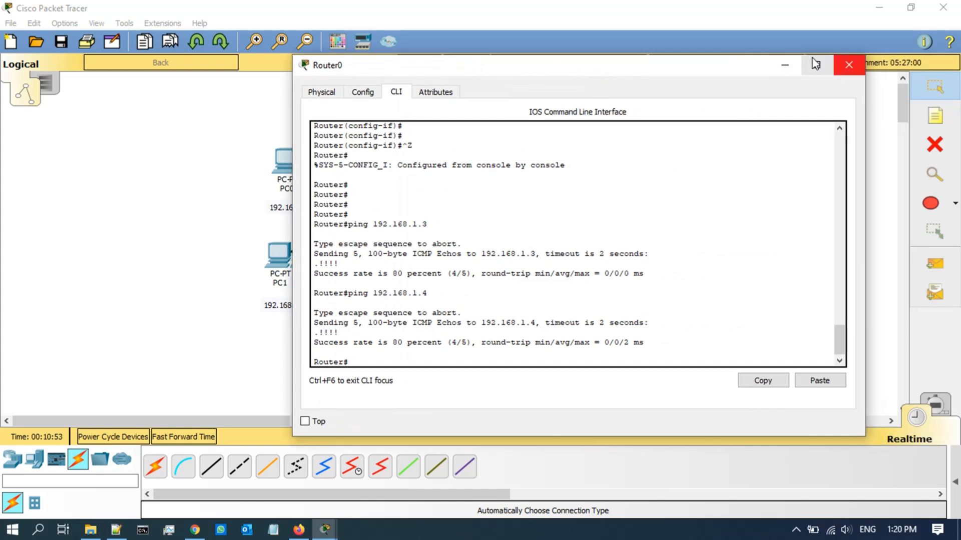
Step: Close Router0's window and open Switch0's configuration window
click(781, 66)
click(550, 352)
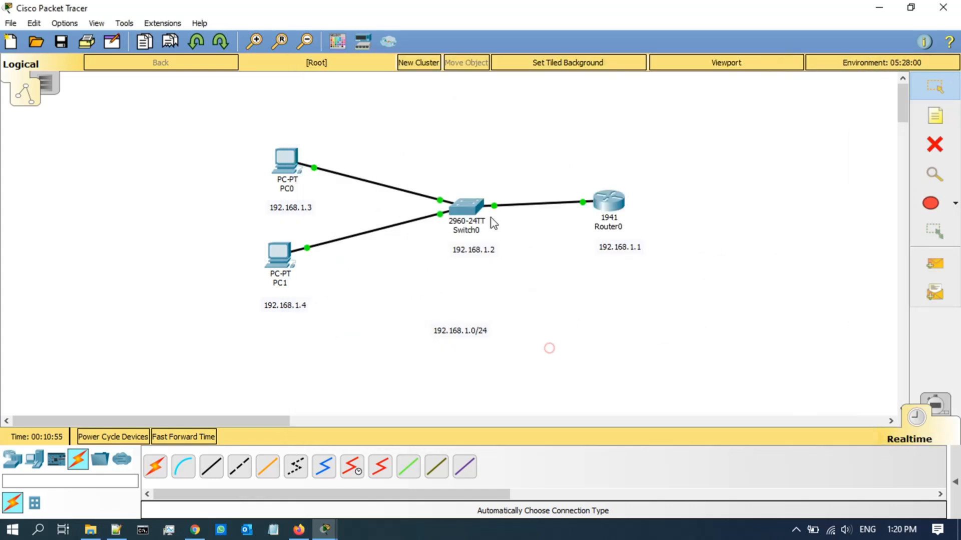
click(467, 208)
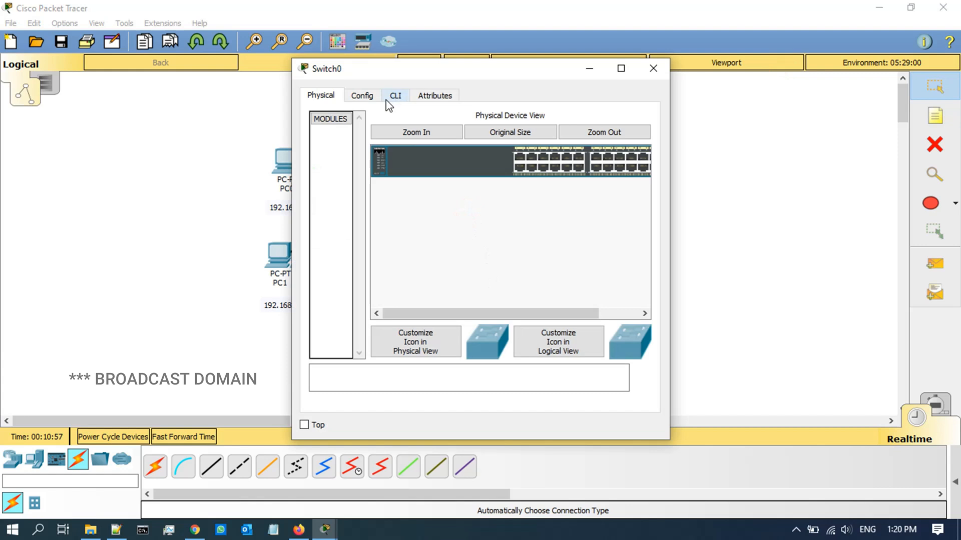
Step: Browse Switch0's Config settings to the VLAN Database, showing only VLANs 1 and 1002–1005
click(362, 96)
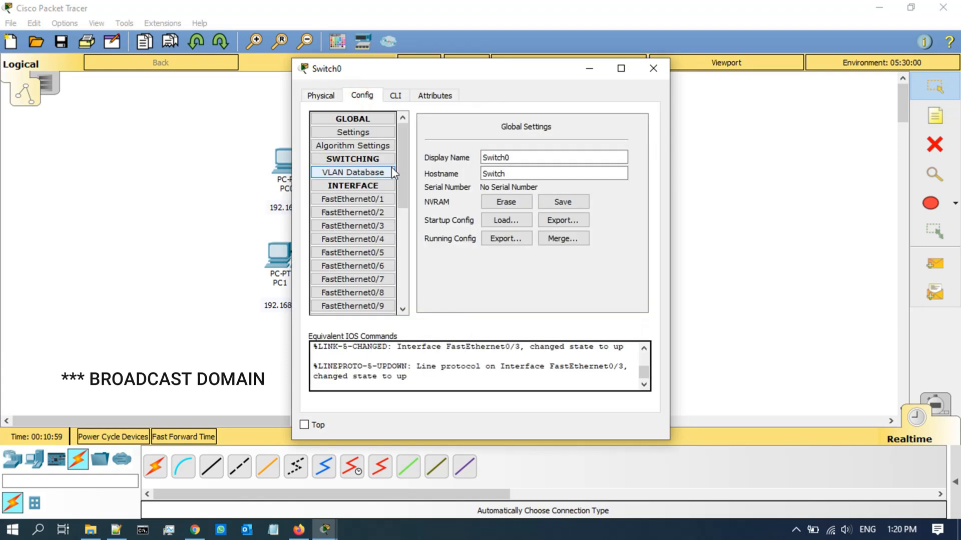
mouse_move(401, 166)
mouse_down()
mouse_move(400, 233)
mouse_move(395, 149)
mouse_up()
click(362, 132)
click(362, 121)
click(362, 121)
click(360, 172)
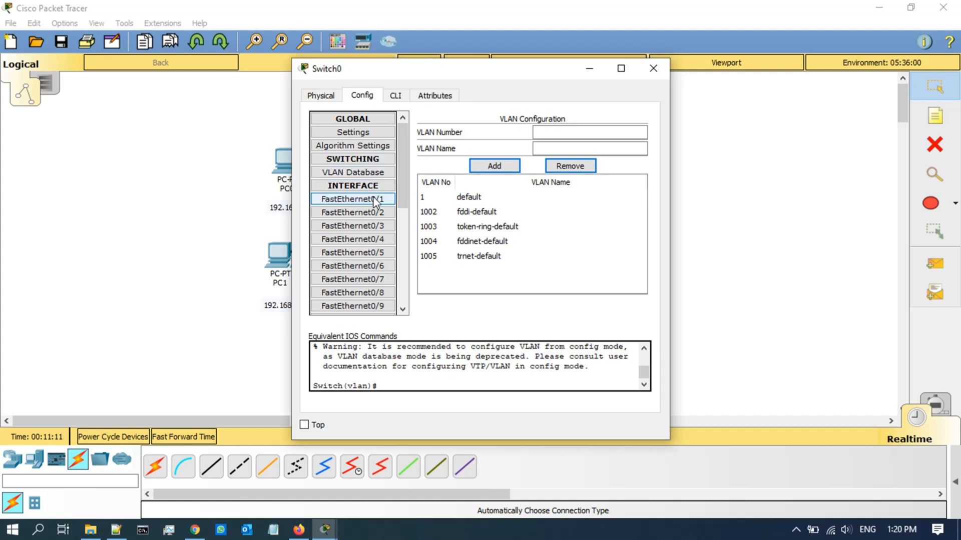
scroll(375, 205, down, 5)
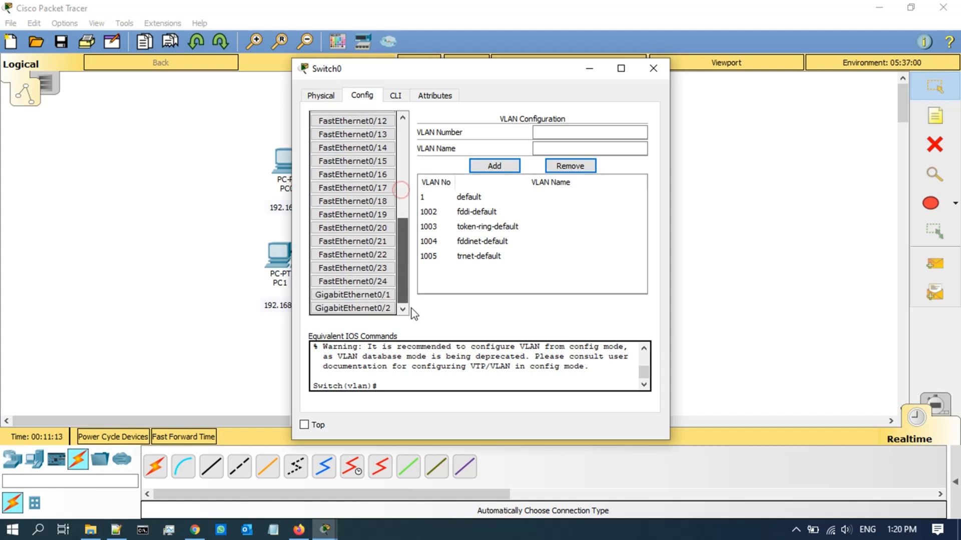
scroll(413, 250, up, 5)
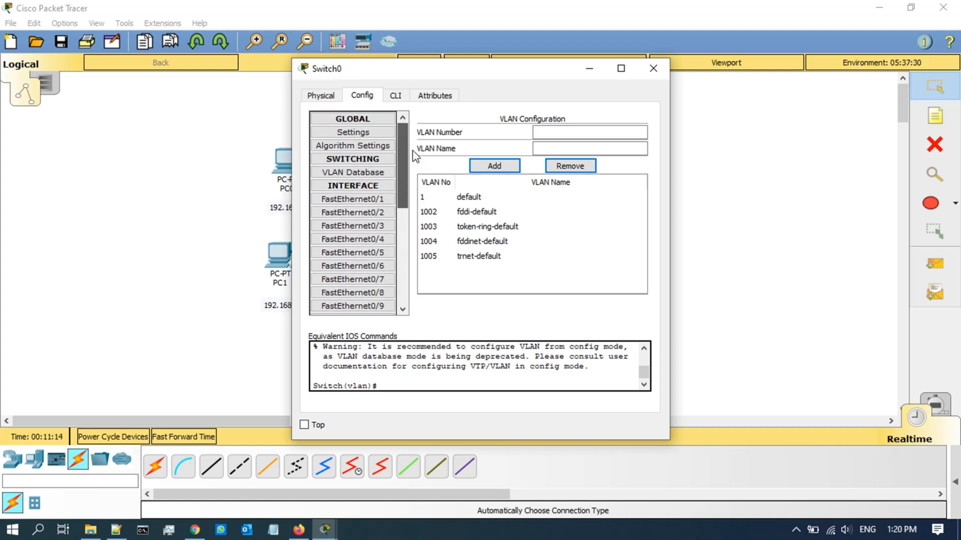
Step: On Switch0's CLI, exit VLAN database mode and run 'show vlan'
click(396, 96)
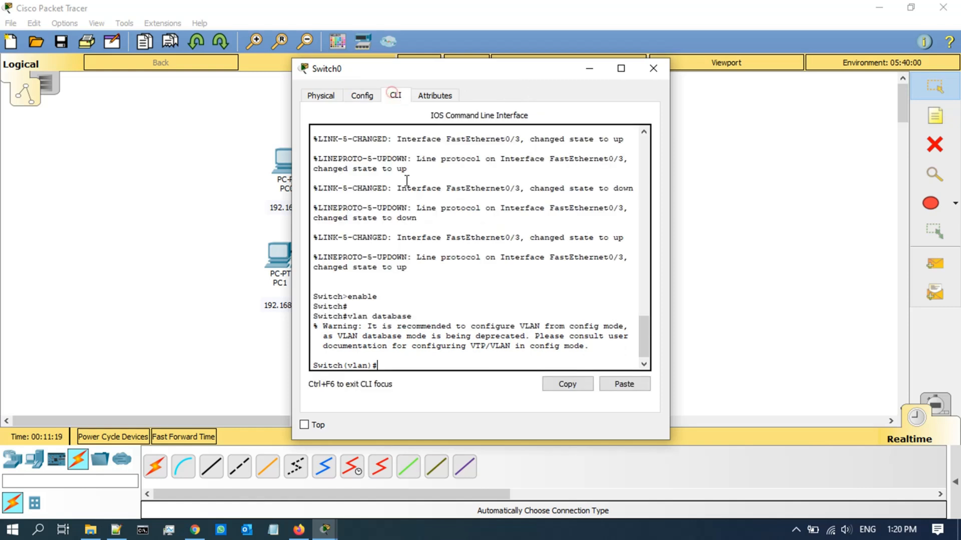
key(Return)
key(Return)
key(Return)
key(Return)
key(Return)
key(Return)
key(Return)
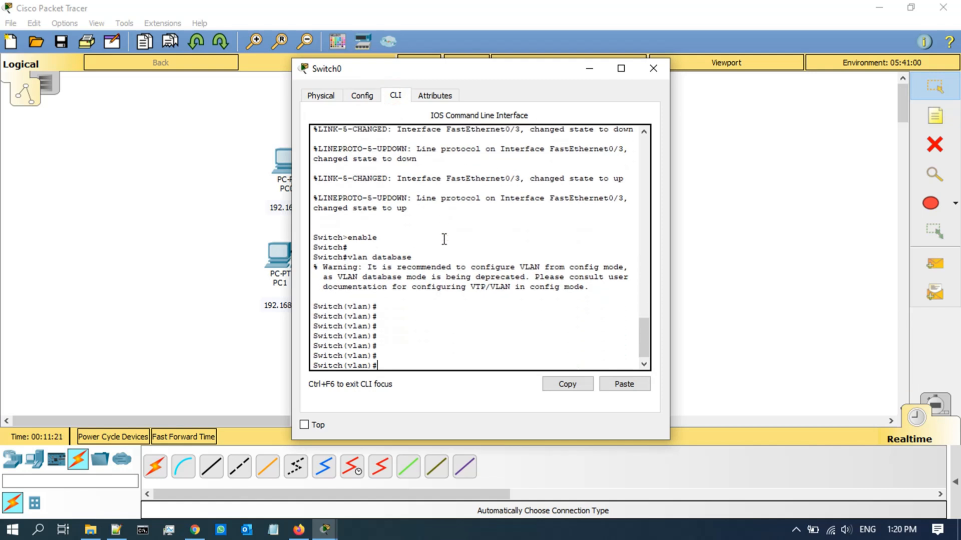
text(exi)
key(Return)
text(sh vl)
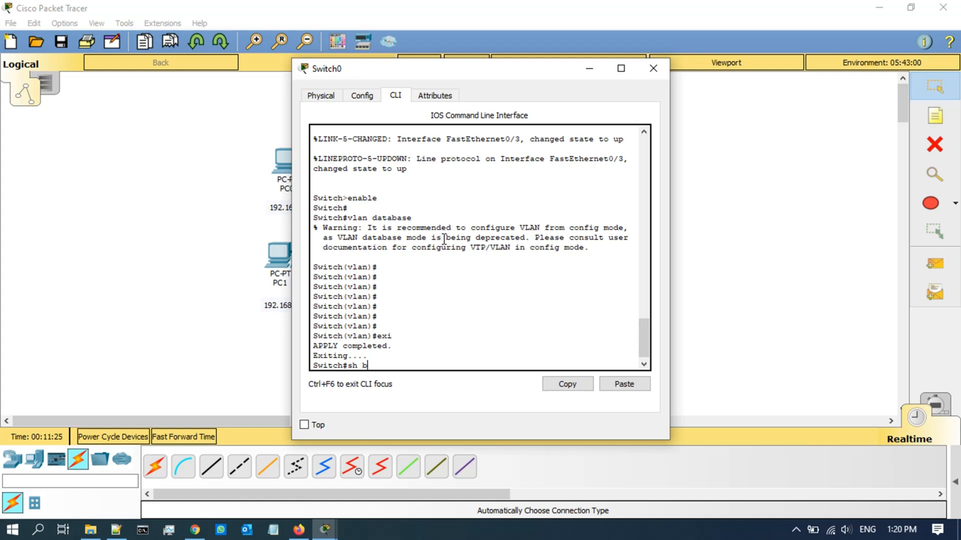
text(a)
key(Tab)
key(Return)
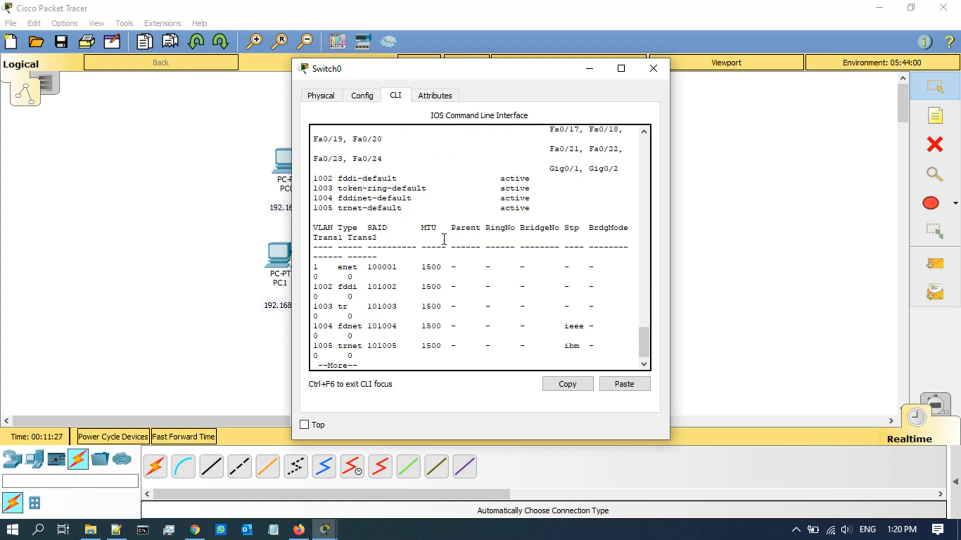
key(space)
Step: Run 'show vlan brief' and highlight the VLAN 1 and 1002–1004 rows
key(Up)
text(bri)
key(Tab)
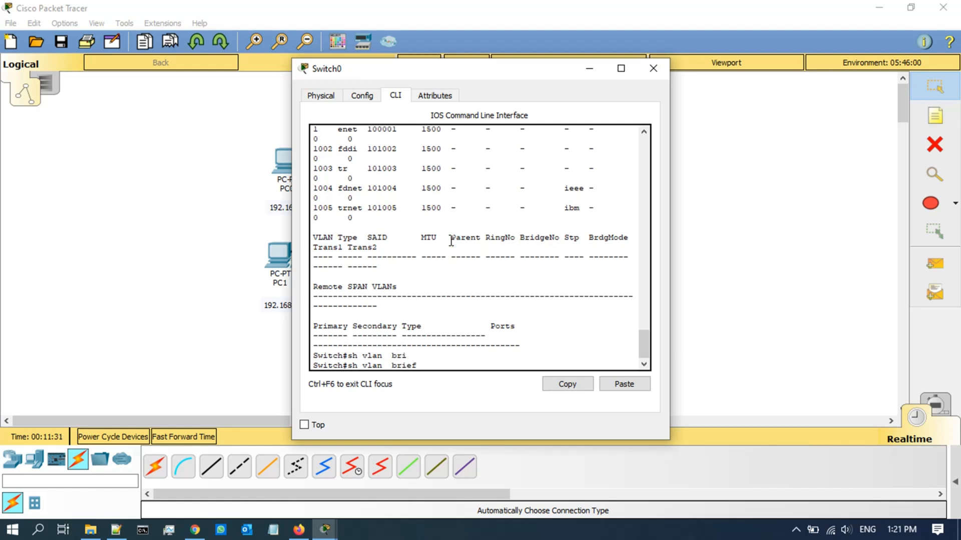
key(Return)
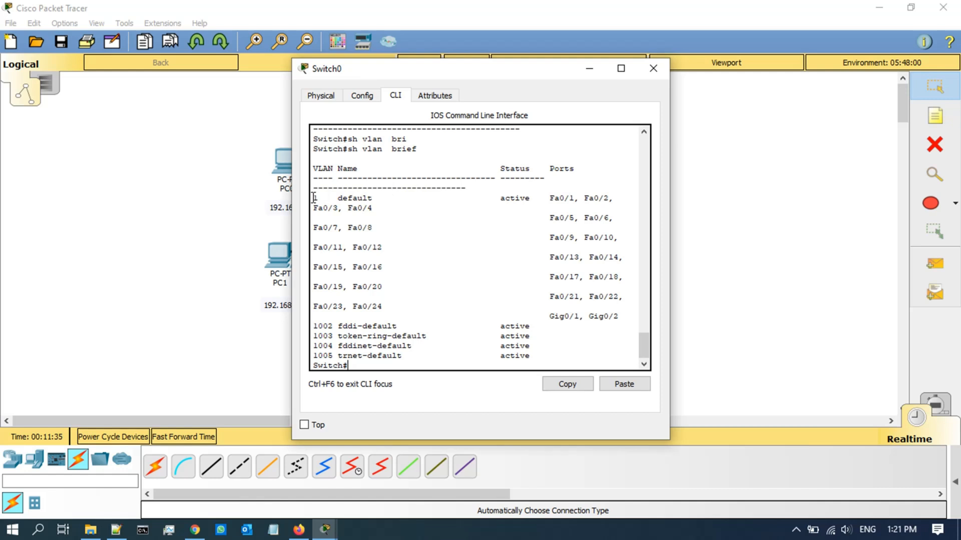
drag(311, 198, 368, 197)
drag(312, 325, 551, 356)
Step: Enter global configuration and select Switch0's interface VLAN 1
click(487, 255)
text(conf t)
key(Return)
text(inter)
key(Tab)
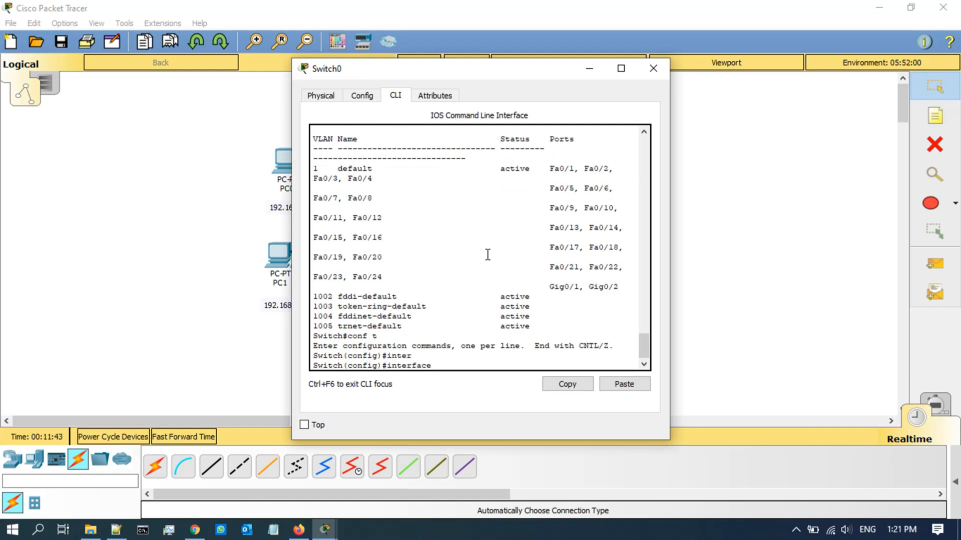
text(vl)
key(Tab)
text(1)
key(Return)
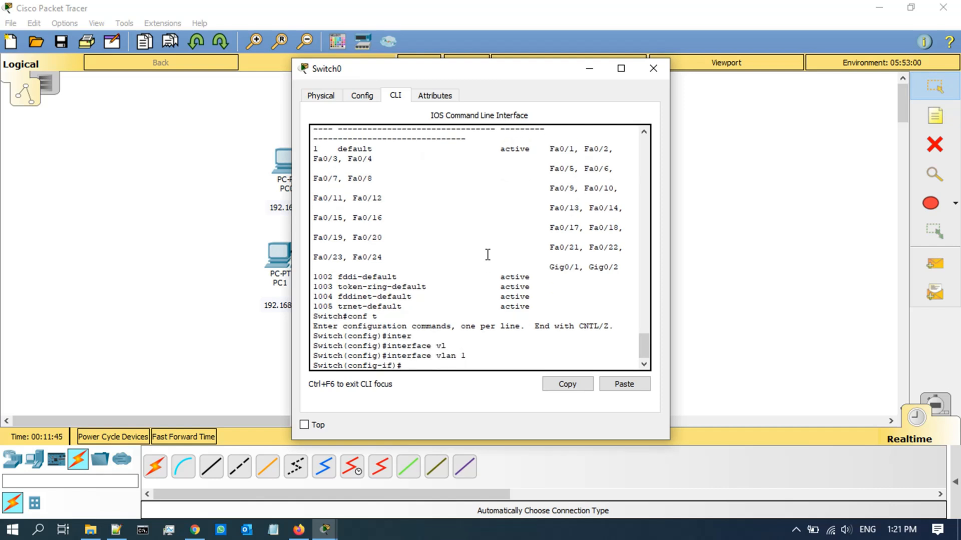
Step: Assign interface VLAN 1 the address 192.168.1.2 255.255.255.0
text(ip ad)
key(Tab)
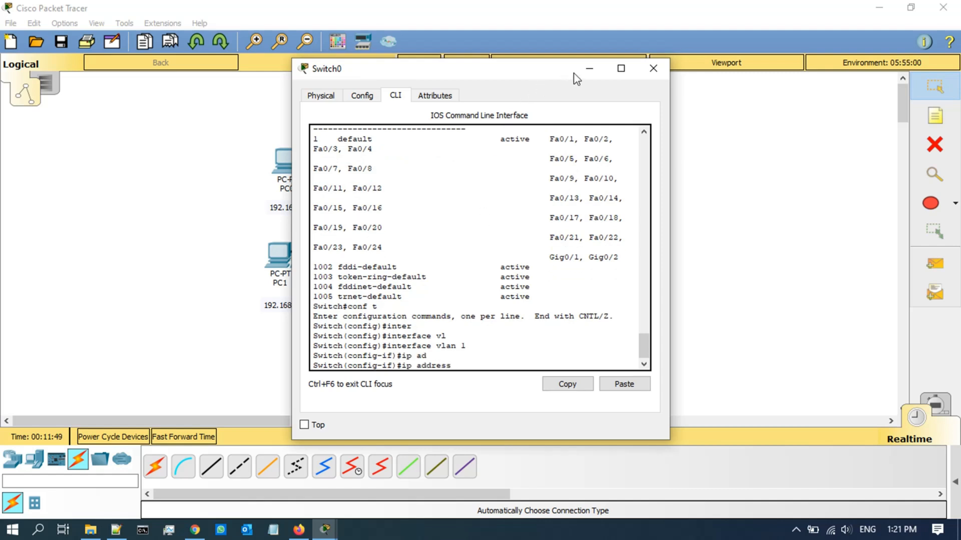
click(590, 68)
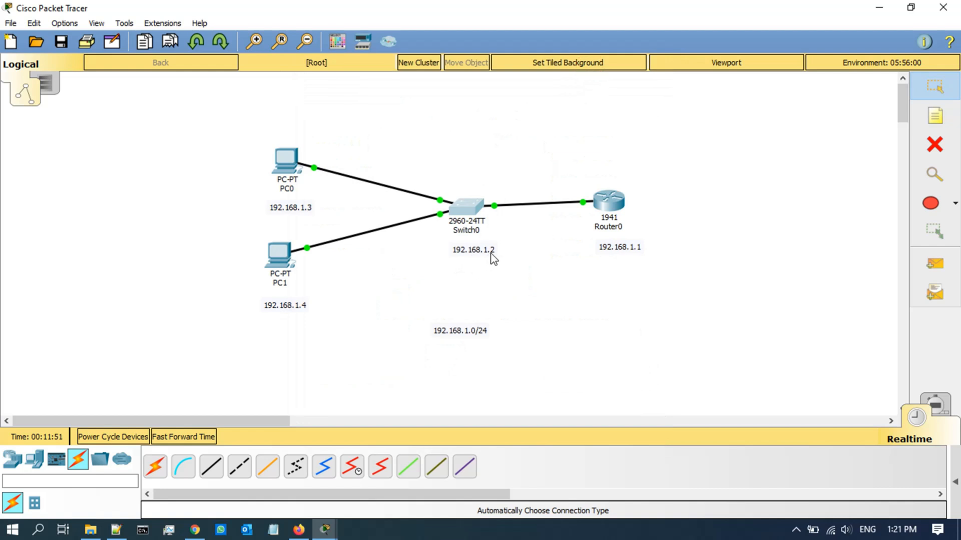
mouse_move(325, 529)
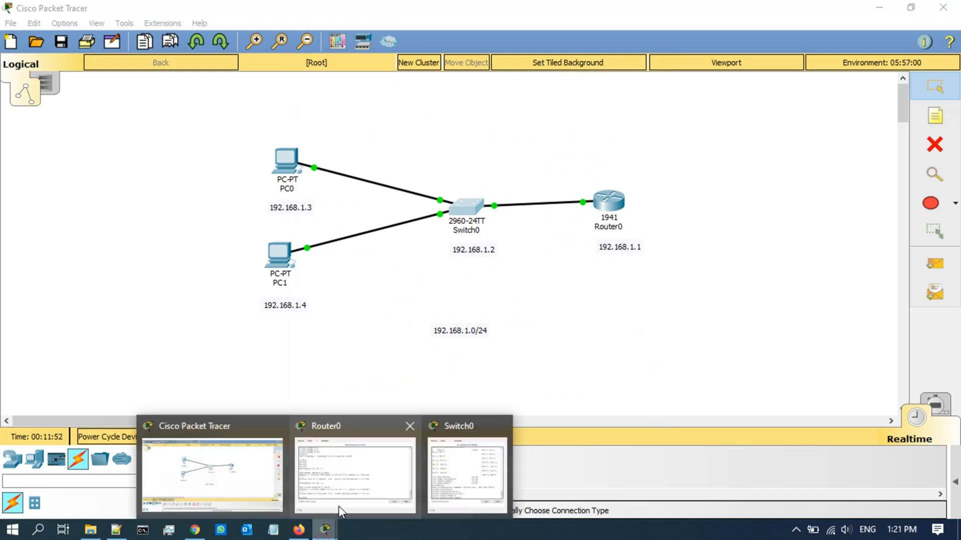
click(452, 460)
click(527, 213)
text(192)
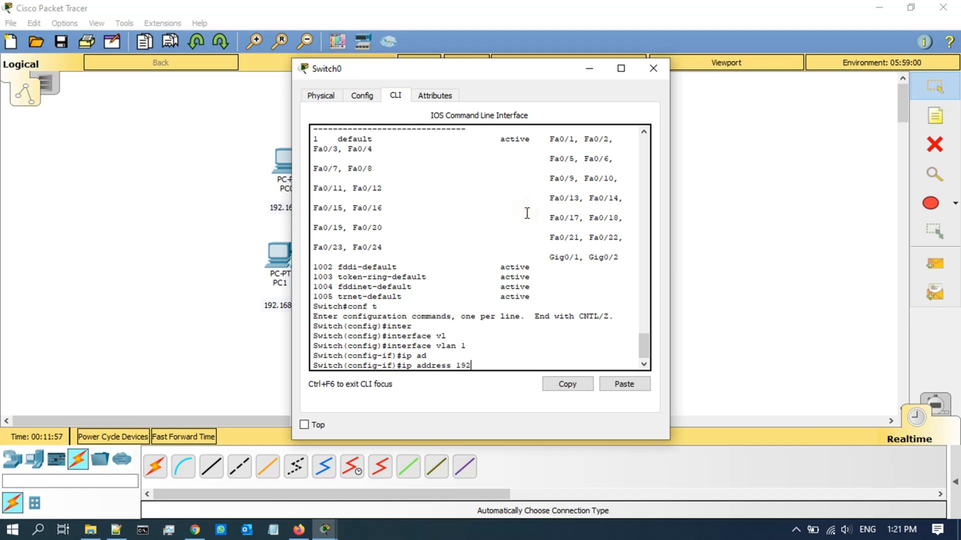
text(.168.)
text(1.2 255.255.2)
text(55.255.0)
key(Return)
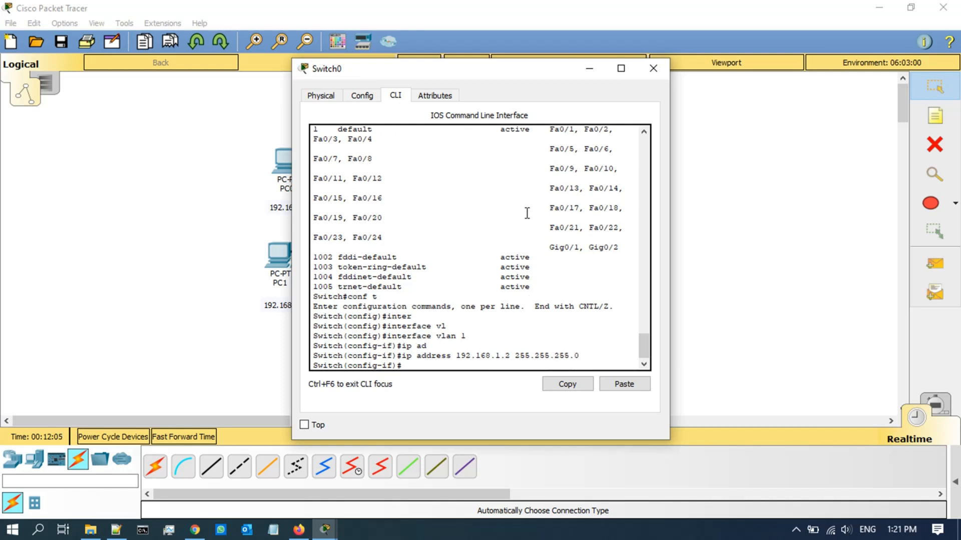
Step: Bring VLAN 1 up with no shutdown, then return to privileged exec mode
text(no sh)
key(Return)
key(Return)
key(Return)
key(Return)
key(Return)
key(Return)
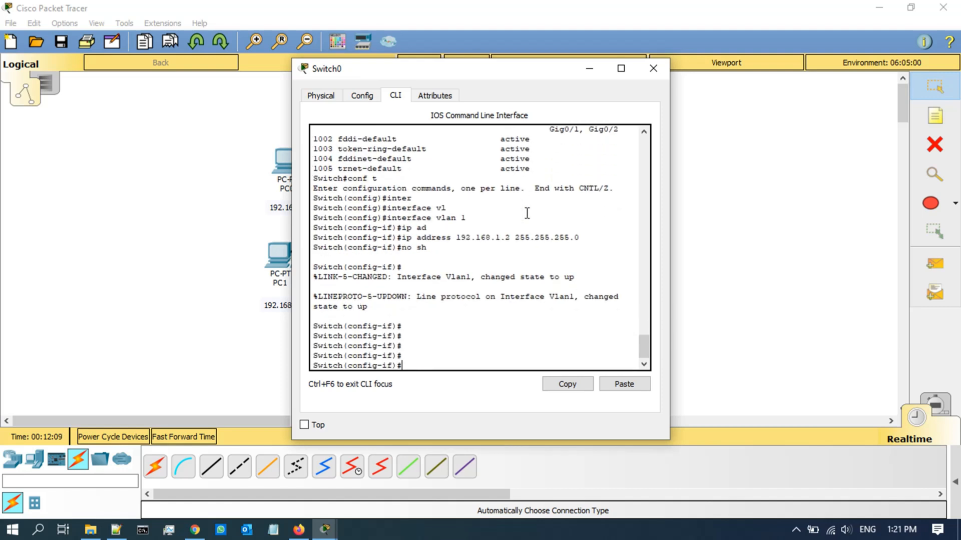
key(Up)
key(Return)
text(exi)
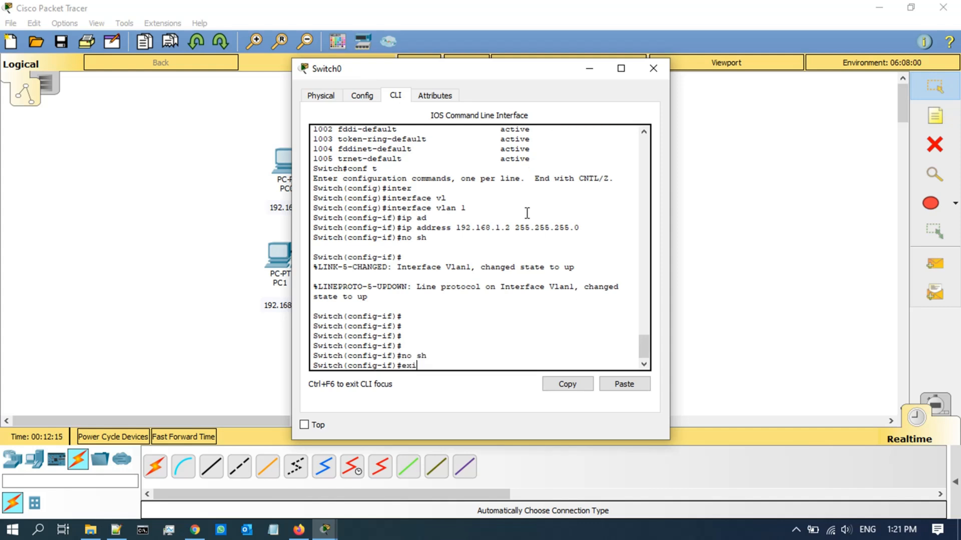
key(Return)
key(ctrl+z)
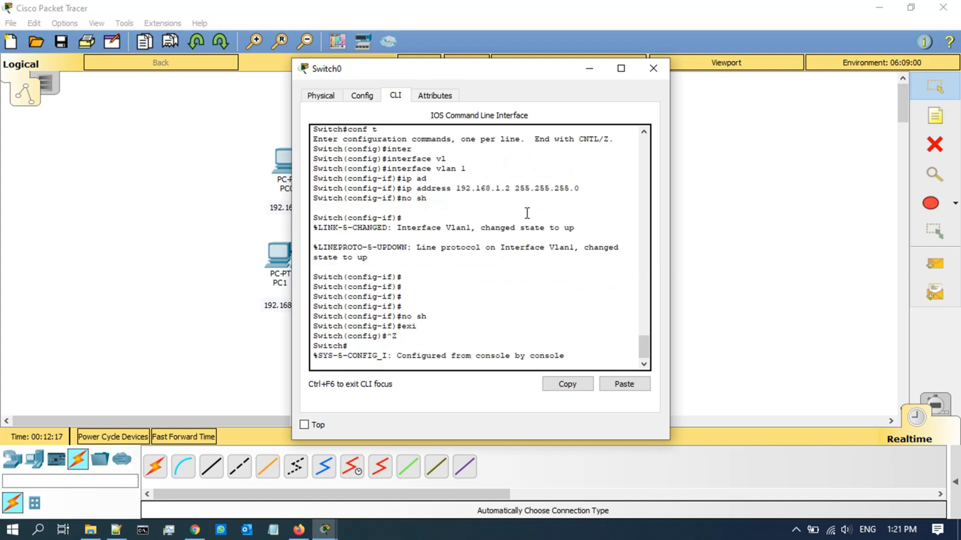
key(Return)
key(Return)
key(Return)
key(Return)
key(Return)
Step: From Switch0, ping 192.168.1.1, 192.168.1.3 and 192.168.1.4, each succeeding 4 of 5
text(pi)
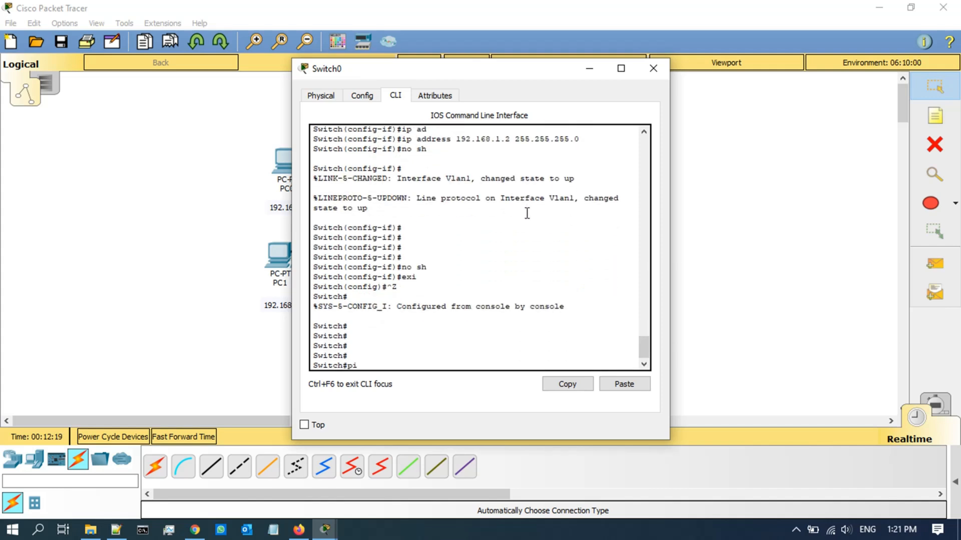
text(ng 192.168.1.1.)
key(Return)
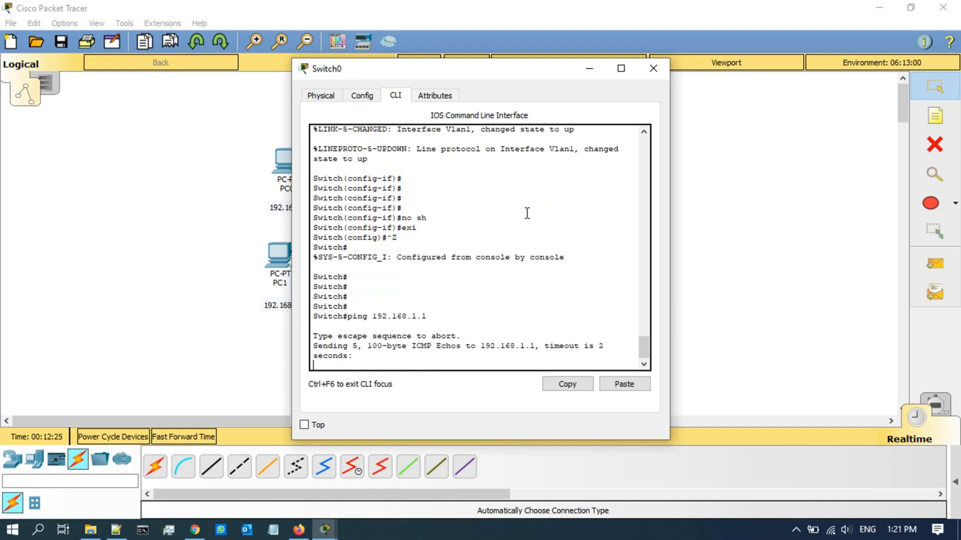
key(Up)
key(BackSpace)
text(2)
key(BackSpace)
text(3)
key(Return)
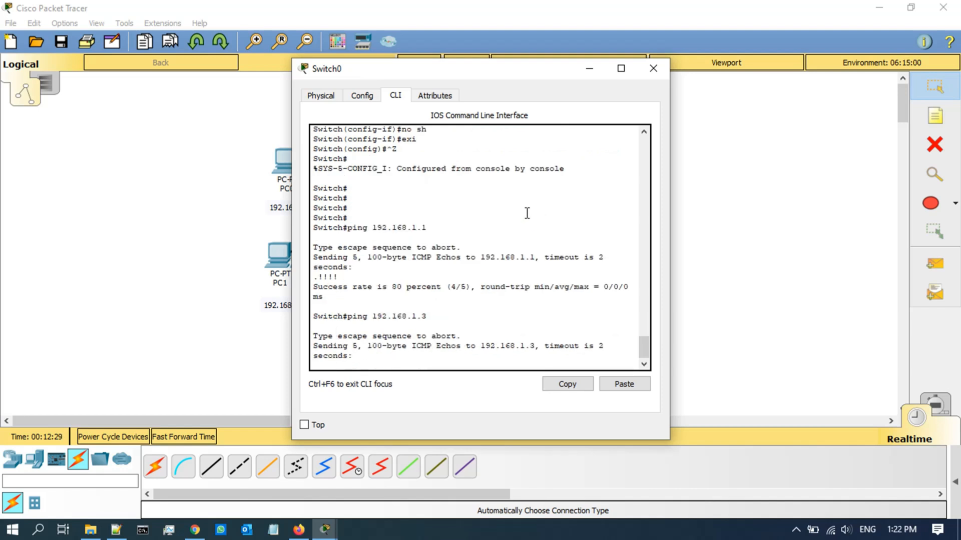
key(Up)
key(BackSpace)
text(4)
key(Return)
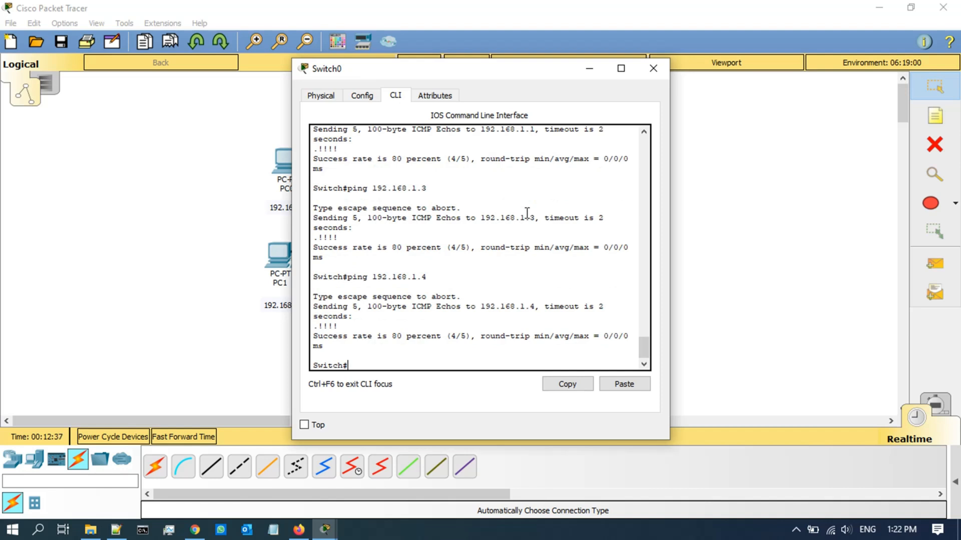
drag(488, 75, 554, 55)
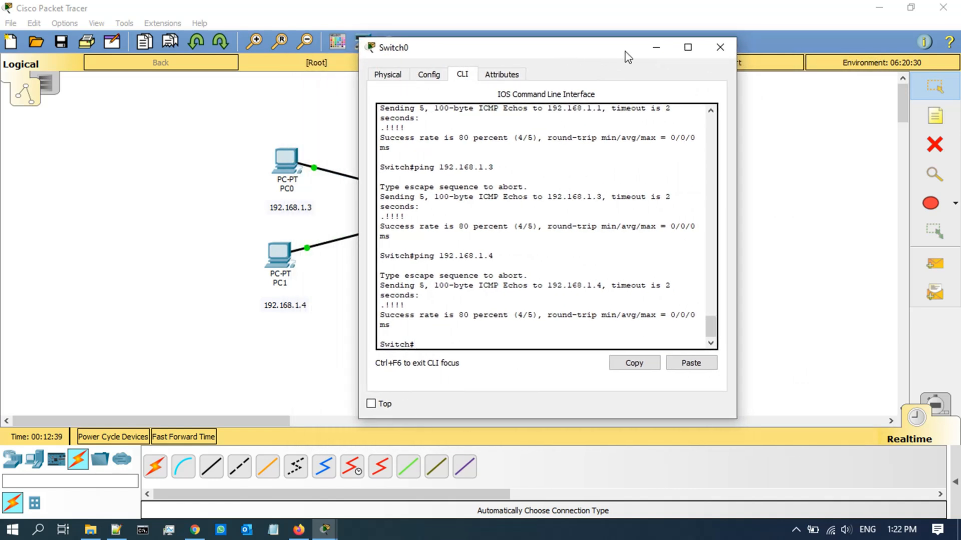
Step: Minimize the Switch0 console to reveal the all-green topology, then view router, switch and end-device models
click(655, 47)
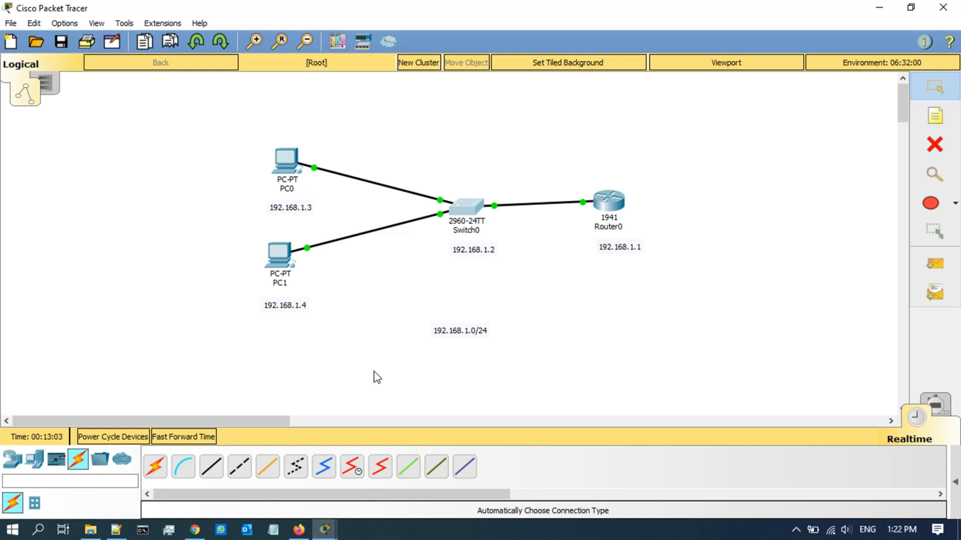
click(12, 459)
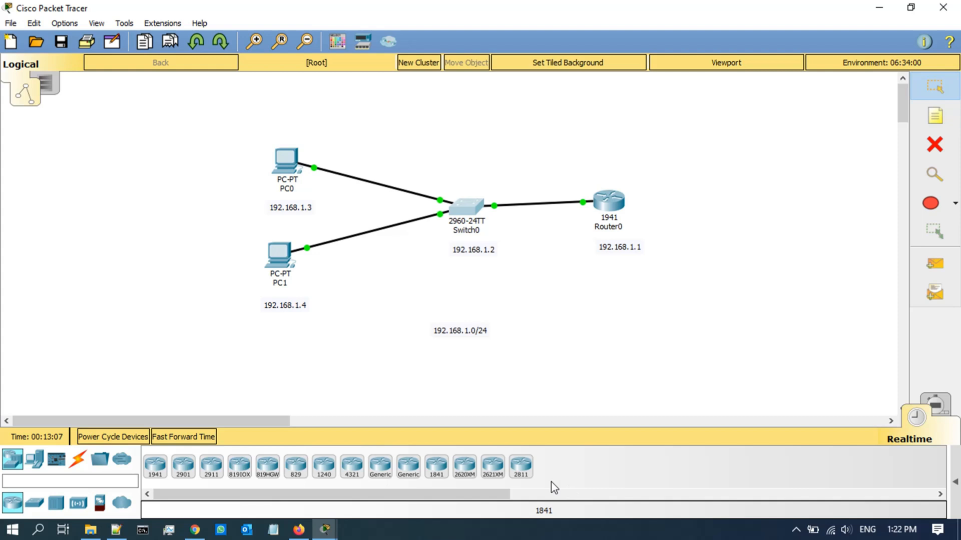
click(34, 503)
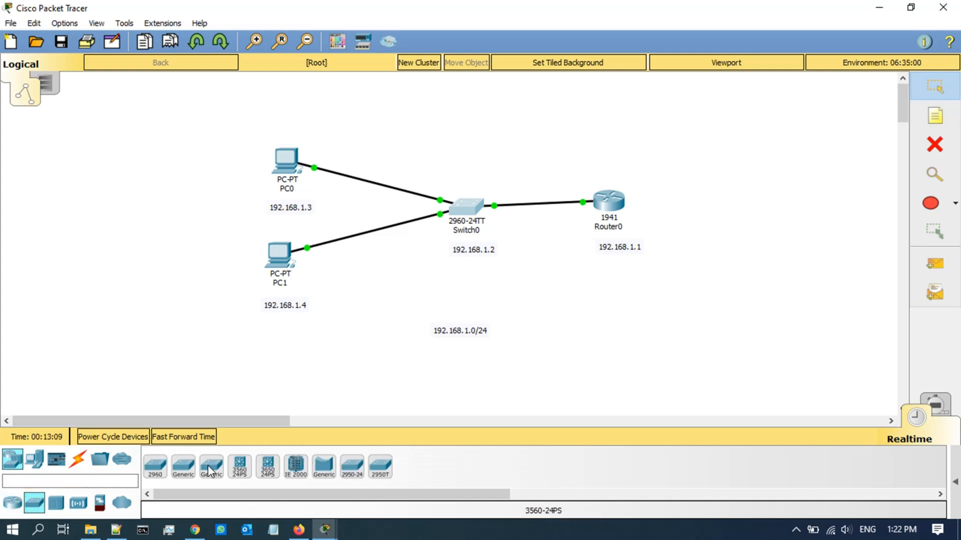
click(34, 459)
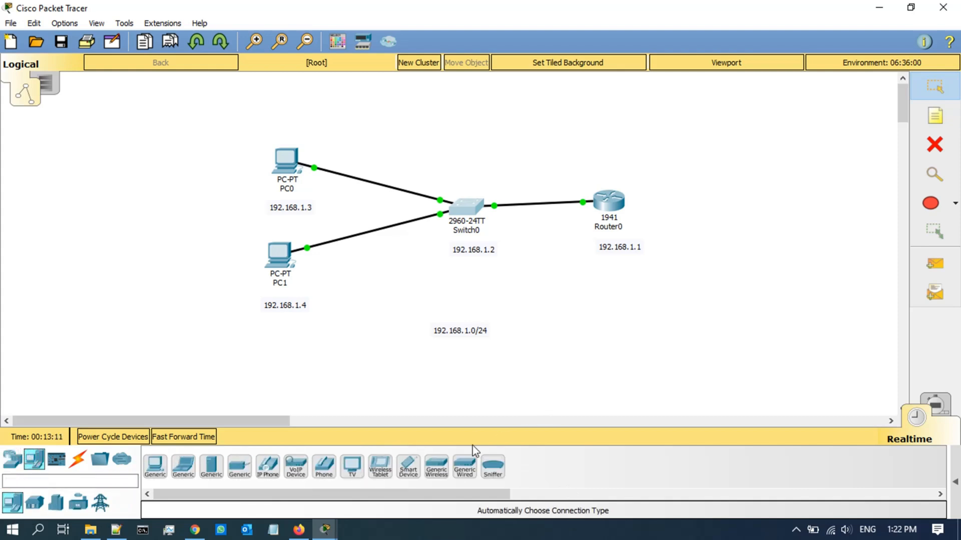